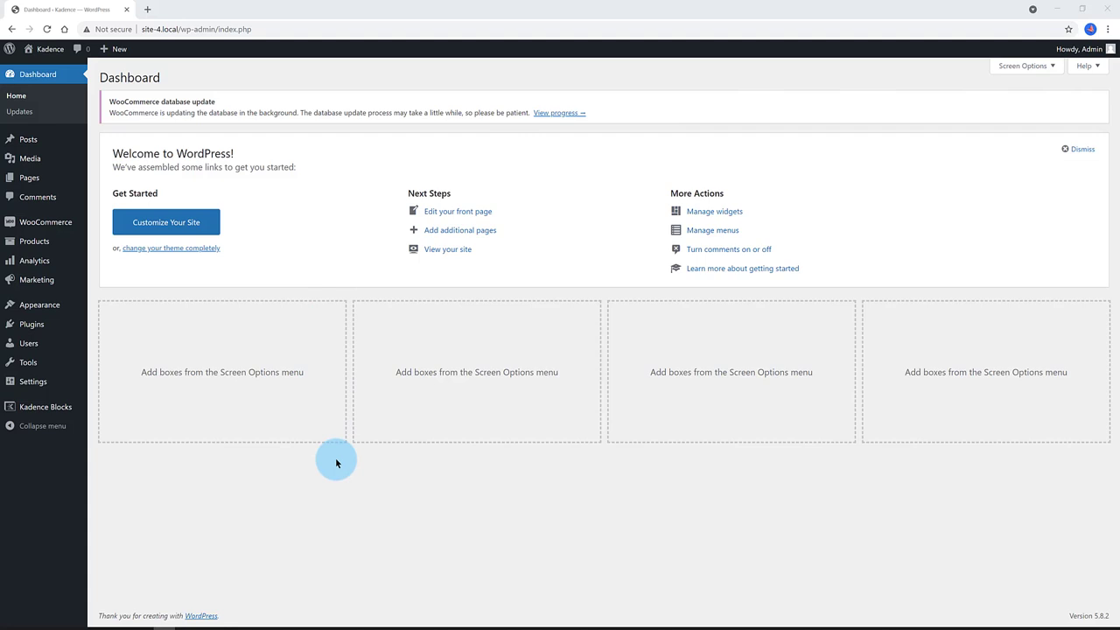
Review the Kadence Pro addons, then open the Menus page's list of menus to edit.
{"action": "mouse_move", "coordinate": [52, 306]}
{"action": "left_click", "coordinate": [114, 370]}
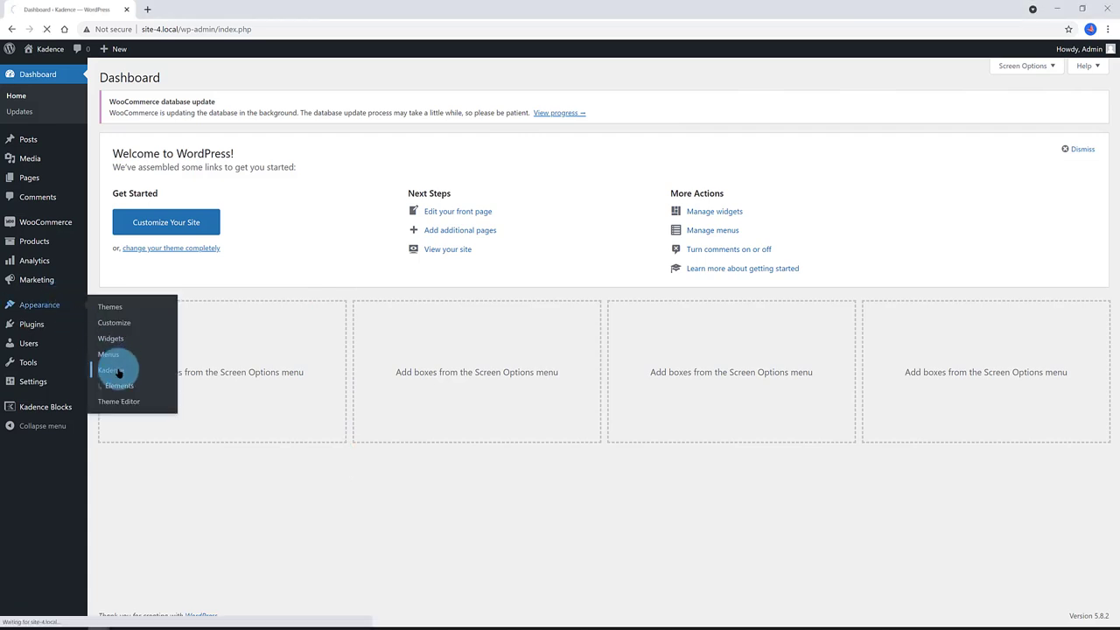
{"action": "scroll", "coordinate": [542, 337], "scroll_direction": "down", "scroll_amount": 1}
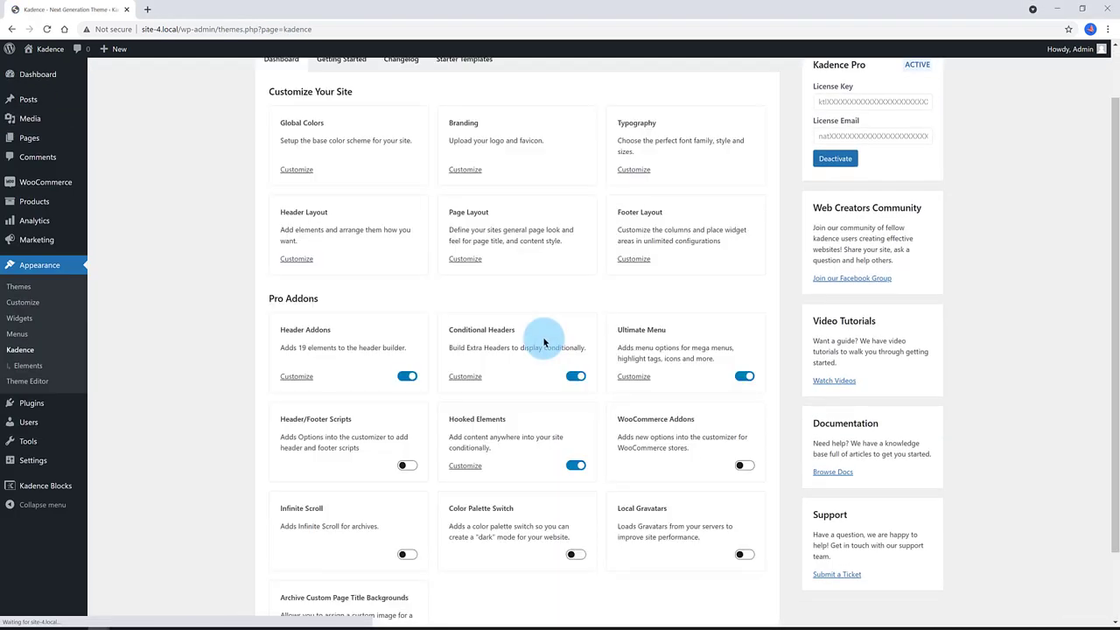
{"action": "scroll", "coordinate": [533, 336], "scroll_direction": "down", "scroll_amount": 1}
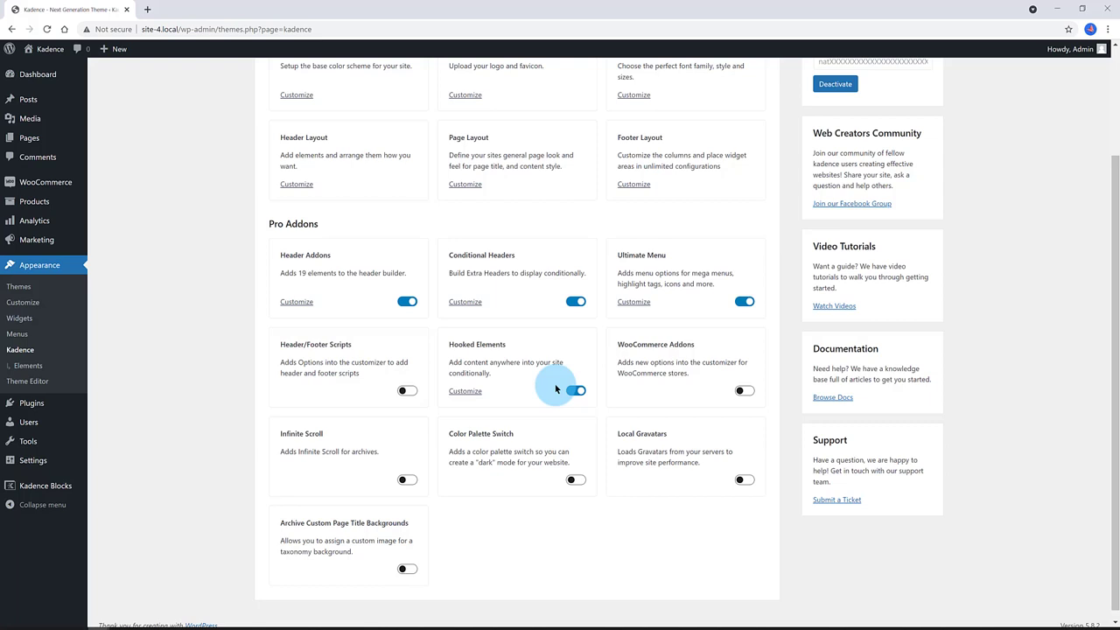
{"action": "left_click", "coordinate": [16, 333]}
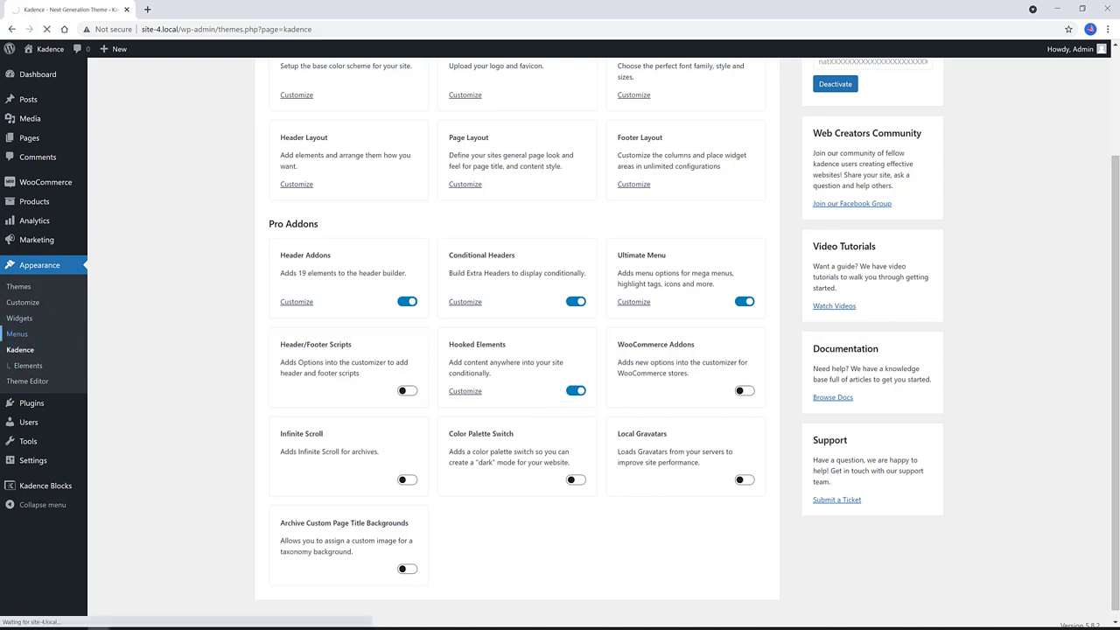
{"action": "left_click", "coordinate": [201, 140]}
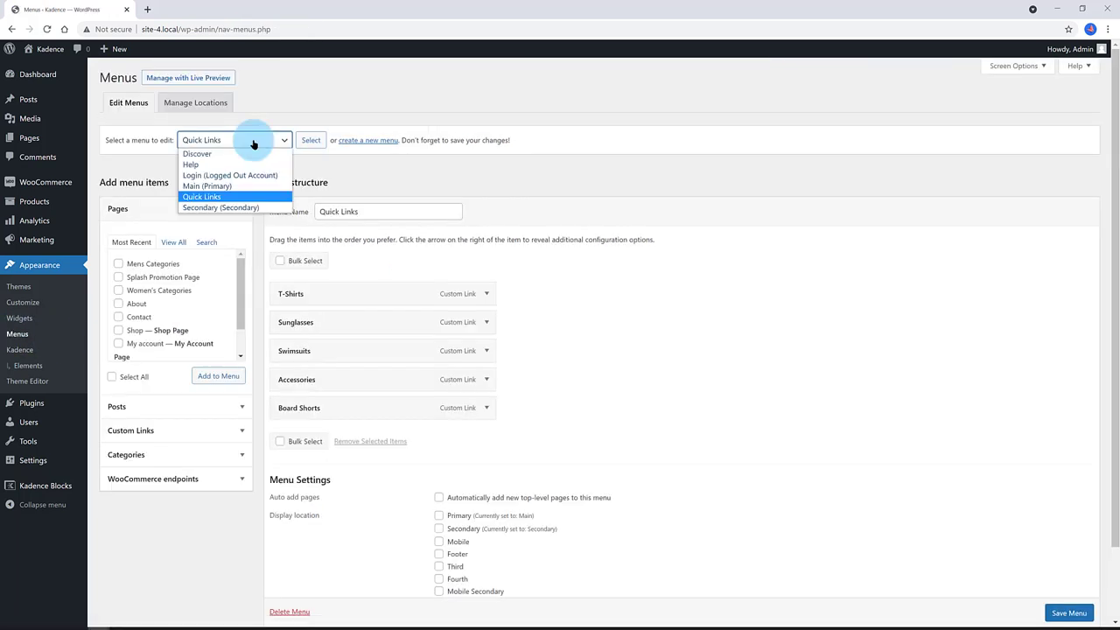
Load the Quick Links menu, add the Footer display location, and save it.
{"action": "left_click", "coordinate": [206, 196]}
{"action": "left_click", "coordinate": [315, 141]}
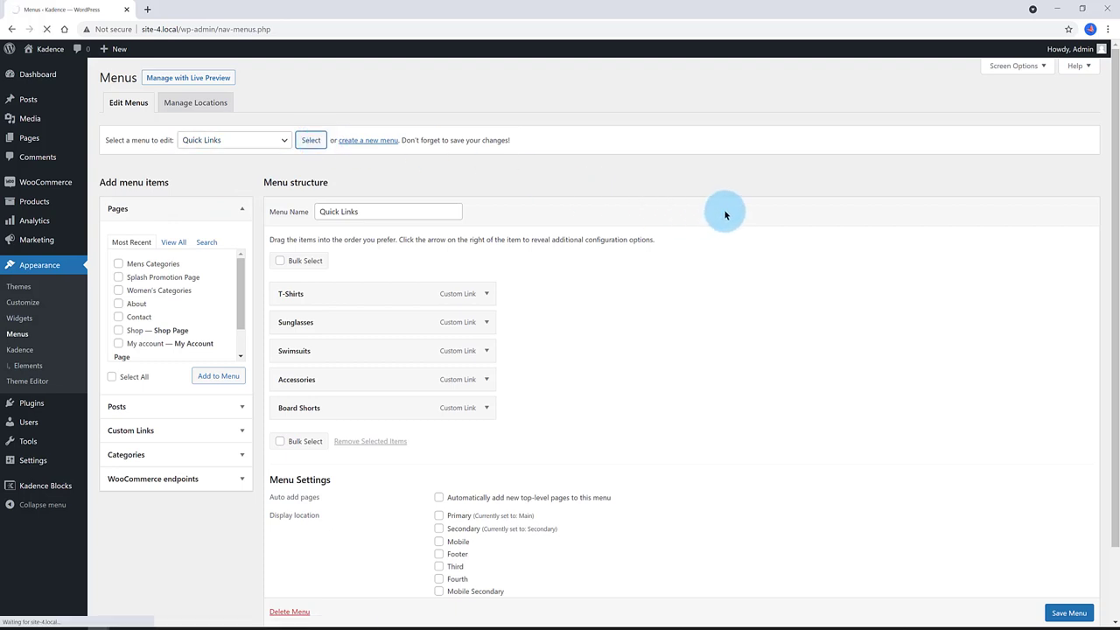
{"action": "scroll", "coordinate": [444, 472], "scroll_direction": "down", "scroll_amount": 1}
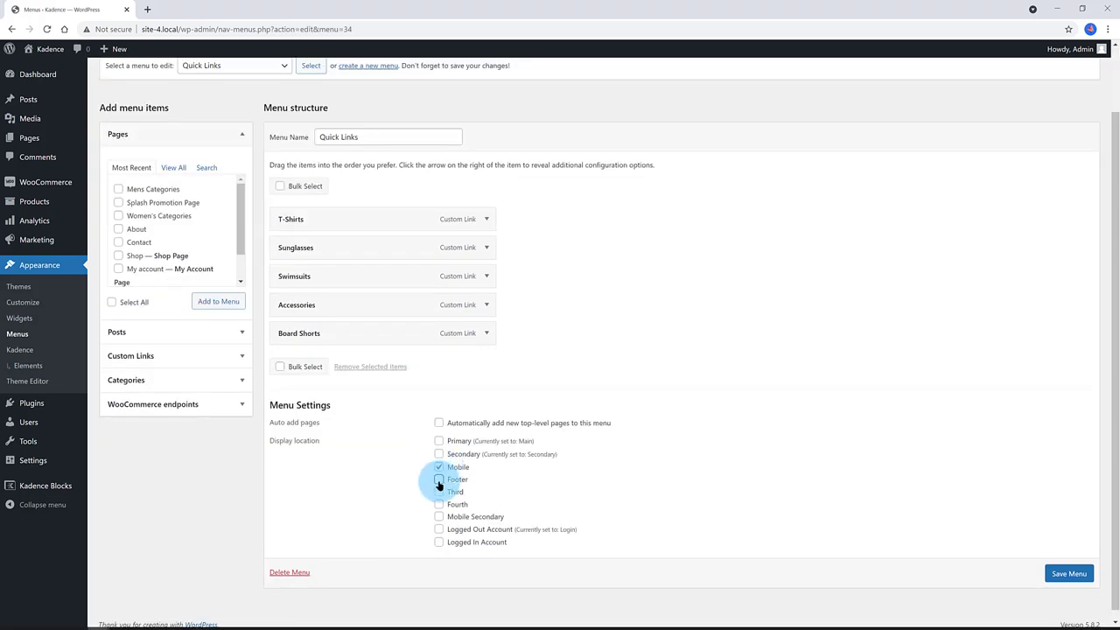
{"action": "left_click", "coordinate": [439, 479]}
{"action": "left_click", "coordinate": [1062, 575]}
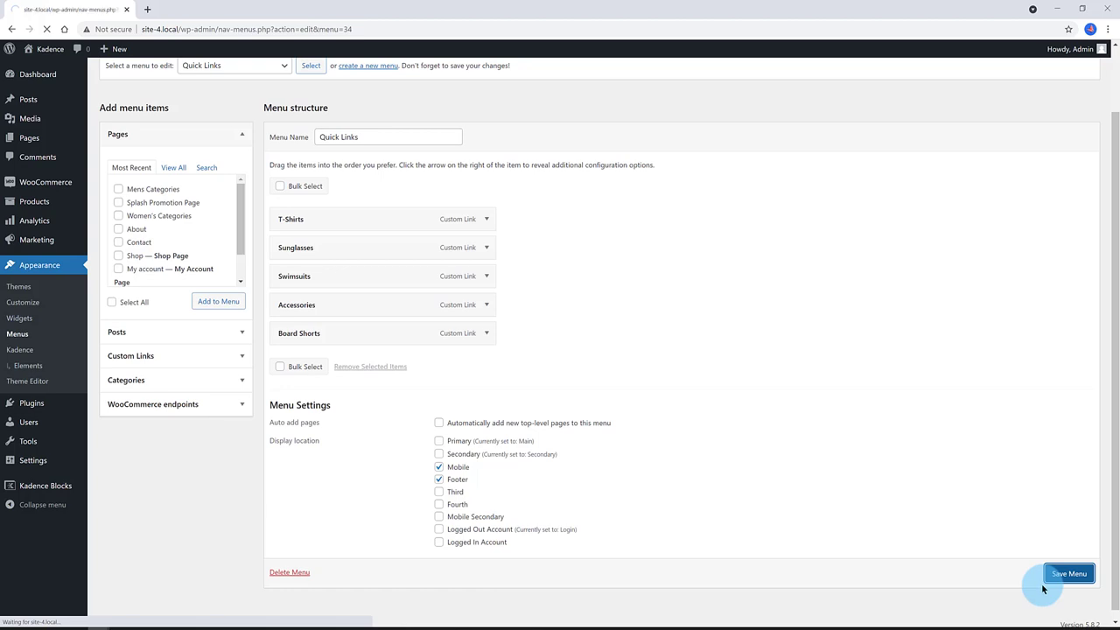
Open the live Kahuna Surf Shop homepage and scroll through it.
{"action": "mouse_move", "coordinate": [43, 48]}
{"action": "left_click", "coordinate": [39, 72]}
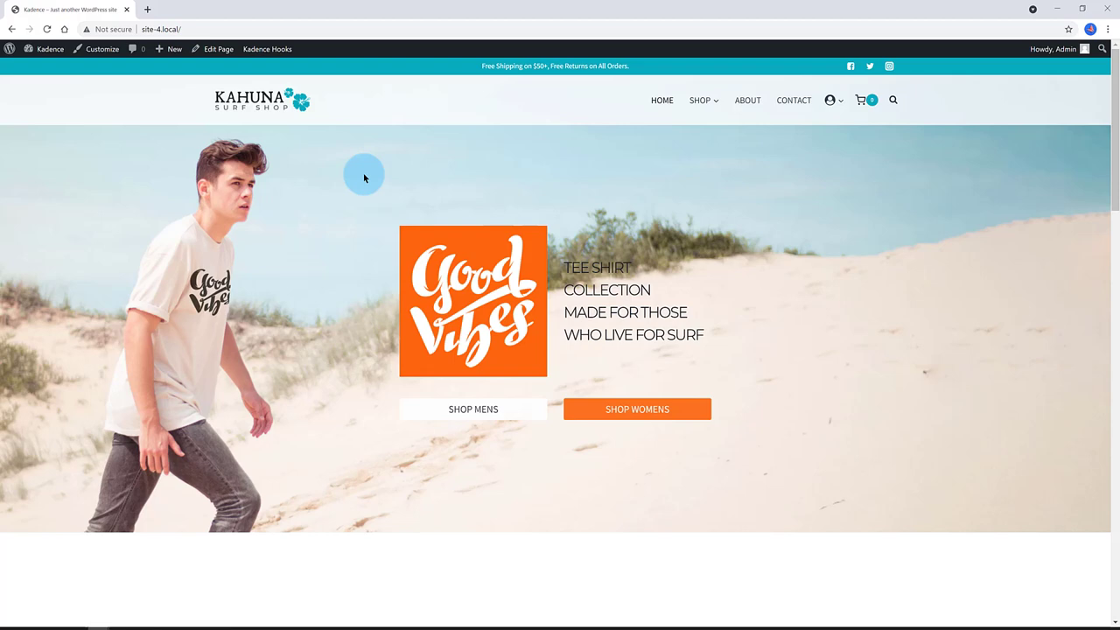
{"action": "scroll", "coordinate": [365, 178], "scroll_direction": "down", "scroll_amount": 1}
{"action": "scroll", "coordinate": [364, 175], "scroll_direction": "down", "scroll_amount": 1}
{"action": "scroll", "coordinate": [364, 175], "scroll_direction": "up", "scroll_amount": 2}
Open DevTools with the phone-size device preview and scroll the mobile page.
{"action": "right_click", "coordinate": [440, 102]}
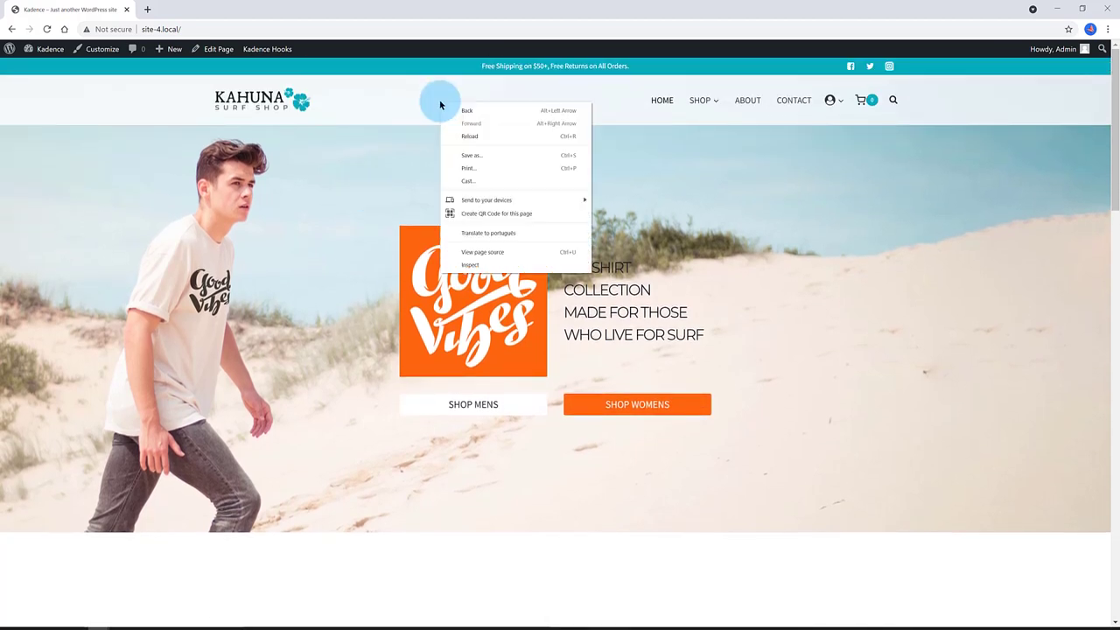
{"action": "left_click", "coordinate": [470, 264]}
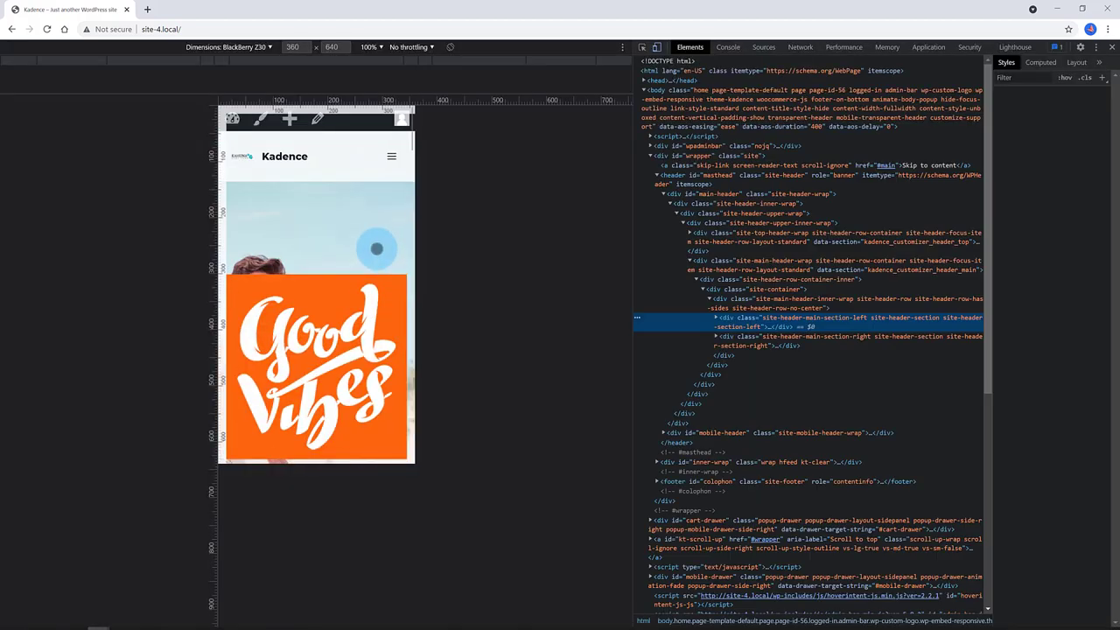
{"action": "scroll", "coordinate": [330, 187], "scroll_direction": "down", "scroll_amount": 5}
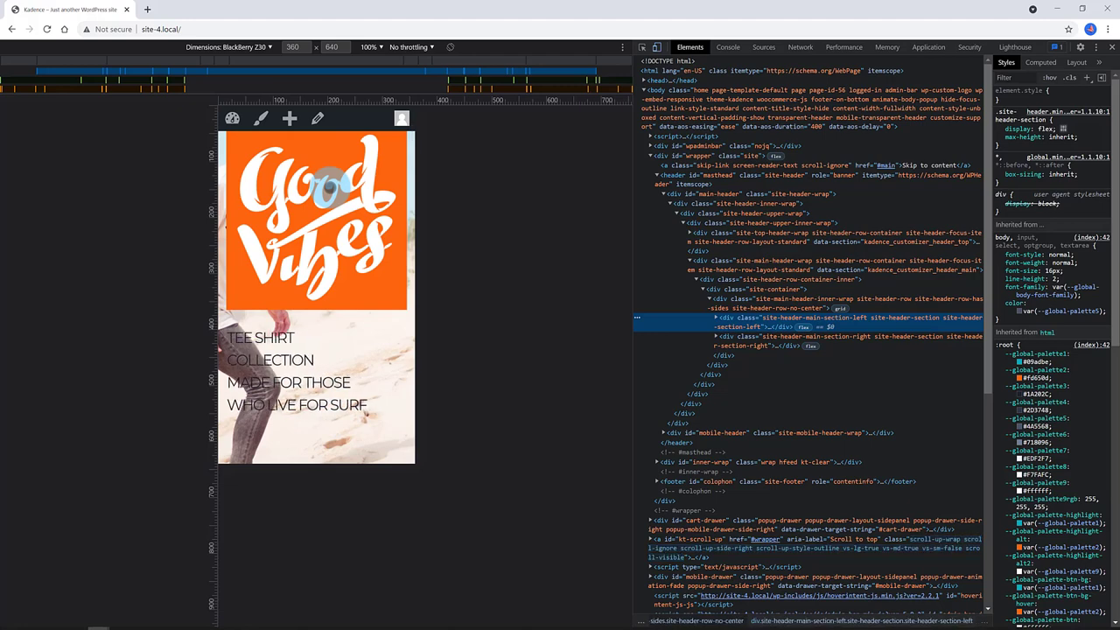
{"action": "scroll", "coordinate": [330, 187], "scroll_direction": "down", "scroll_amount": 8}
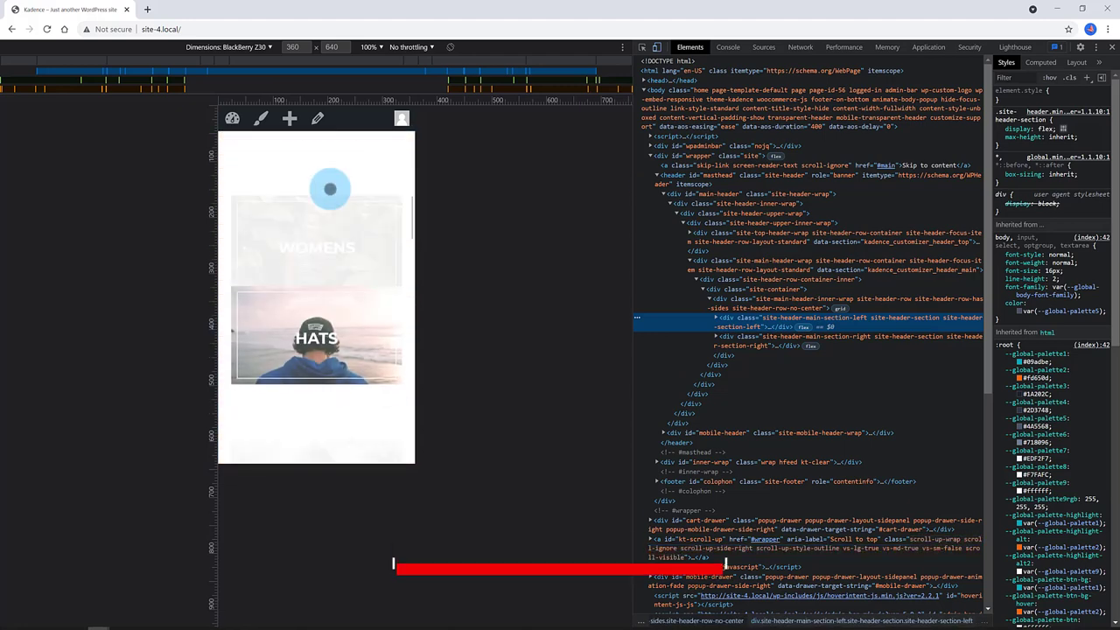
{"action": "scroll", "coordinate": [330, 189], "scroll_direction": "up", "scroll_amount": 5}
{"action": "scroll", "coordinate": [329, 191], "scroll_direction": "up", "scroll_amount": 8}
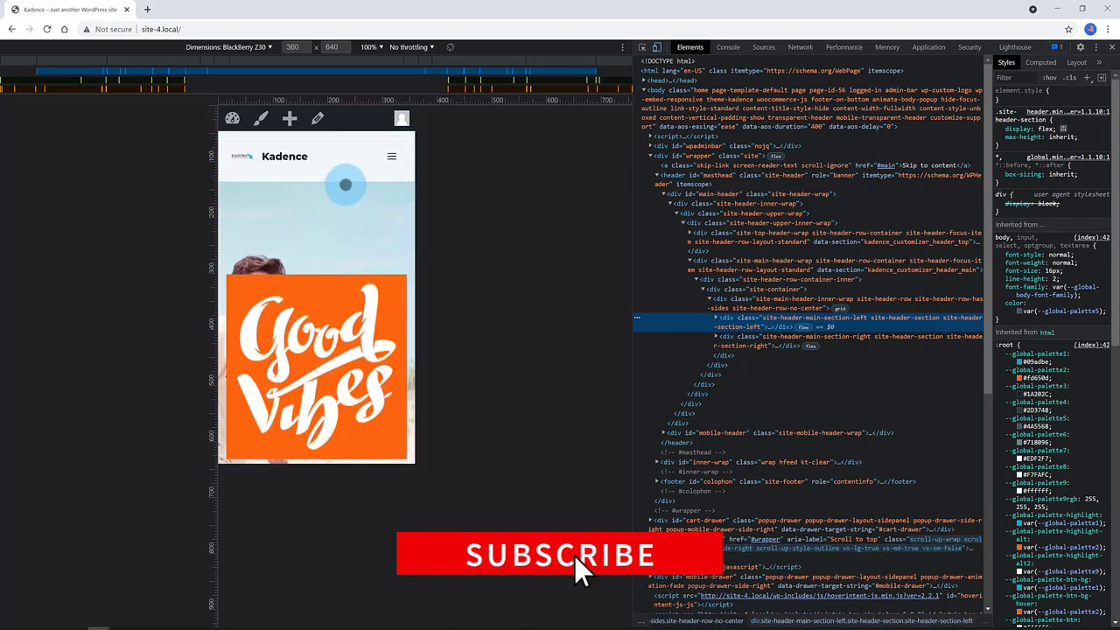
Check the Quick Links items in the mobile menu drawer, then return to desktop view.
{"action": "left_click", "coordinate": [393, 160]}
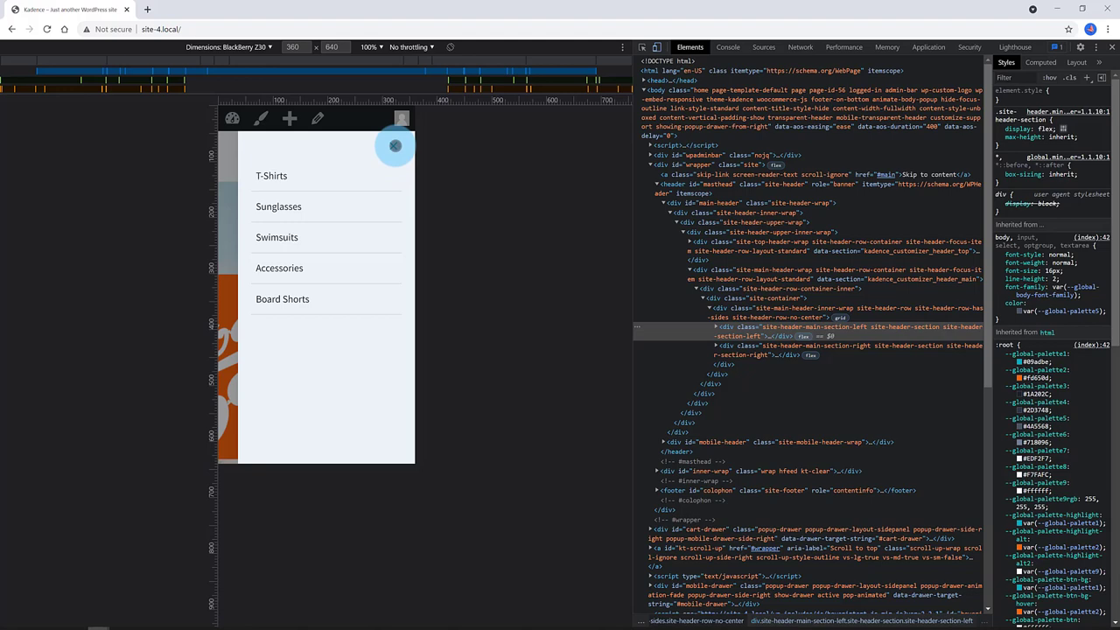
{"action": "left_click", "coordinate": [395, 145]}
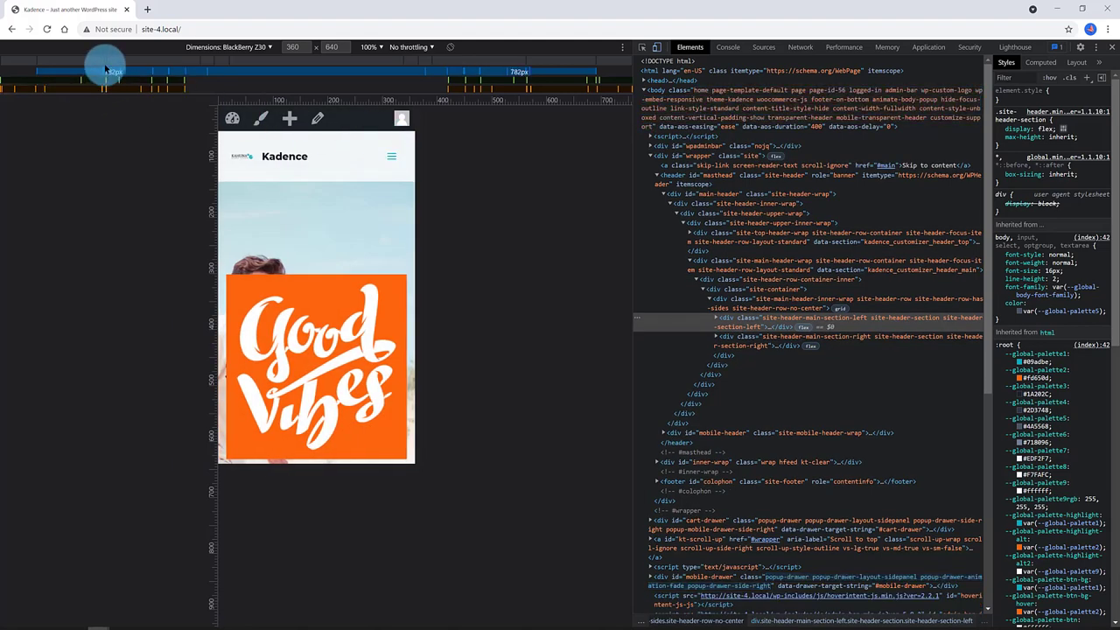
{"action": "key", "text": "ctrl+shift+m"}
{"action": "key", "text": "F12"}
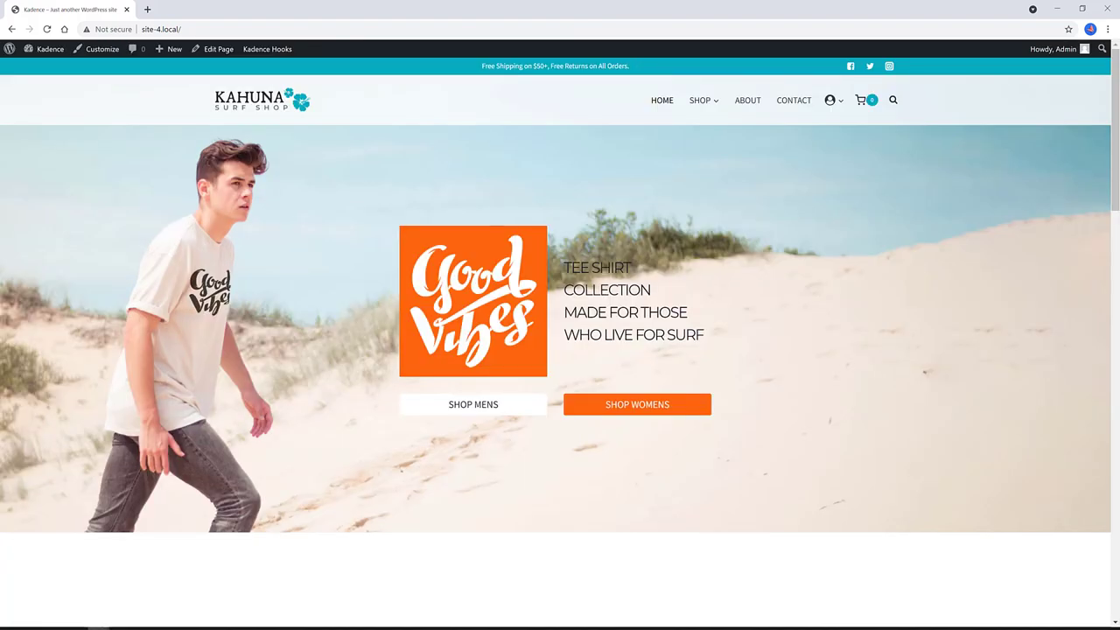
Open the Menu Item Settings for the T-Shirts item in Appearance > Menus.
{"action": "mouse_move", "coordinate": [45, 49]}
{"action": "left_click", "coordinate": [44, 68]}
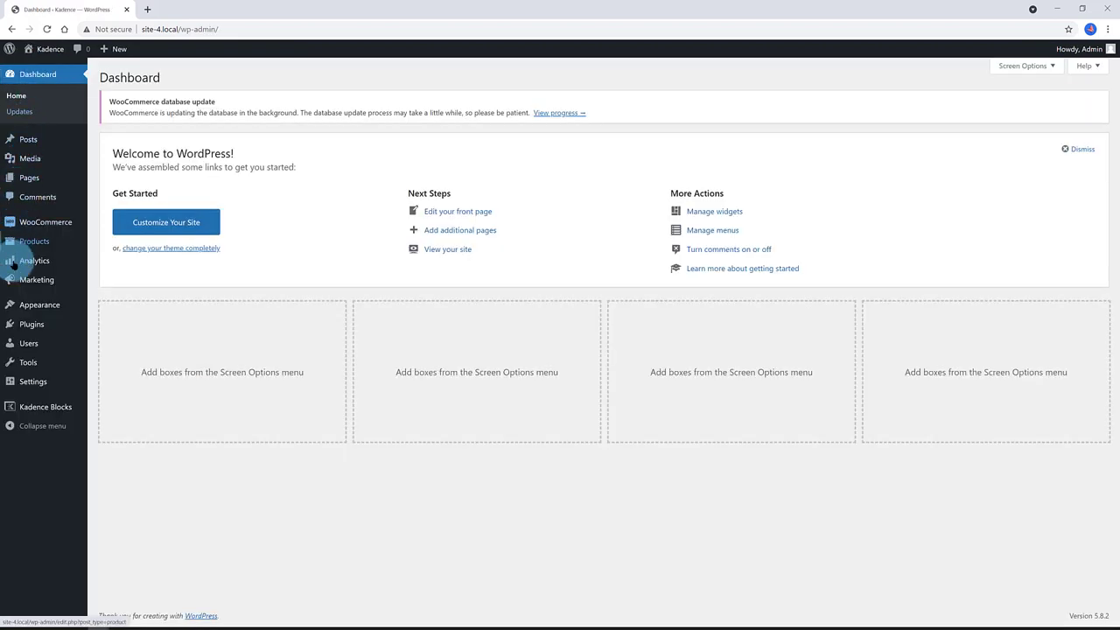
{"action": "mouse_move", "coordinate": [22, 302]}
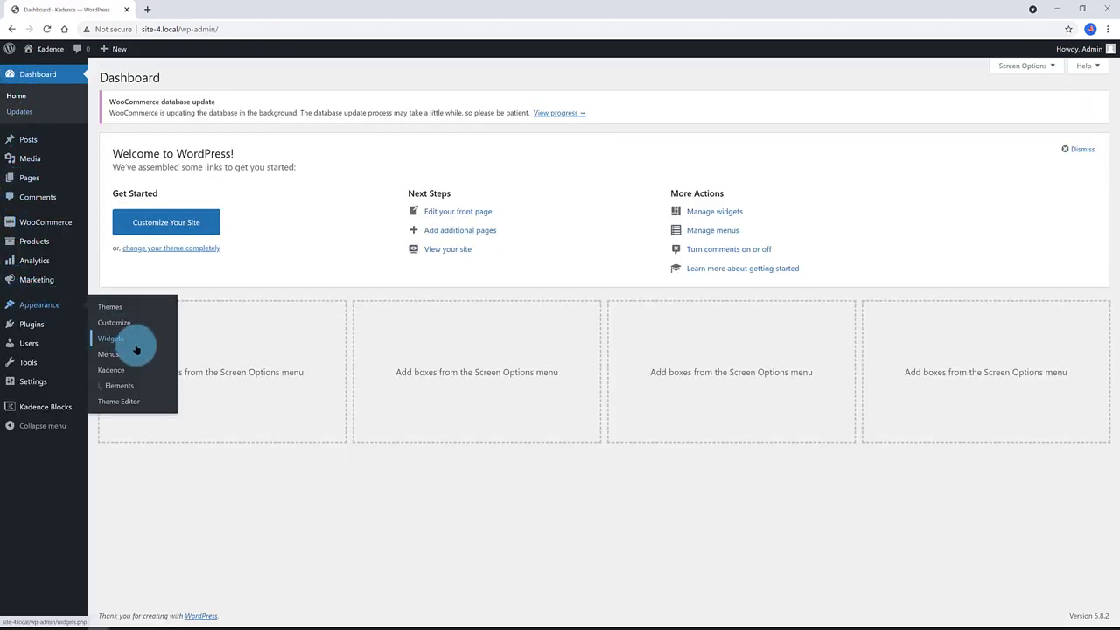
{"action": "left_click", "coordinate": [108, 354]}
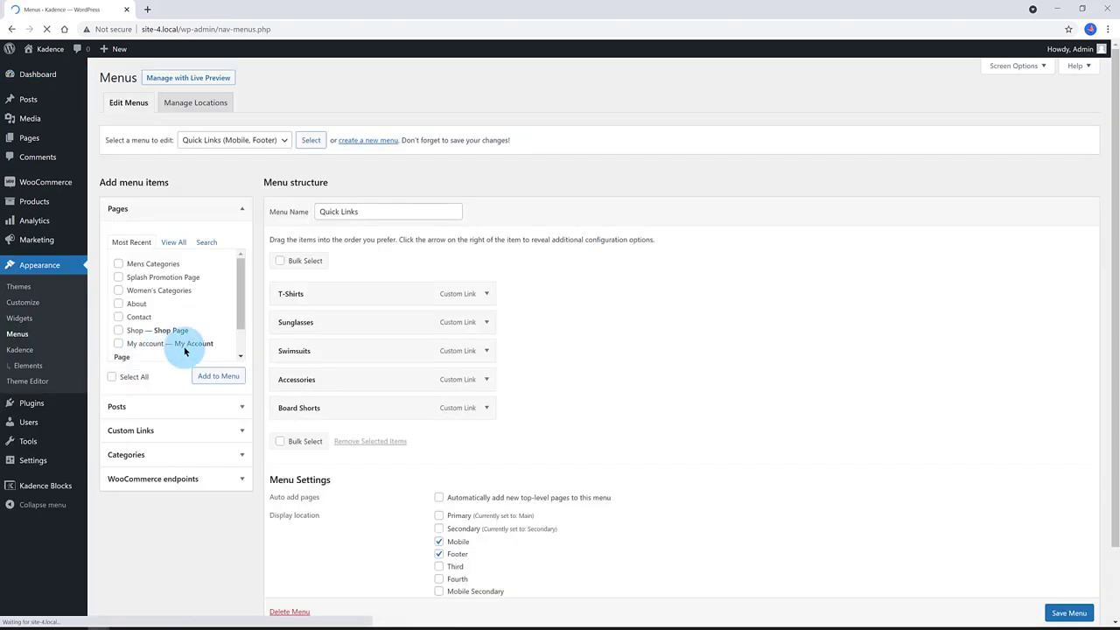
{"action": "left_click", "coordinate": [487, 295]}
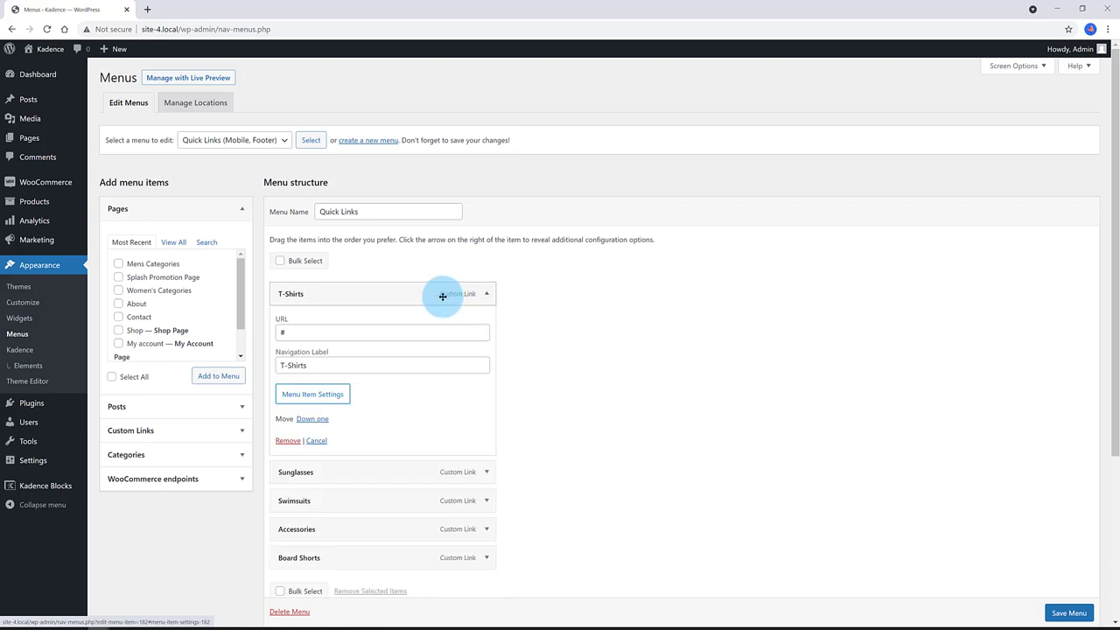
{"action": "left_click", "coordinate": [324, 396]}
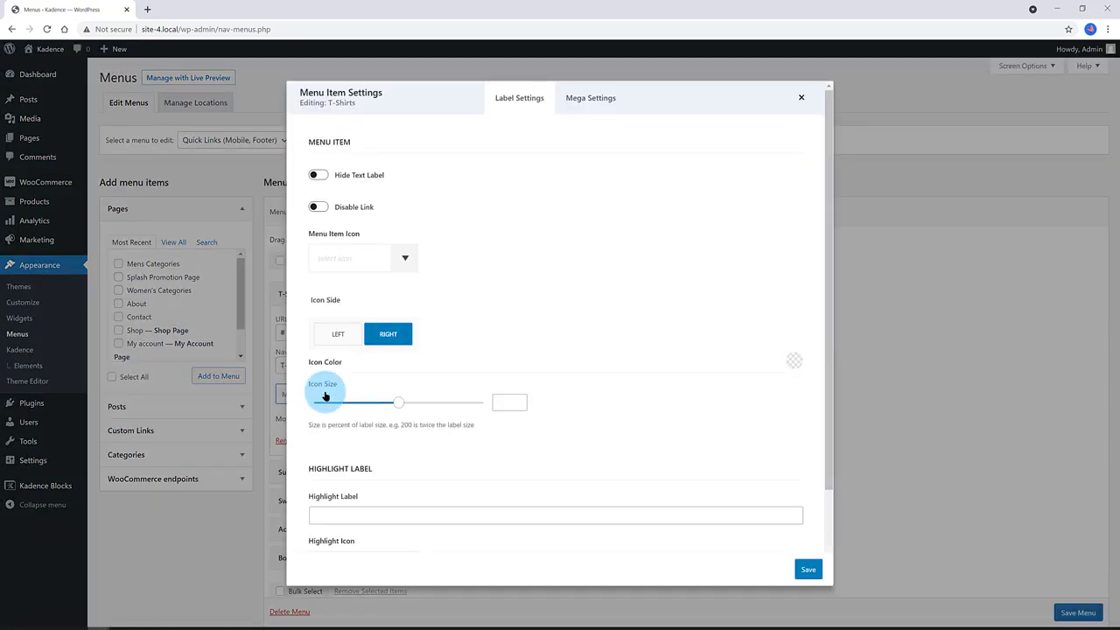
Give T-Shirts an icon on the left of its label, coloured dark navy #1A202C.
{"action": "left_click", "coordinate": [363, 258]}
{"action": "left_click", "coordinate": [440, 361]}
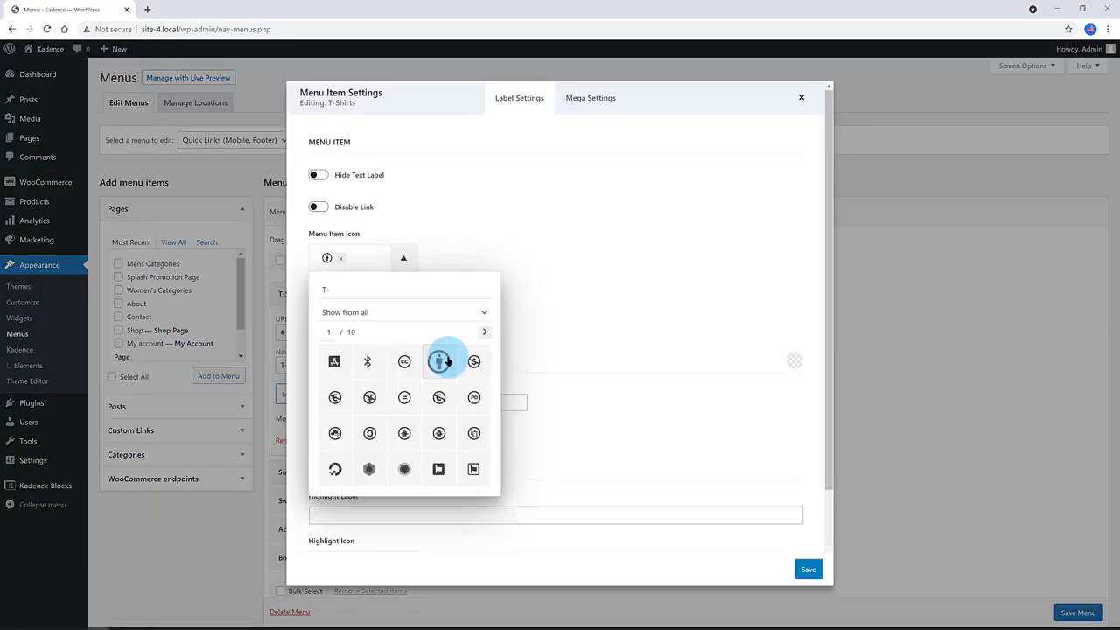
{"action": "left_click", "coordinate": [566, 295]}
{"action": "left_click", "coordinate": [342, 330]}
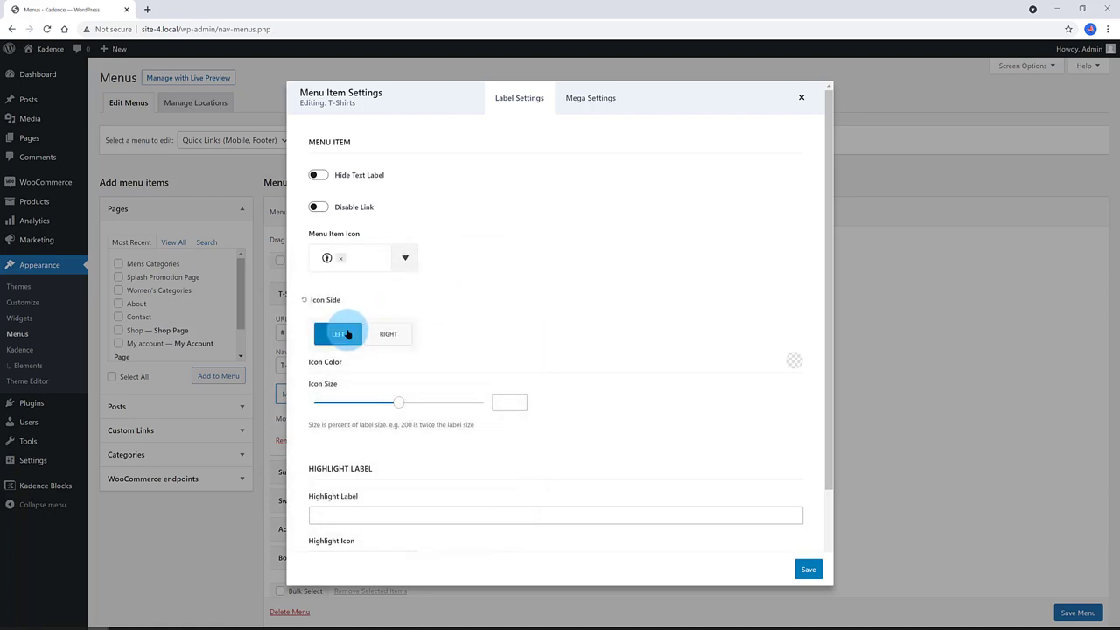
{"action": "left_click", "coordinate": [793, 360]}
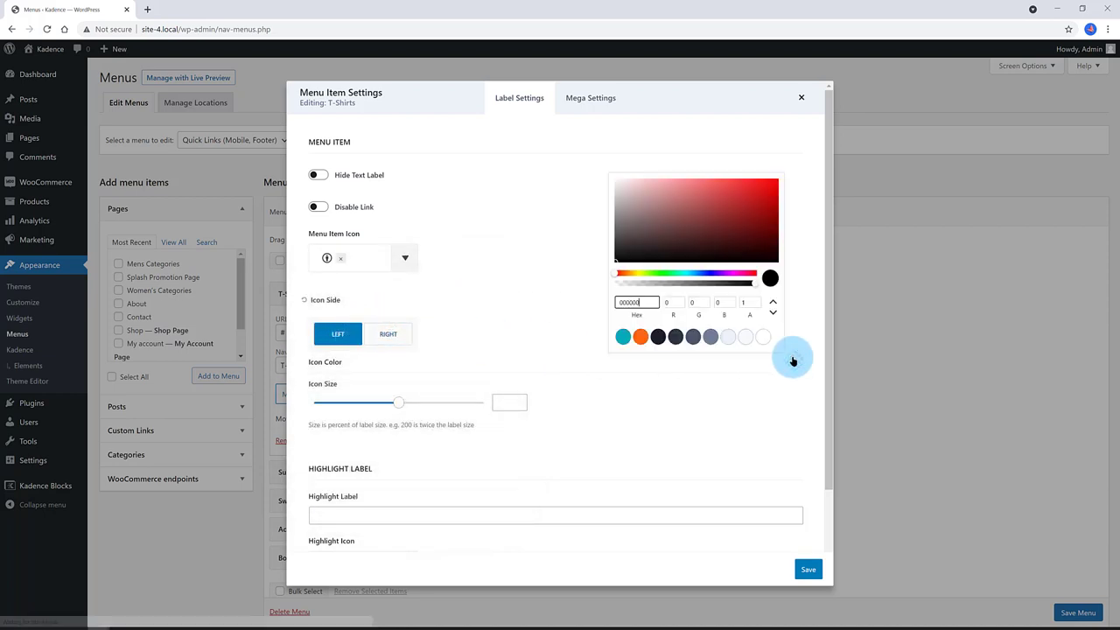
{"action": "left_click", "coordinate": [658, 338]}
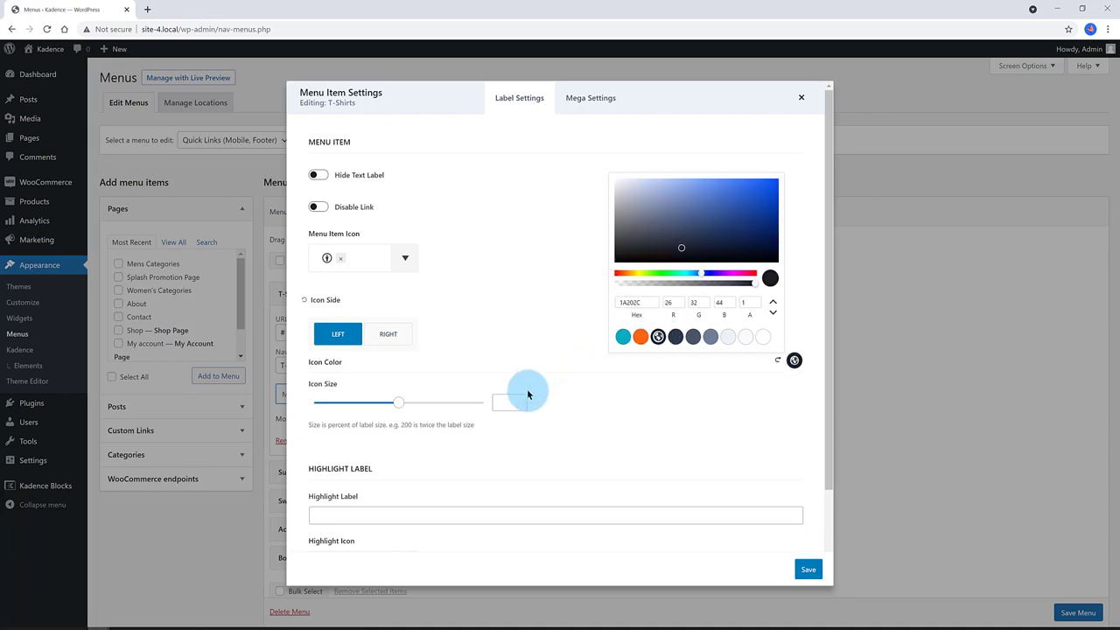
{"action": "left_click", "coordinate": [501, 402]}
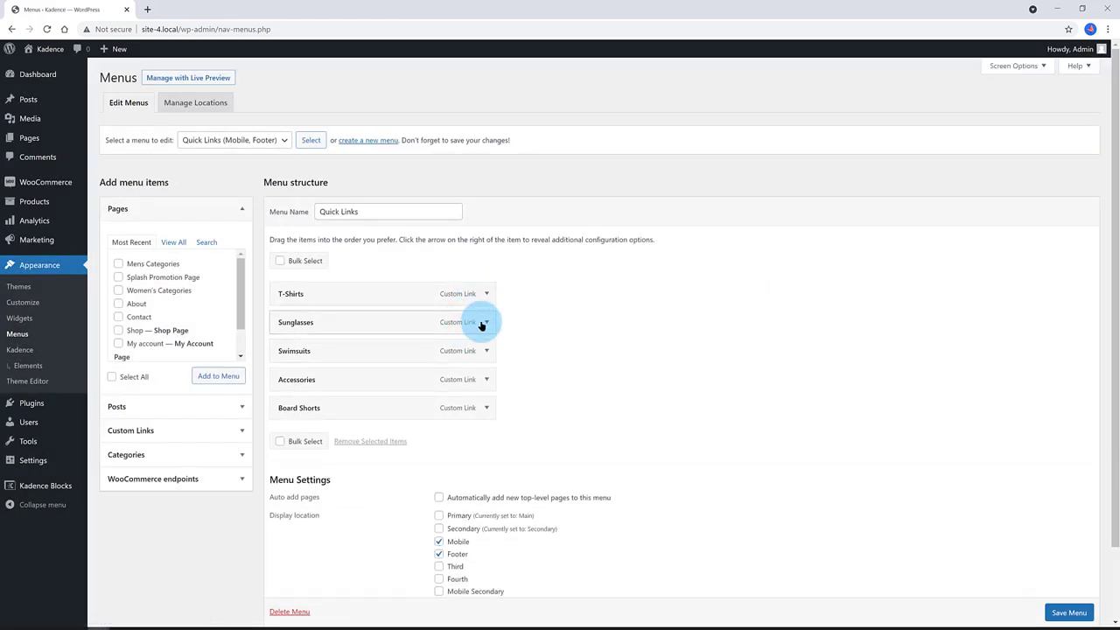
Choose a glasses icon for Sunglasses by searching 'glass' in its Menu Item Settings.
{"action": "left_click", "coordinate": [487, 321]}
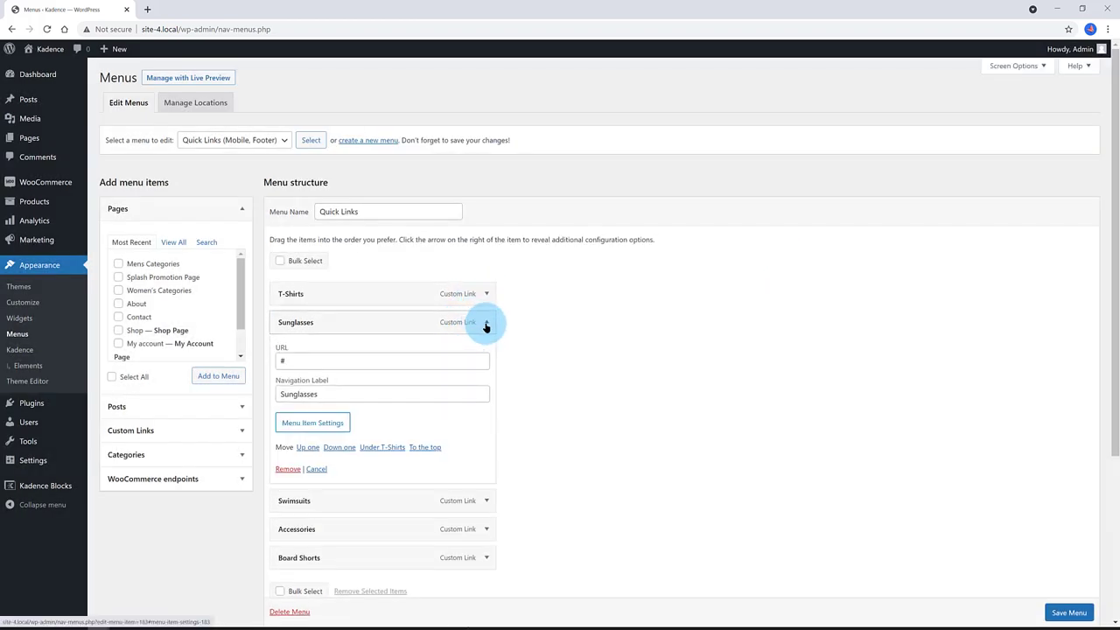
{"action": "left_click", "coordinate": [331, 424]}
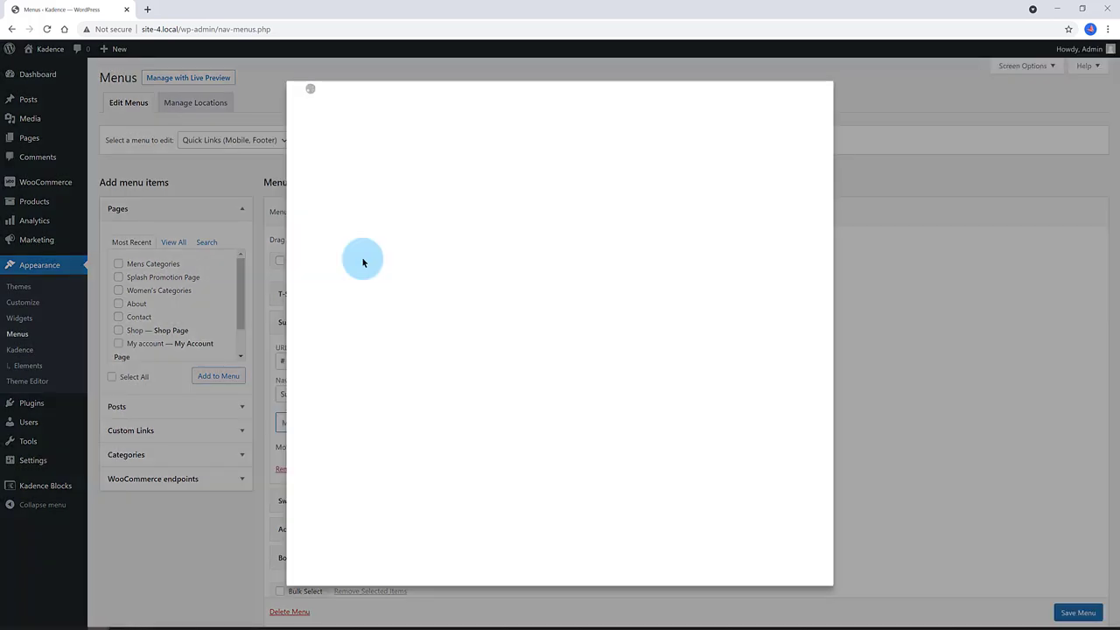
{"action": "left_click", "coordinate": [342, 265]}
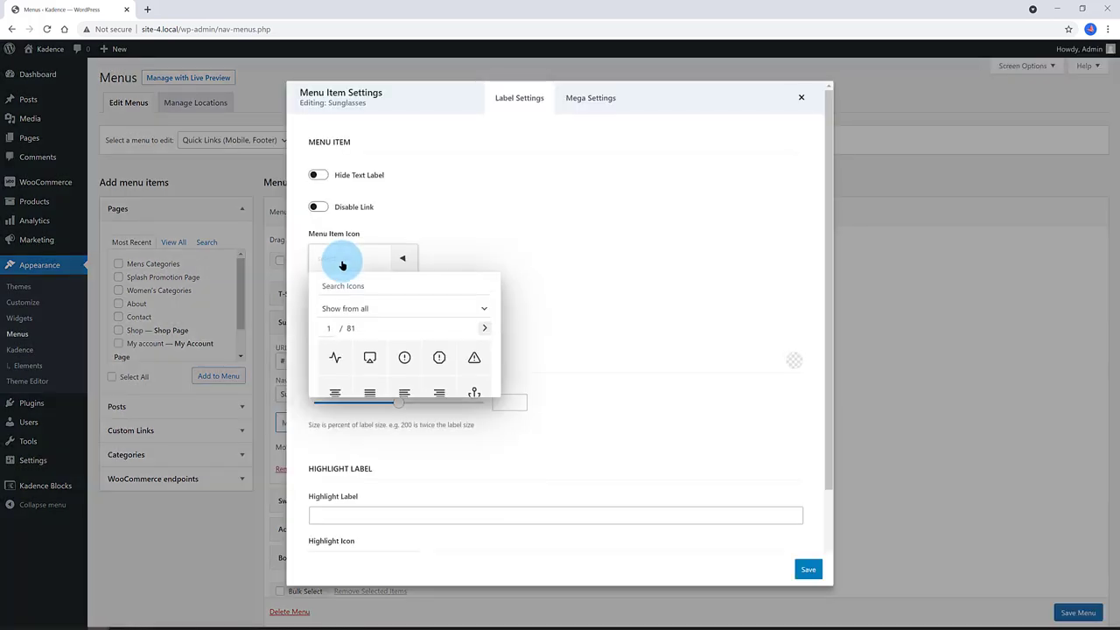
{"action": "left_click", "coordinate": [325, 289]}
{"action": "type", "text": "glass"}
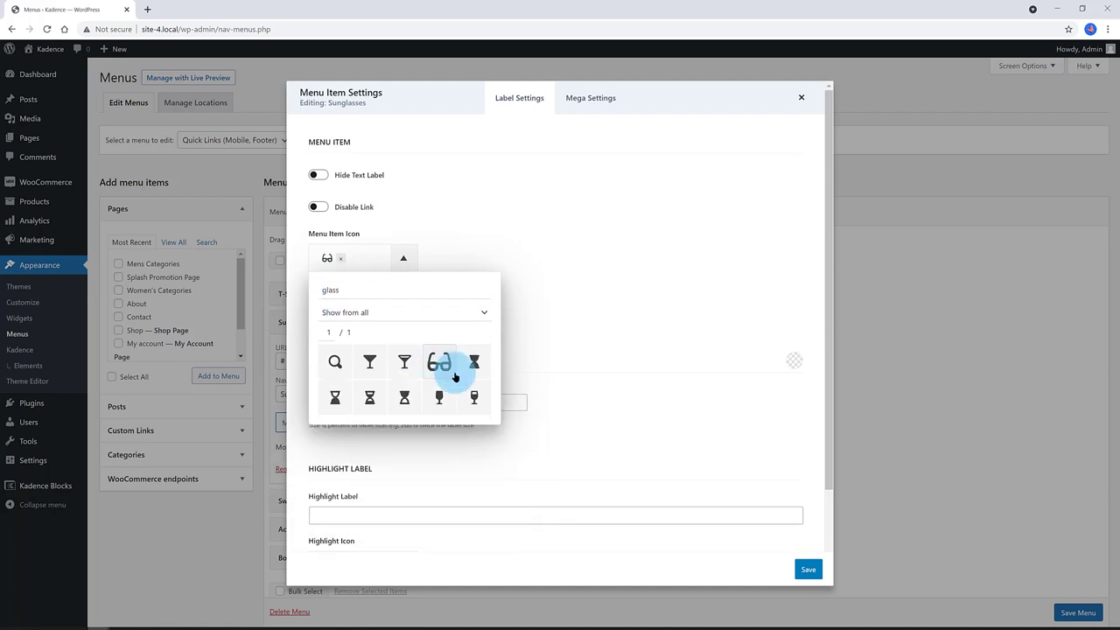
{"action": "left_click", "coordinate": [440, 364]}
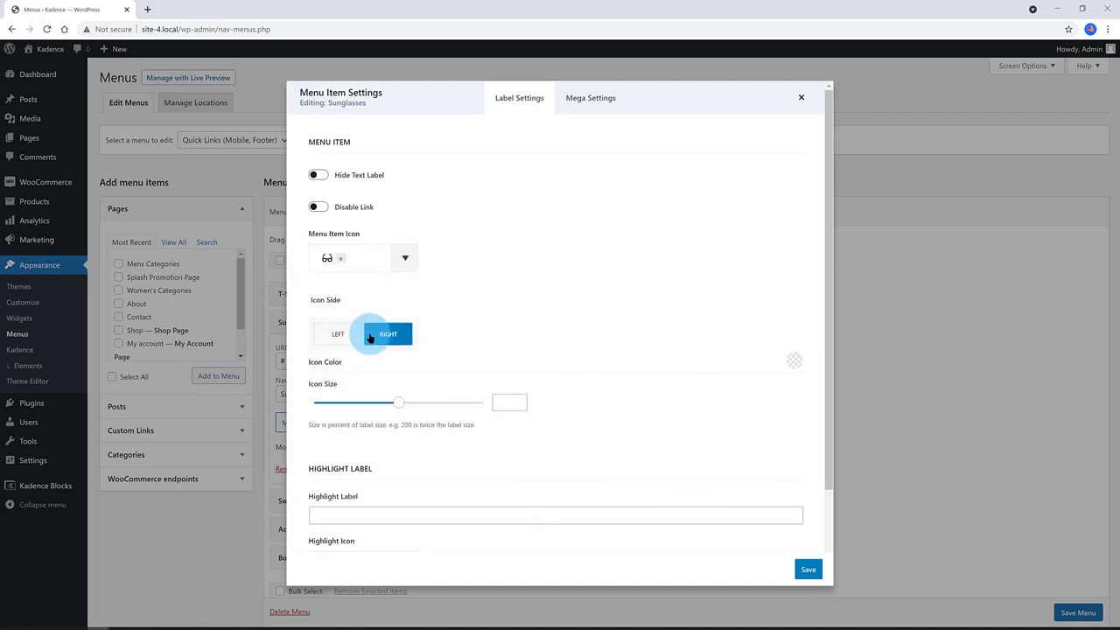
Place the Sunglasses icon on the left, dark colour, size 100, and save.
{"action": "left_click", "coordinate": [340, 333]}
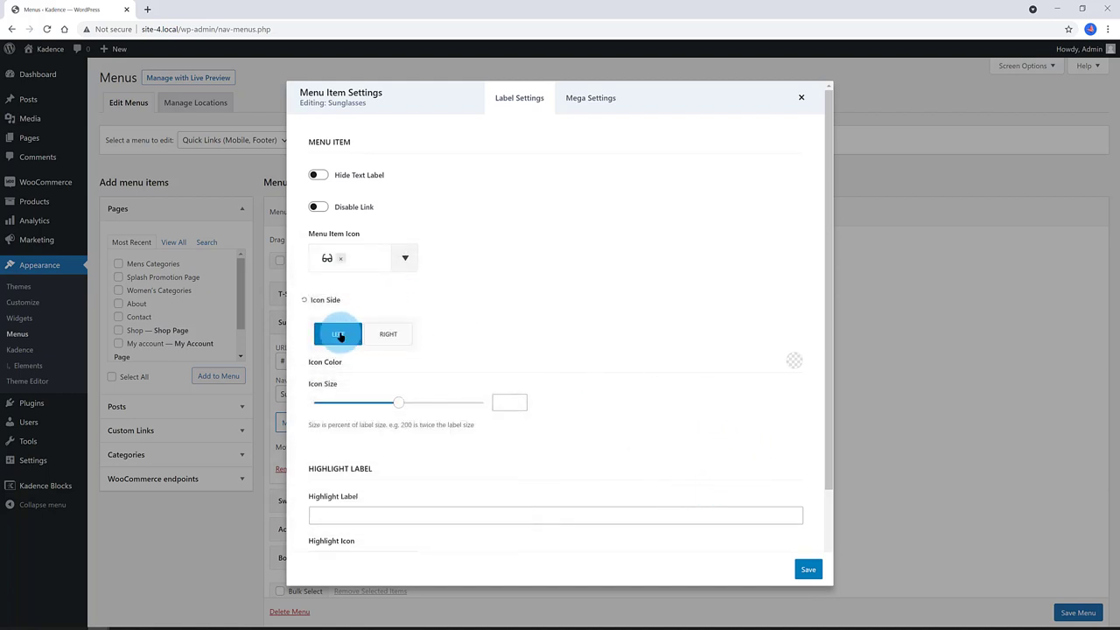
{"action": "left_click", "coordinate": [793, 361]}
{"action": "left_click", "coordinate": [658, 336]}
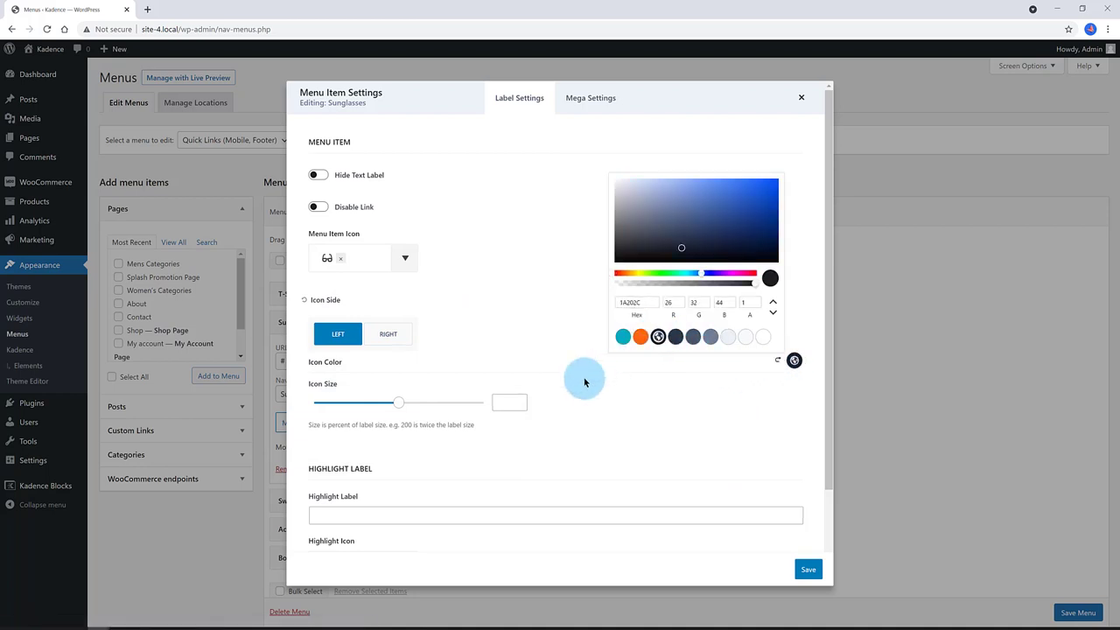
{"action": "left_click", "coordinate": [512, 403]}
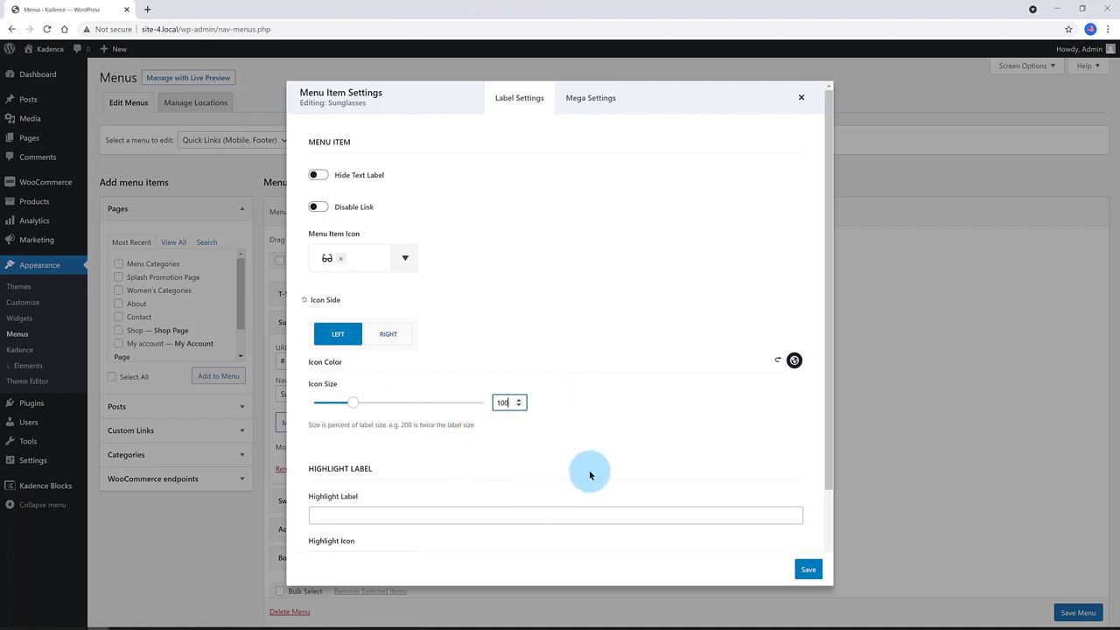
{"action": "left_click", "coordinate": [803, 569]}
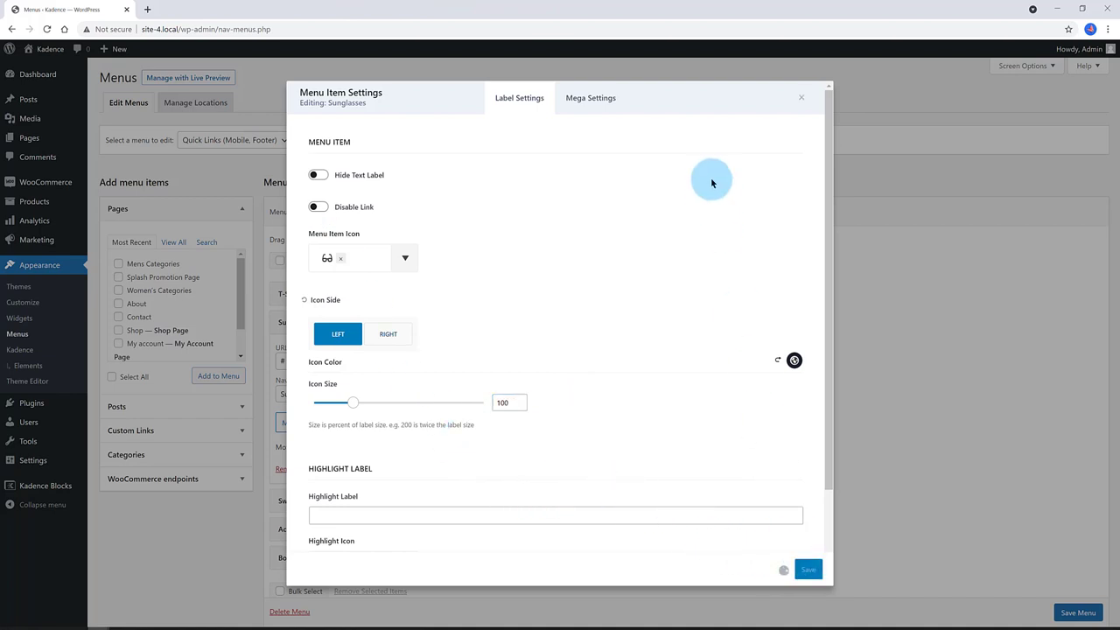
{"action": "left_click", "coordinate": [801, 101]}
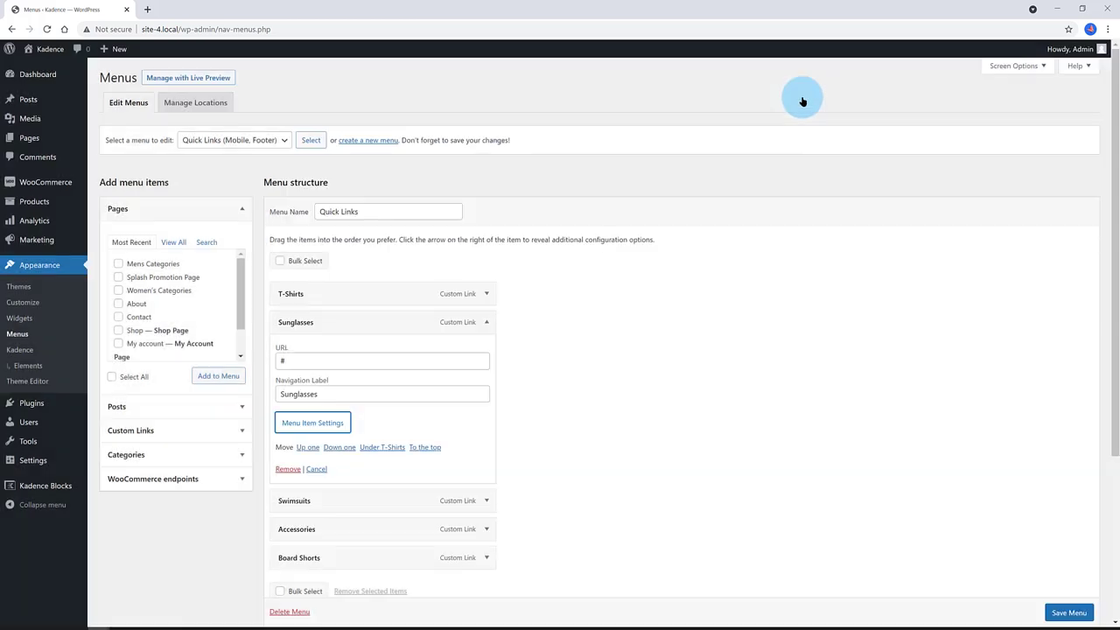
Choose a swimmer icon for Swimsuits by searching 'swim' in its settings.
{"action": "left_click", "coordinate": [483, 320]}
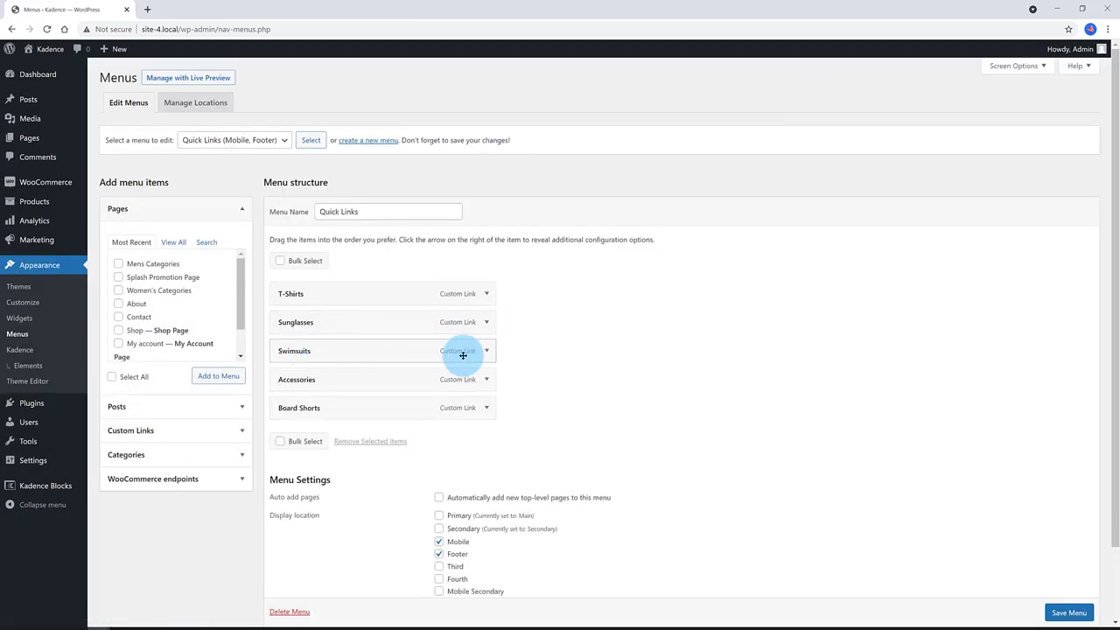
{"action": "left_click", "coordinate": [486, 350]}
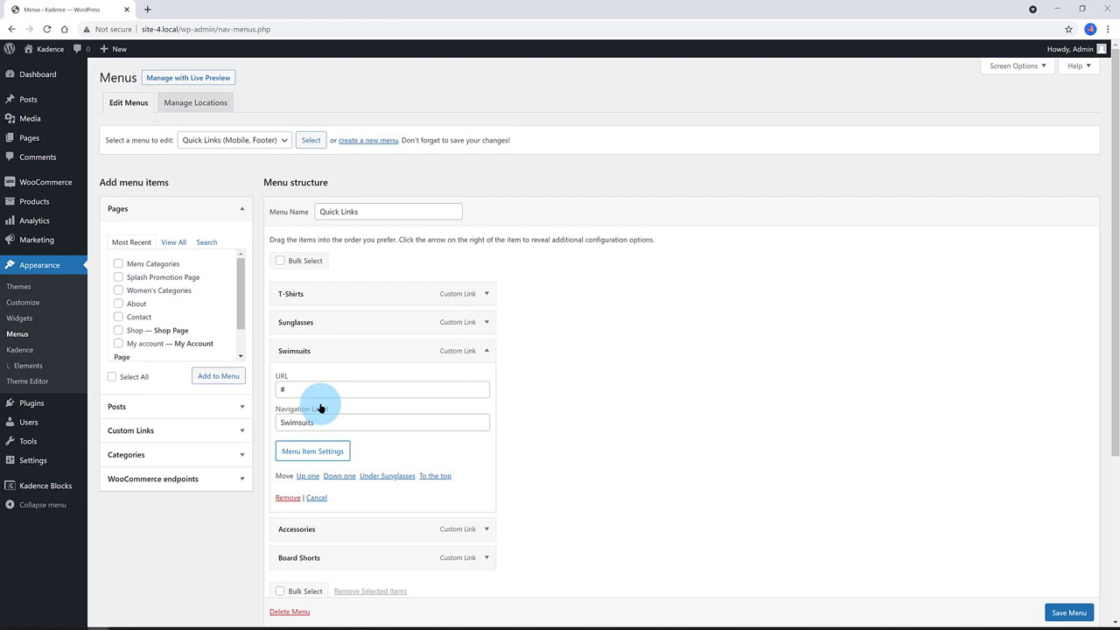
{"action": "left_click", "coordinate": [316, 453]}
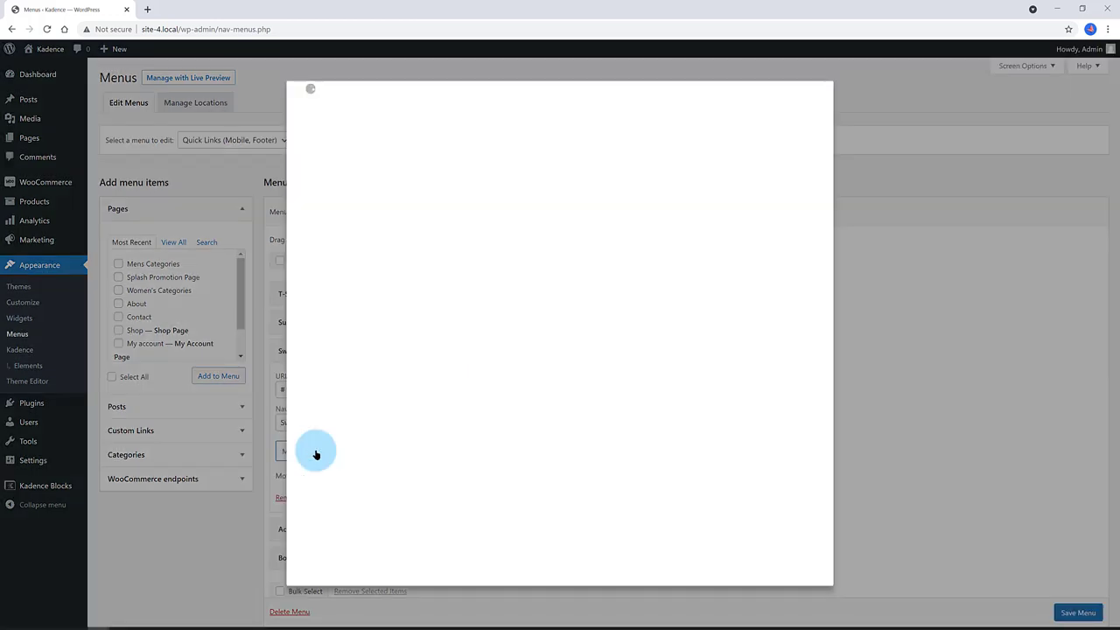
{"action": "left_click", "coordinate": [353, 260]}
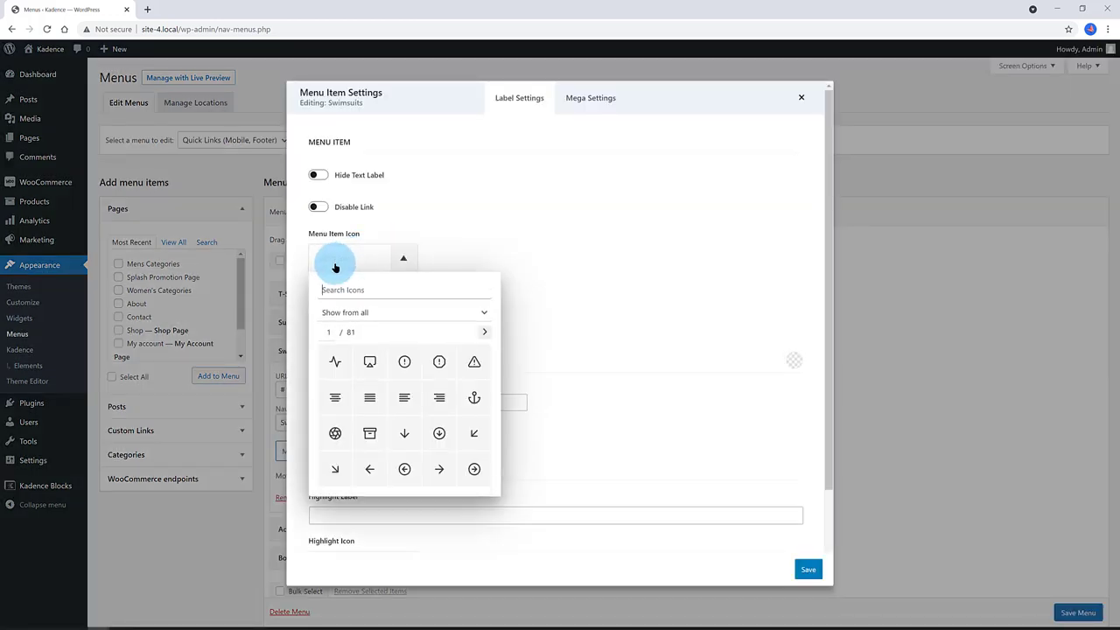
{"action": "type", "text": "swim"}
{"action": "left_click", "coordinate": [342, 361]}
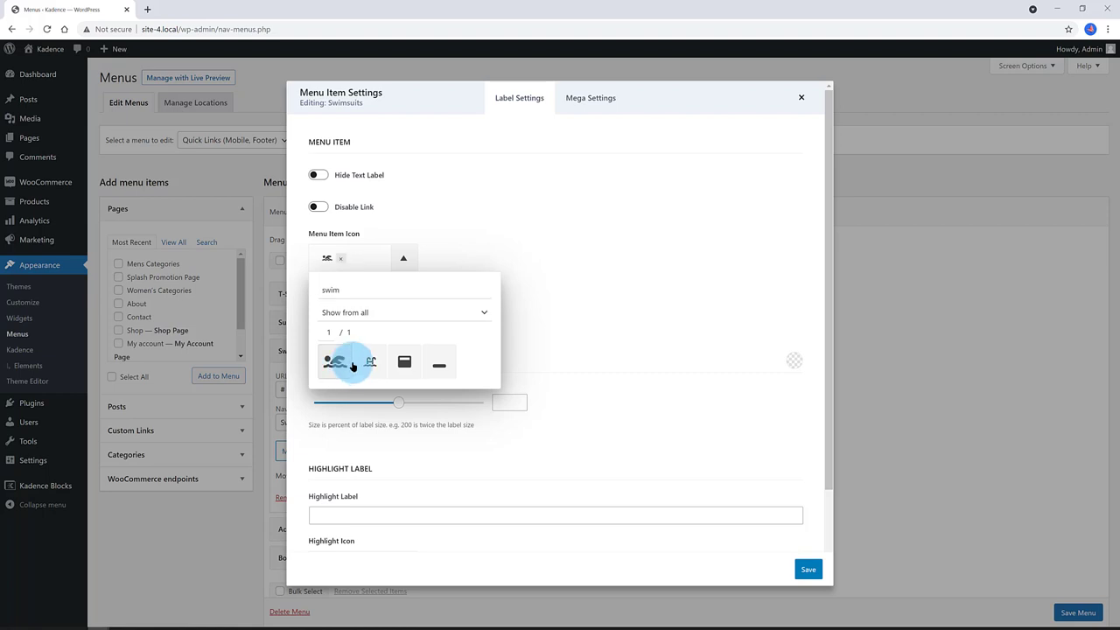
{"action": "left_click", "coordinate": [641, 406]}
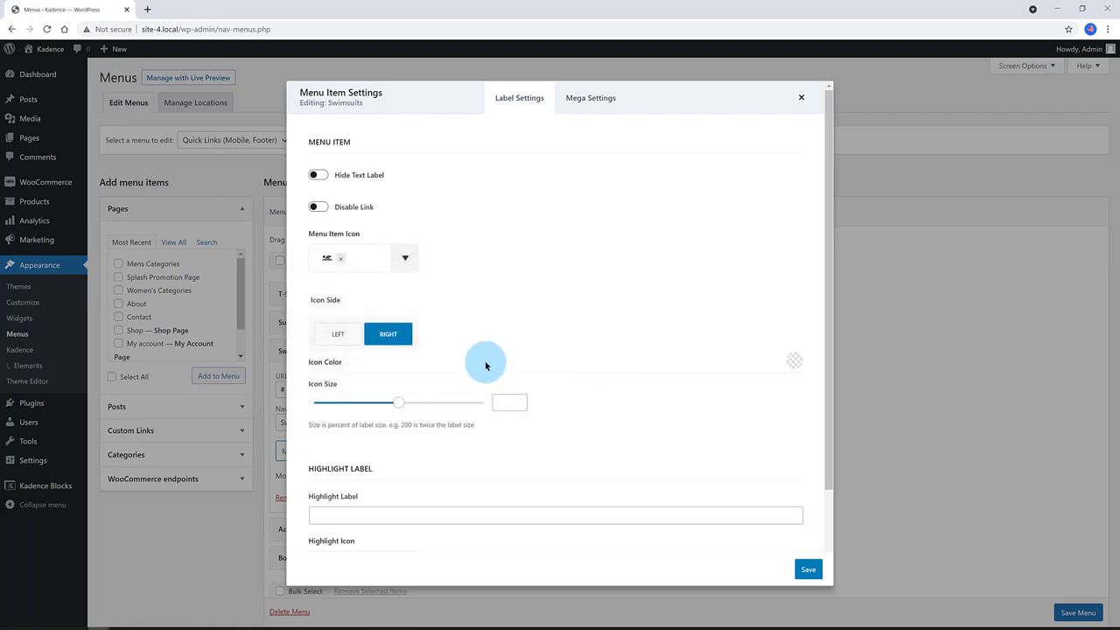
Set the Swimsuits icon to the left side, dark preset colour, size 100.
{"action": "left_click", "coordinate": [338, 334]}
{"action": "left_click", "coordinate": [794, 361]}
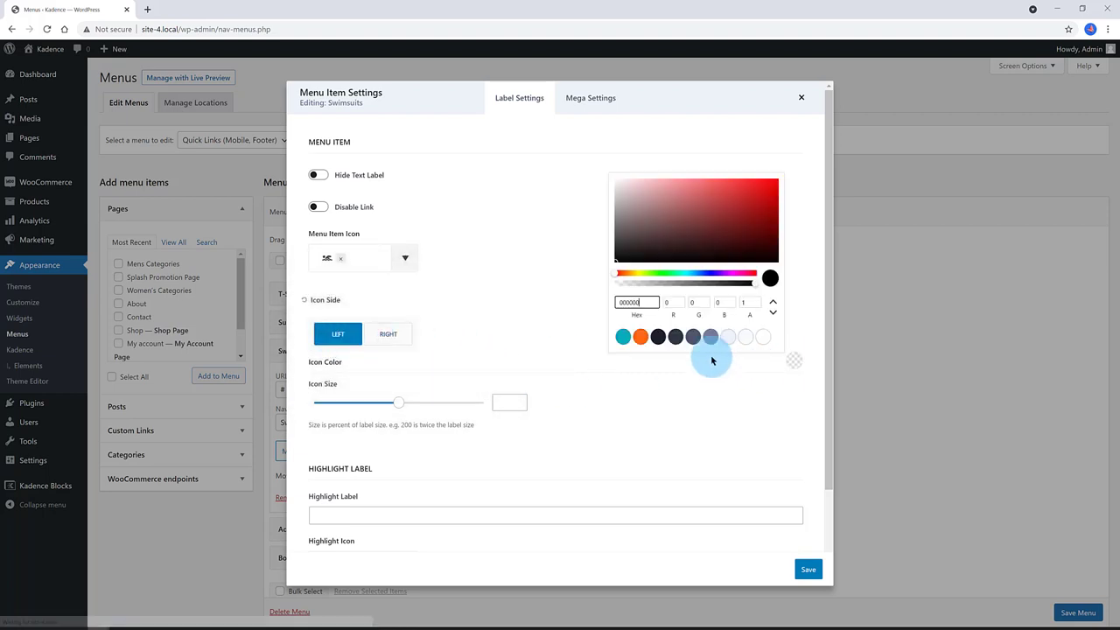
{"action": "left_click", "coordinate": [658, 336]}
{"action": "left_click", "coordinate": [514, 396]}
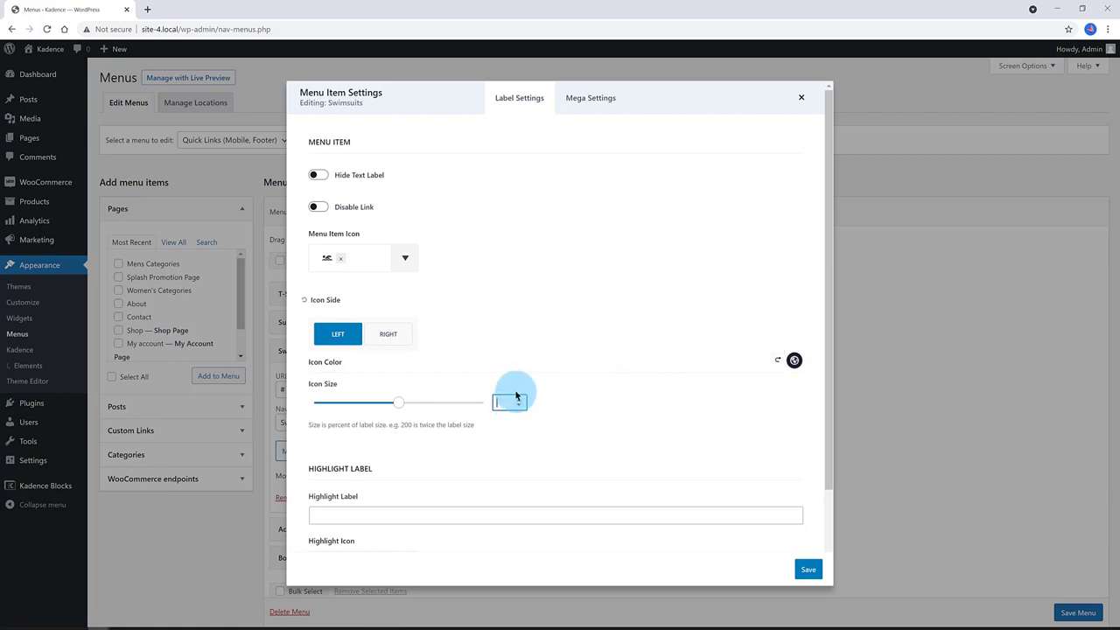
{"action": "type", "text": "100"}
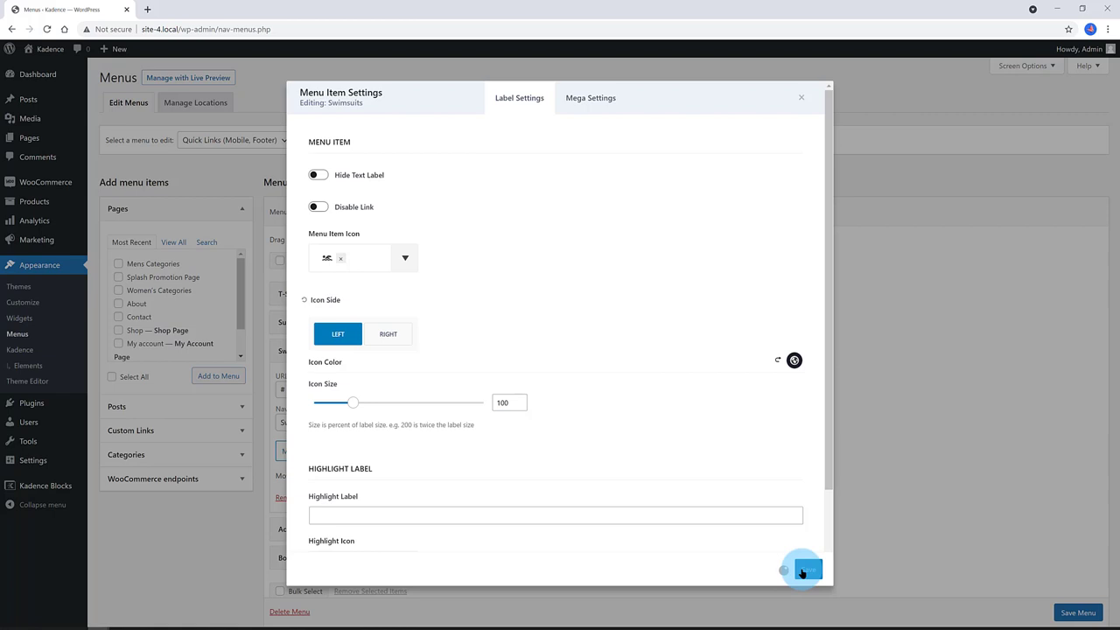
{"action": "left_click", "coordinate": [801, 98]}
Choose the archive box icon for the Accessories item.
{"action": "left_click", "coordinate": [483, 351]}
{"action": "left_click", "coordinate": [487, 378]}
{"action": "left_click", "coordinate": [342, 257]}
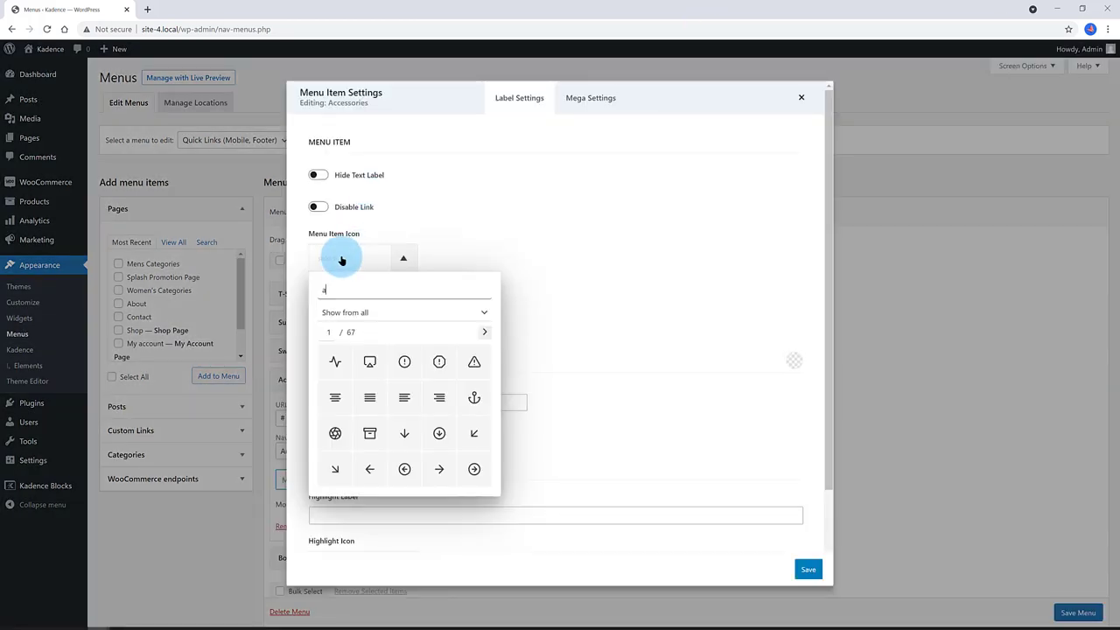
{"action": "left_click", "coordinate": [369, 433]}
Set the Accessories icon to the left side in black, adjust its size, and save.
{"action": "left_click", "coordinate": [718, 556]}
{"action": "left_click", "coordinate": [793, 361]}
{"action": "left_click", "coordinate": [657, 337]}
{"action": "left_click", "coordinate": [513, 400]}
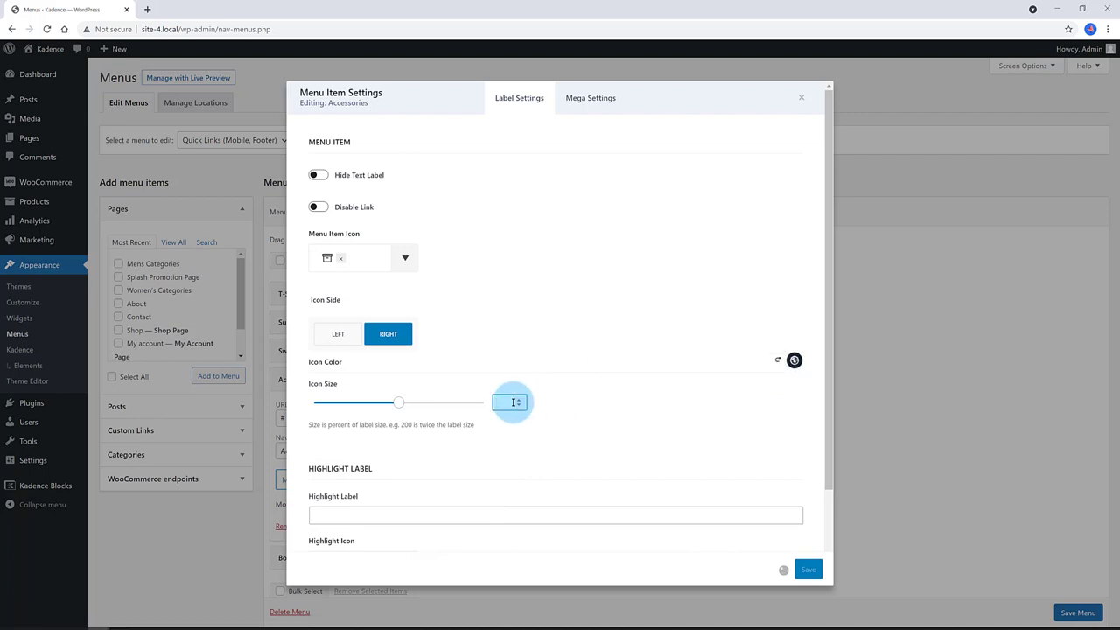
{"action": "scroll", "coordinate": [665, 490], "scroll_direction": "down", "scroll_amount": 1}
{"action": "left_click", "coordinate": [809, 571]}
{"action": "scroll", "coordinate": [585, 160], "scroll_direction": "up", "scroll_amount": 2}
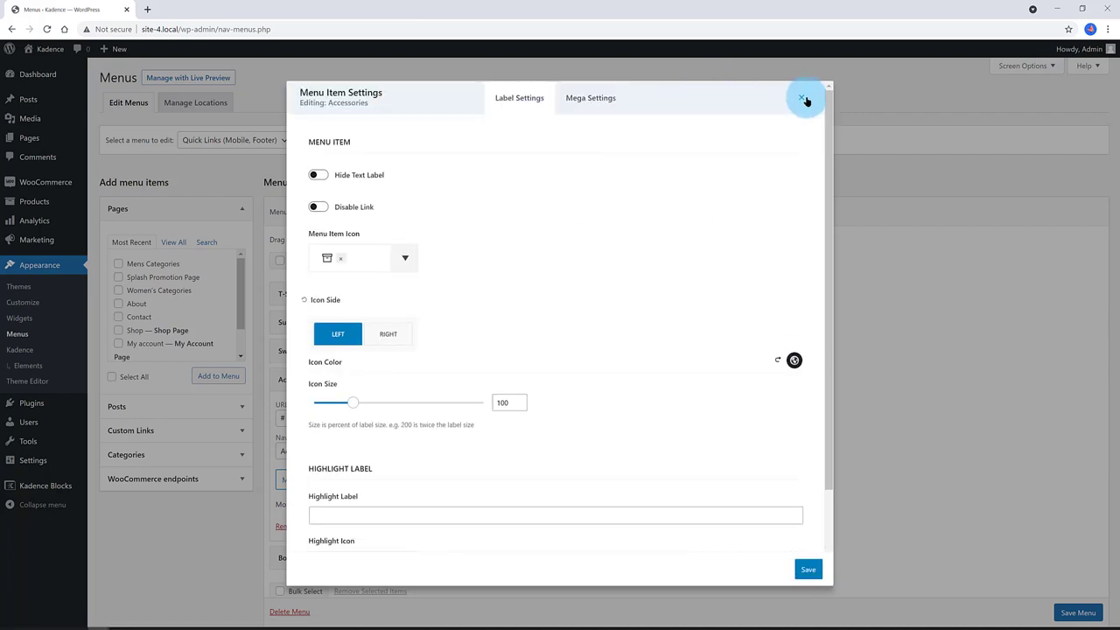
{"action": "left_click", "coordinate": [803, 100]}
{"action": "left_click", "coordinate": [483, 379]}
Give Board Shorts a left-side clipboard icon found by searching 'clipboard'.
{"action": "left_click", "coordinate": [487, 408]}
{"action": "left_click", "coordinate": [312, 508]}
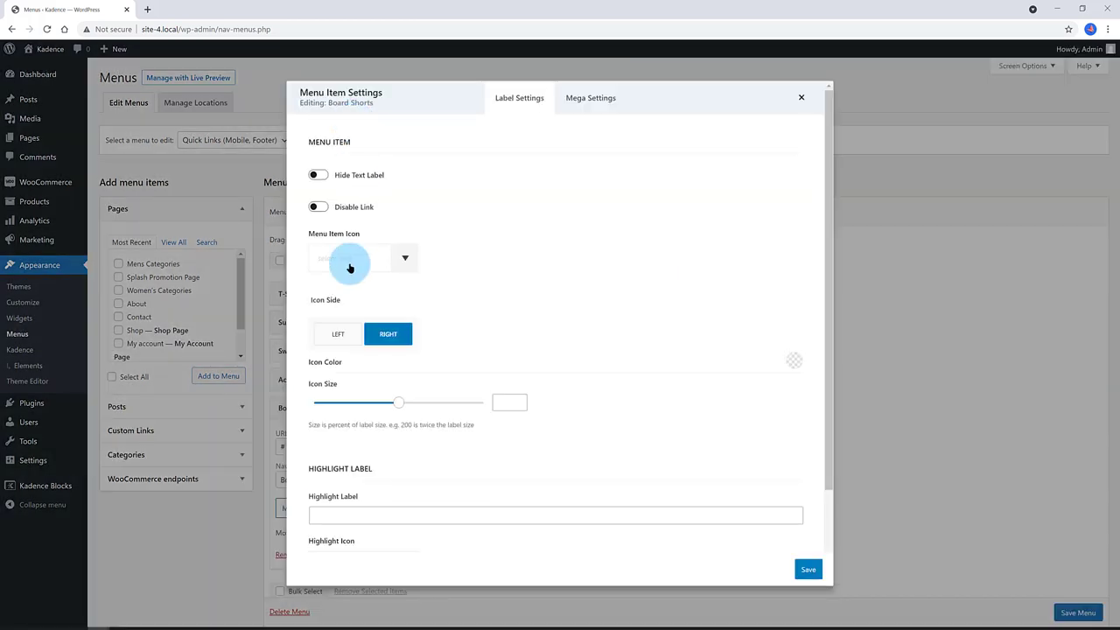
{"action": "left_click", "coordinate": [348, 258]}
{"action": "type", "text": "clipboard"}
{"action": "left_click", "coordinate": [335, 362]}
{"action": "left_click", "coordinate": [338, 333]}
{"action": "left_click", "coordinate": [513, 402]}
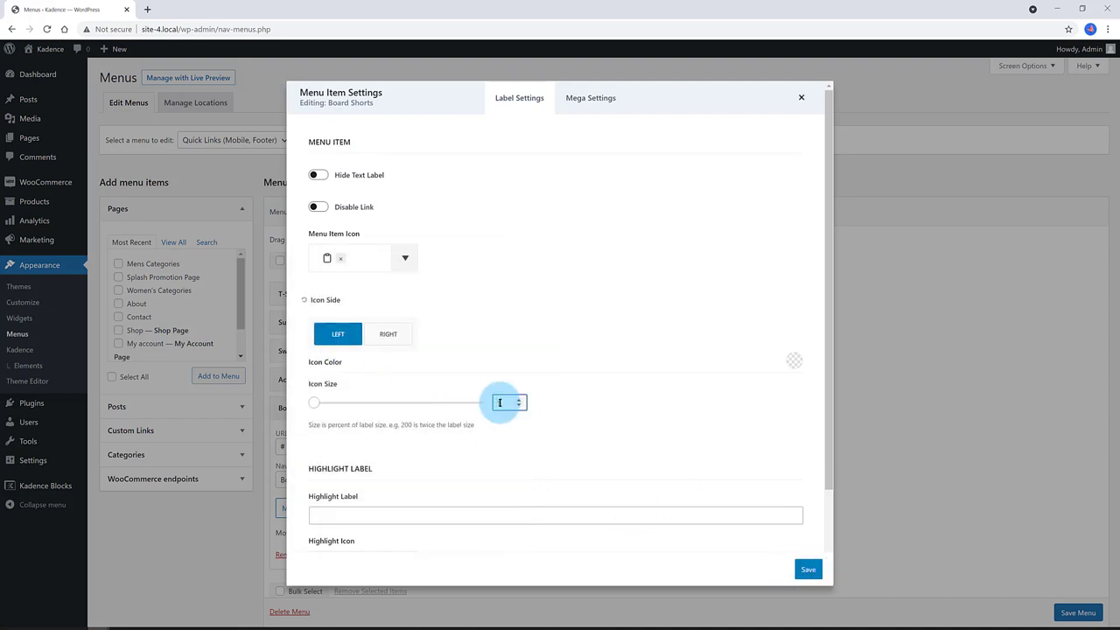
{"action": "left_click", "coordinate": [794, 363]}
{"action": "left_click", "coordinate": [608, 223]}
{"action": "left_click", "coordinate": [801, 98]}
{"action": "left_click", "coordinate": [486, 407]}
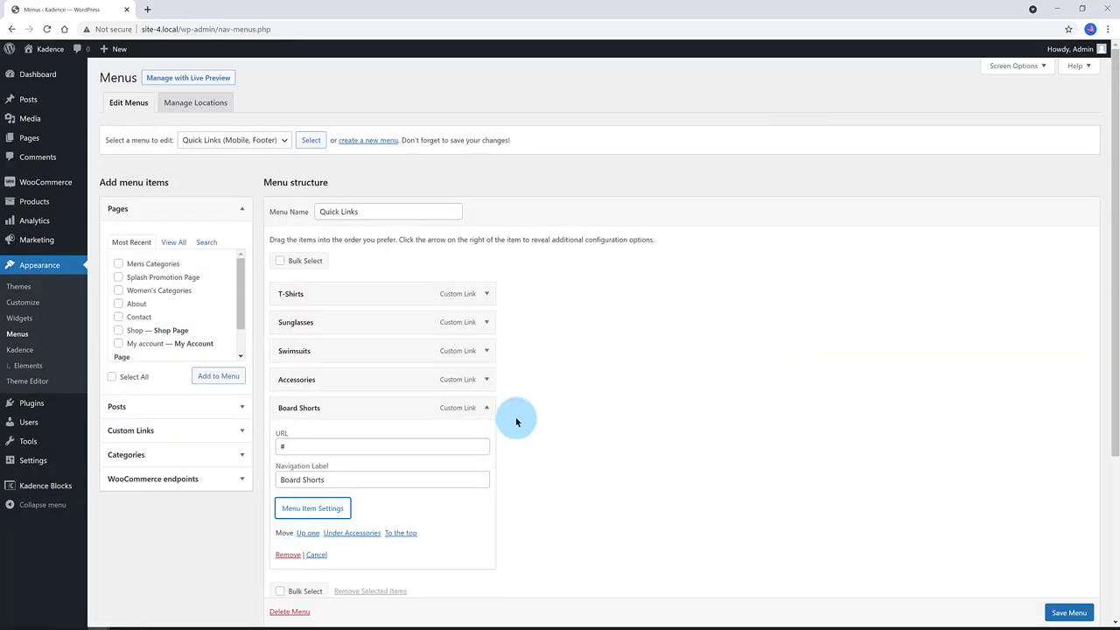
Save the Quick Links menu and open the theme Customizer.
{"action": "left_click", "coordinate": [1069, 612]}
{"action": "left_click", "coordinate": [38, 73]}
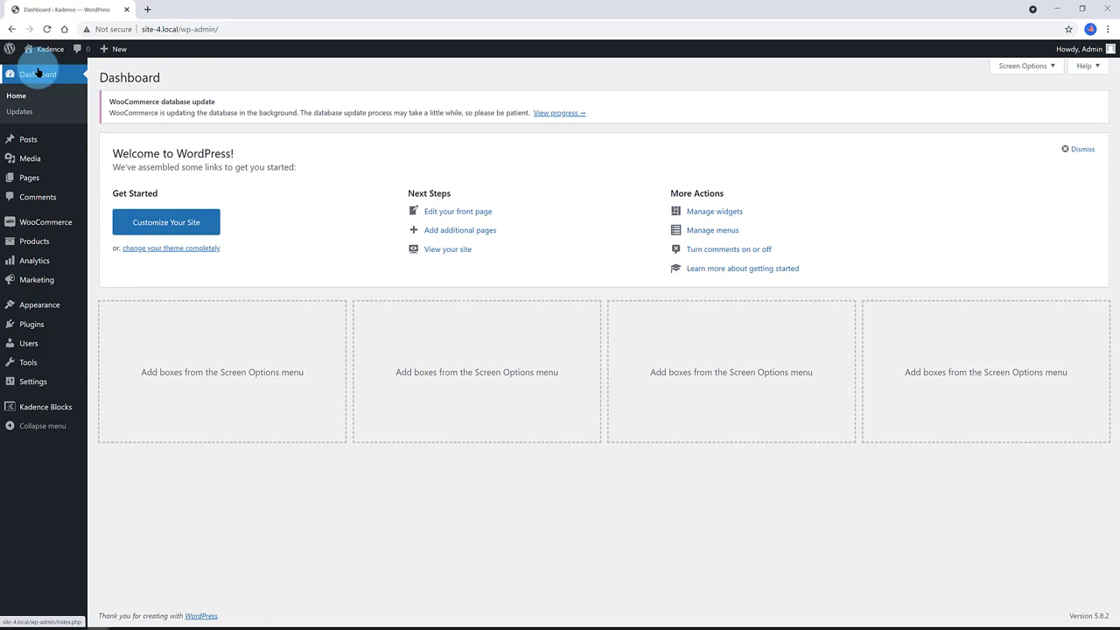
{"action": "mouse_move", "coordinate": [61, 302]}
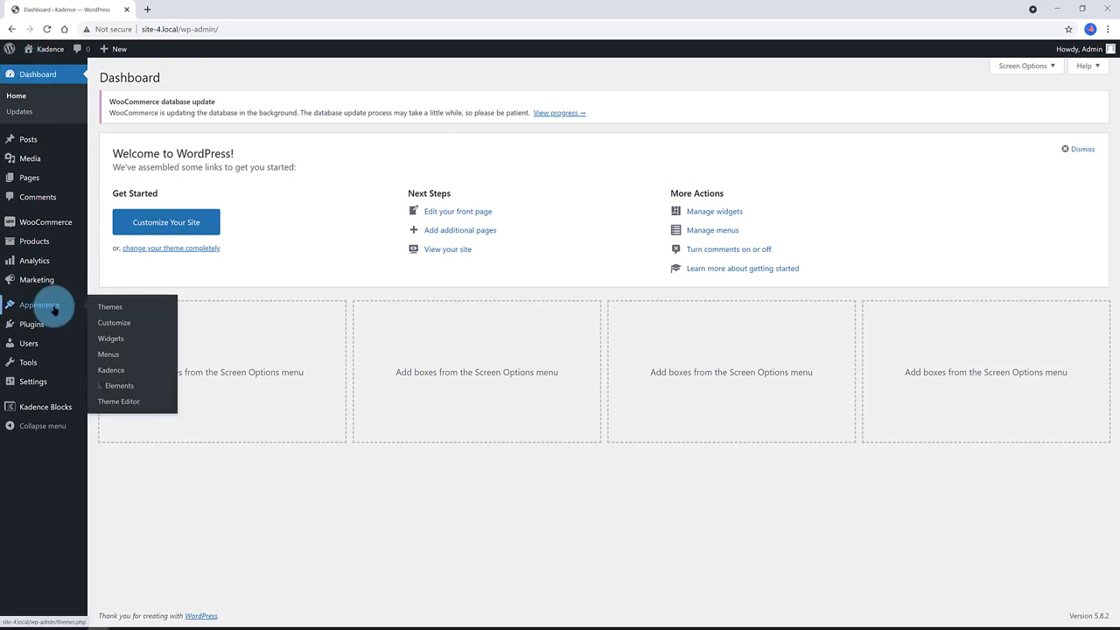
{"action": "left_click", "coordinate": [111, 324]}
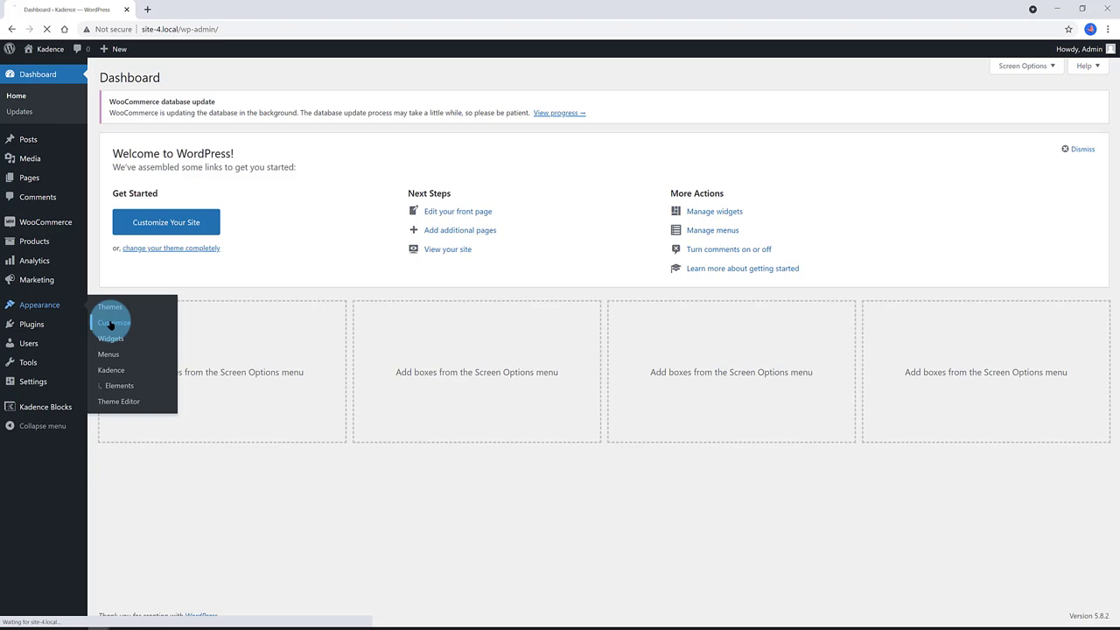
In the header Design settings, set the mobile-header switch screen size to 370 px.
{"action": "left_click", "coordinate": [100, 200]}
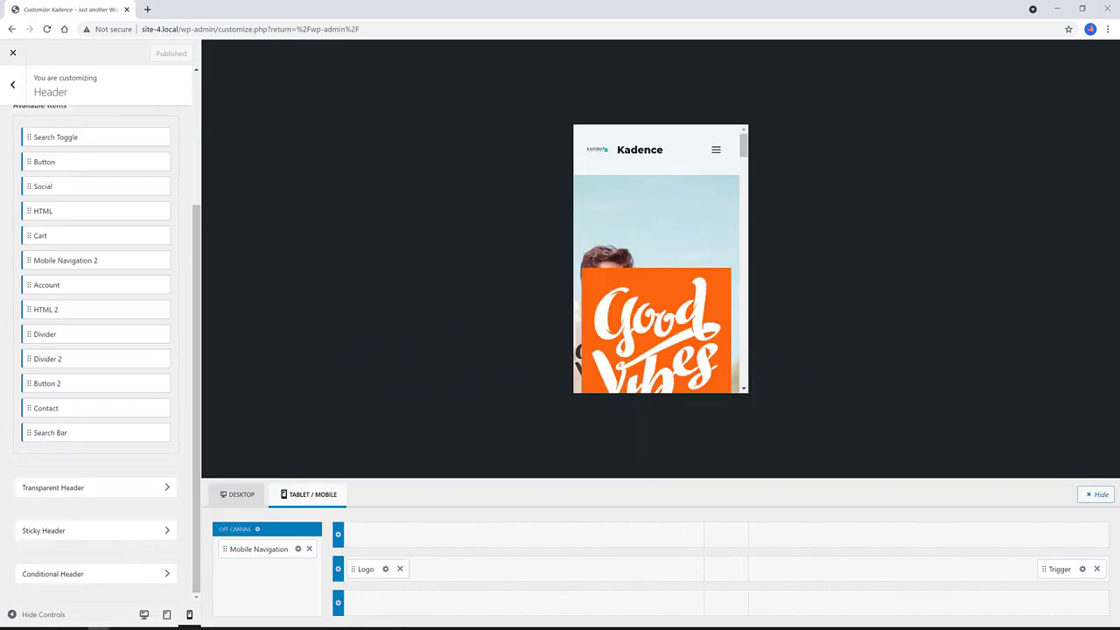
{"action": "scroll", "coordinate": [69, 213], "scroll_direction": "up", "scroll_amount": 5}
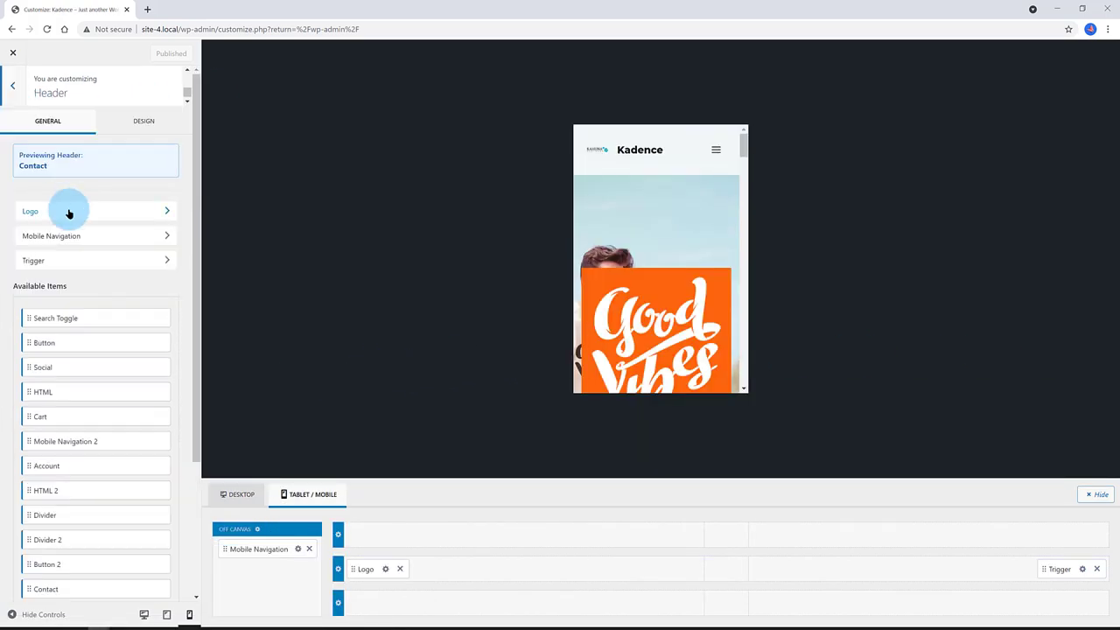
{"action": "left_click", "coordinate": [145, 120]}
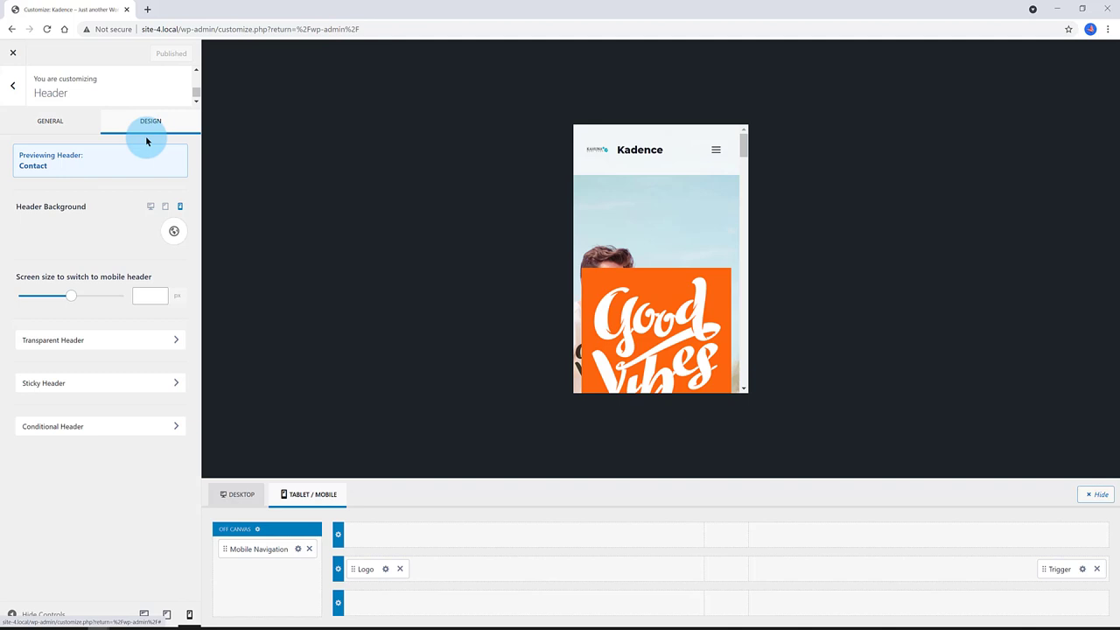
{"action": "left_click", "coordinate": [157, 293]}
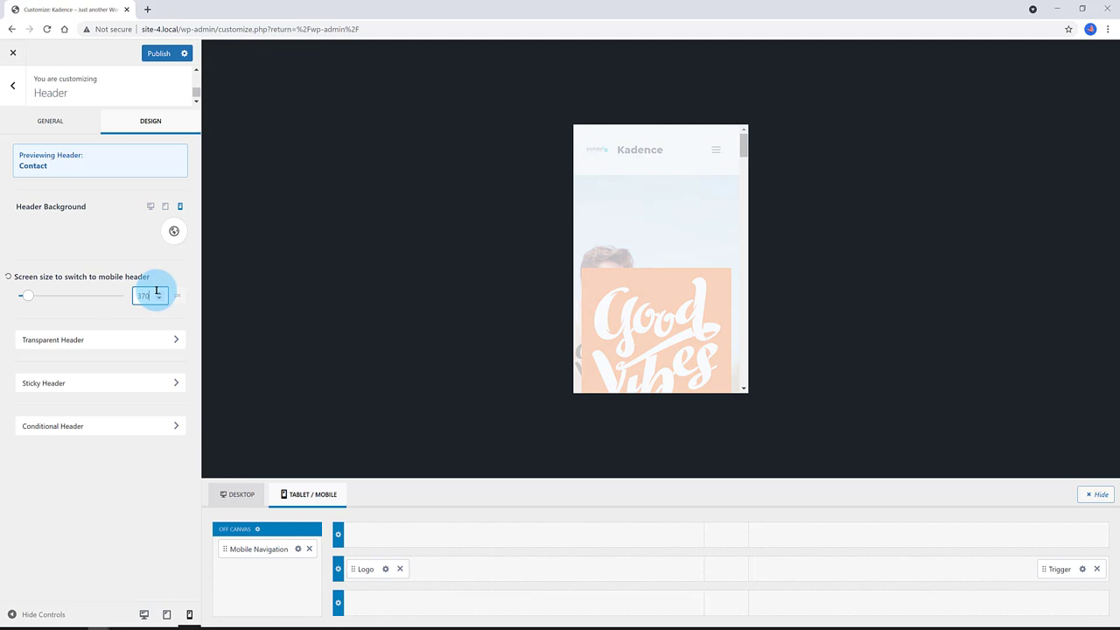
Put the cart in the mobile header in place of the logo, sizing its icon 1.22 em.
{"action": "left_click", "coordinate": [32, 123]}
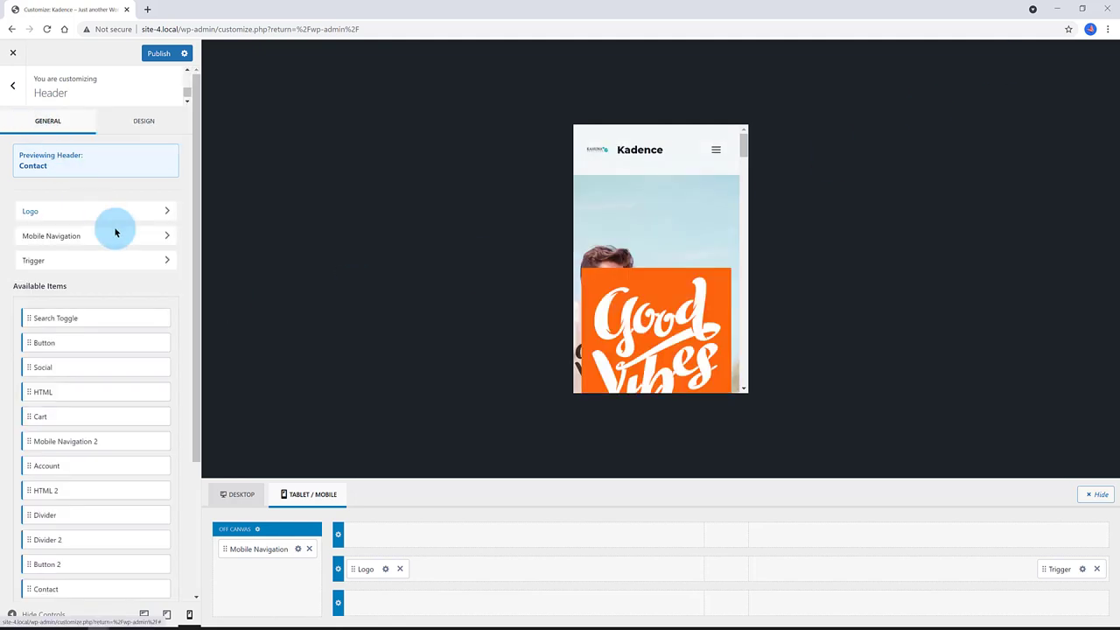
{"action": "left_click_drag", "start_coordinate": [39, 417], "coordinate": [396, 577]}
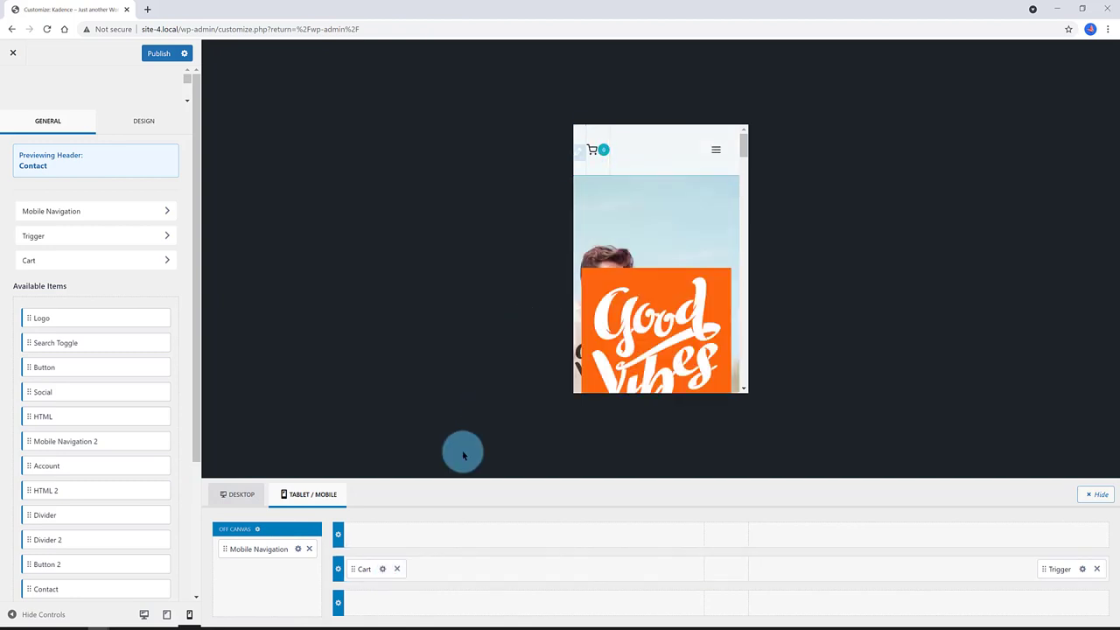
{"action": "left_click", "coordinate": [382, 569]}
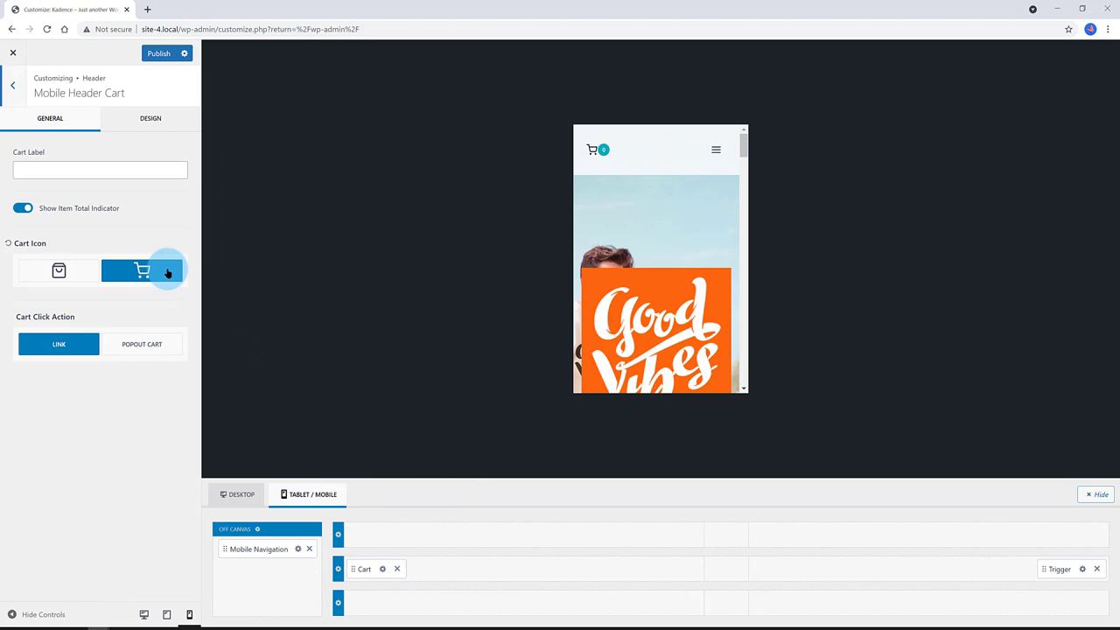
{"action": "left_click", "coordinate": [142, 122]}
{"action": "double_click", "coordinate": [151, 172]}
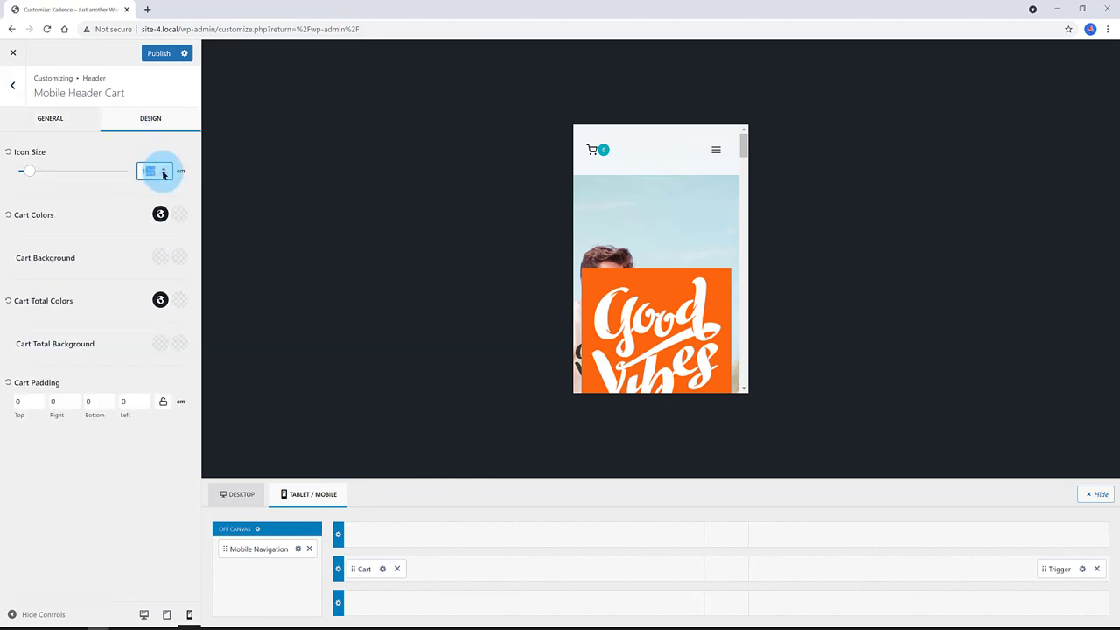
{"action": "left_click", "coordinate": [97, 188]}
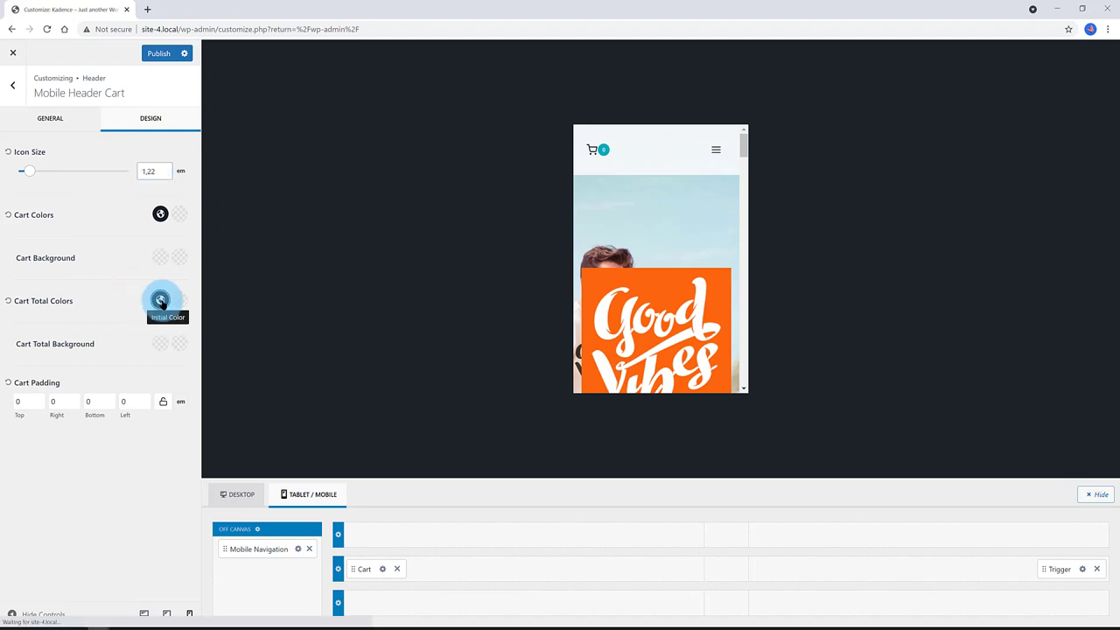
Check the Cart Total Colors and Cart Padding values, then return to the header item list.
{"action": "left_click", "coordinate": [160, 300]}
{"action": "left_click", "coordinate": [160, 301]}
{"action": "left_click", "coordinate": [161, 300]}
{"action": "left_click", "coordinate": [130, 350]}
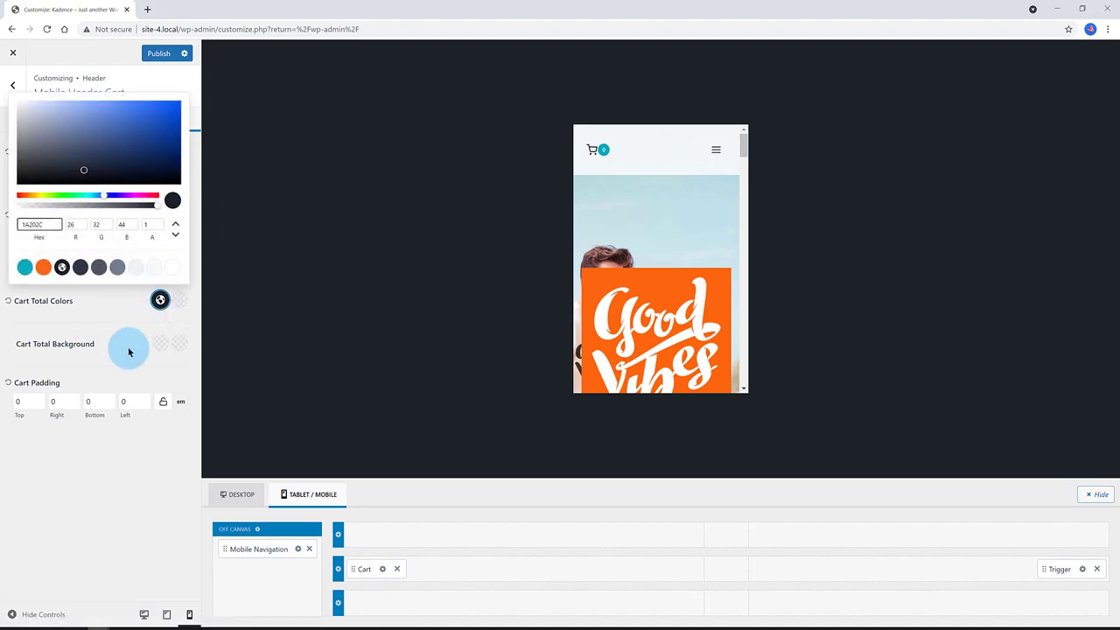
{"action": "left_click", "coordinate": [26, 404]}
{"action": "left_click", "coordinate": [57, 383]}
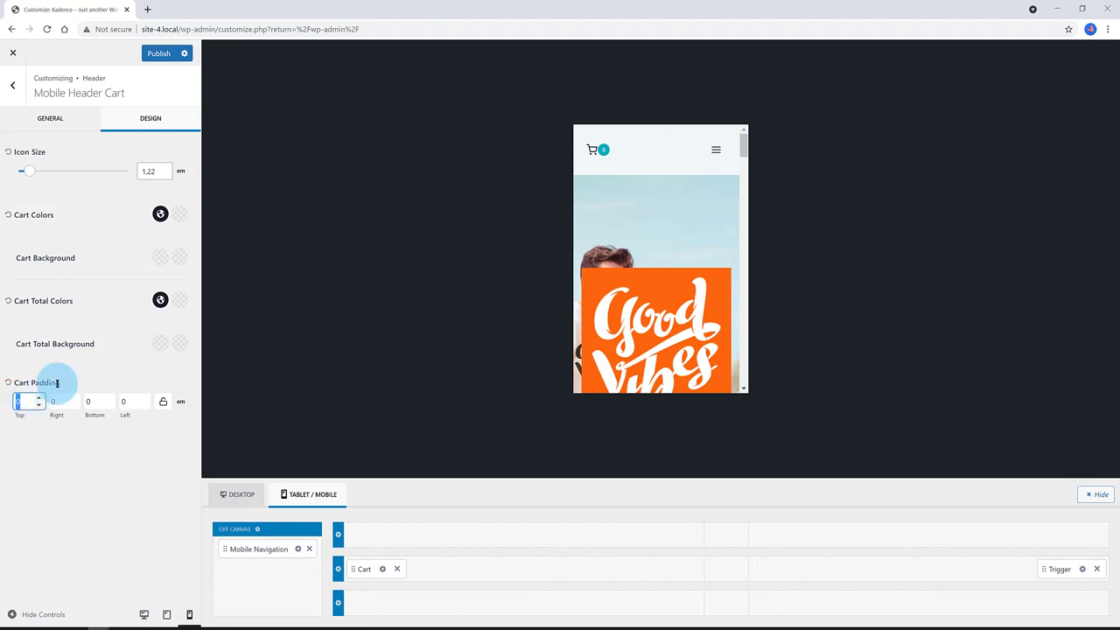
{"action": "key", "text": "Tab"}
{"action": "key", "text": "Tab"}
{"action": "key", "text": "Tab"}
{"action": "left_click", "coordinate": [18, 85]}
Open the Off Canvas design settings and view the Popup Background colour options.
{"action": "scroll", "coordinate": [96, 350], "scroll_direction": "down", "scroll_amount": 3}
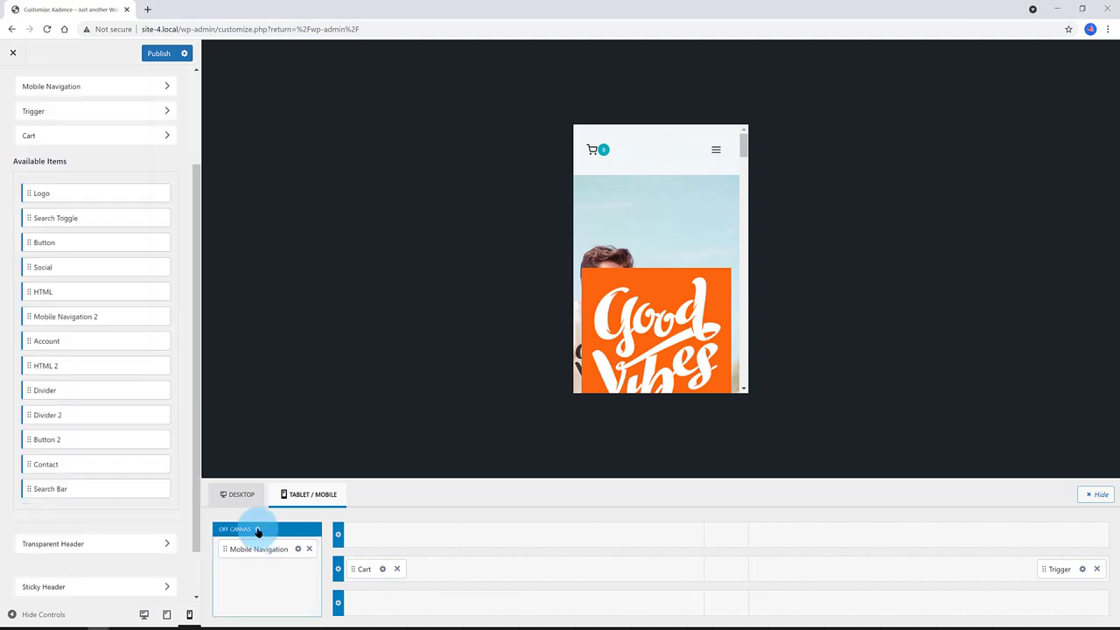
{"action": "left_click", "coordinate": [258, 530]}
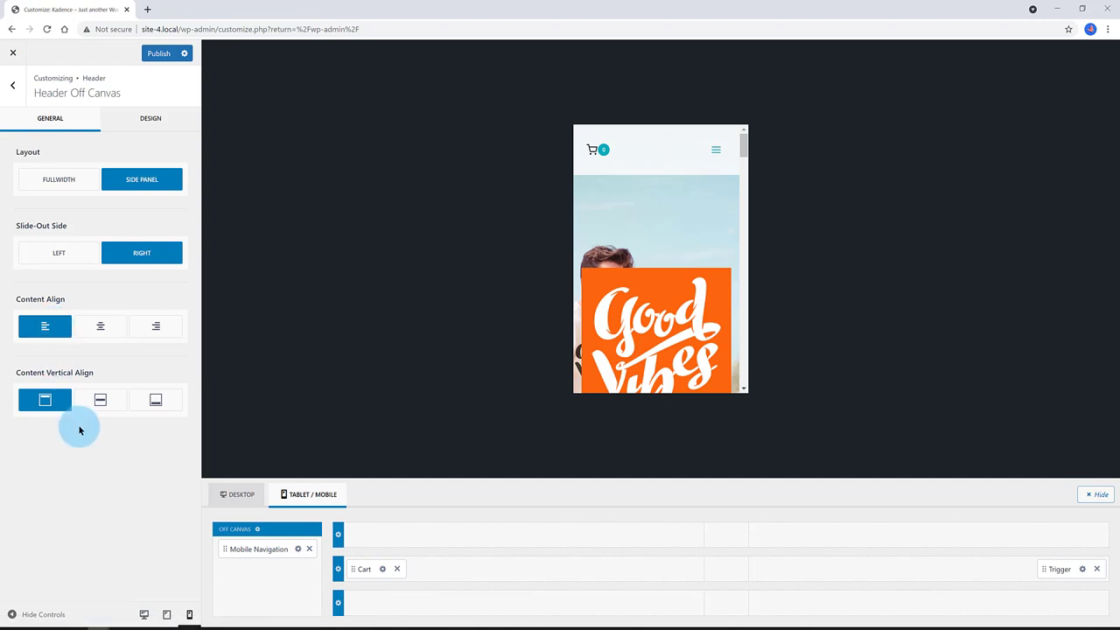
{"action": "left_click", "coordinate": [153, 119]}
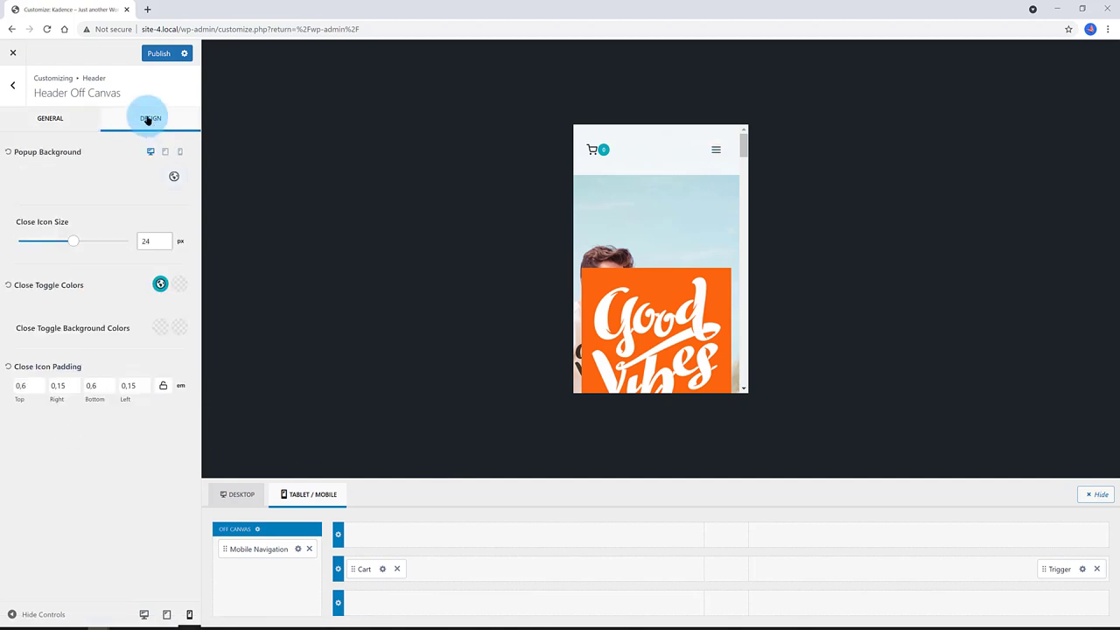
{"action": "left_click", "coordinate": [175, 176]}
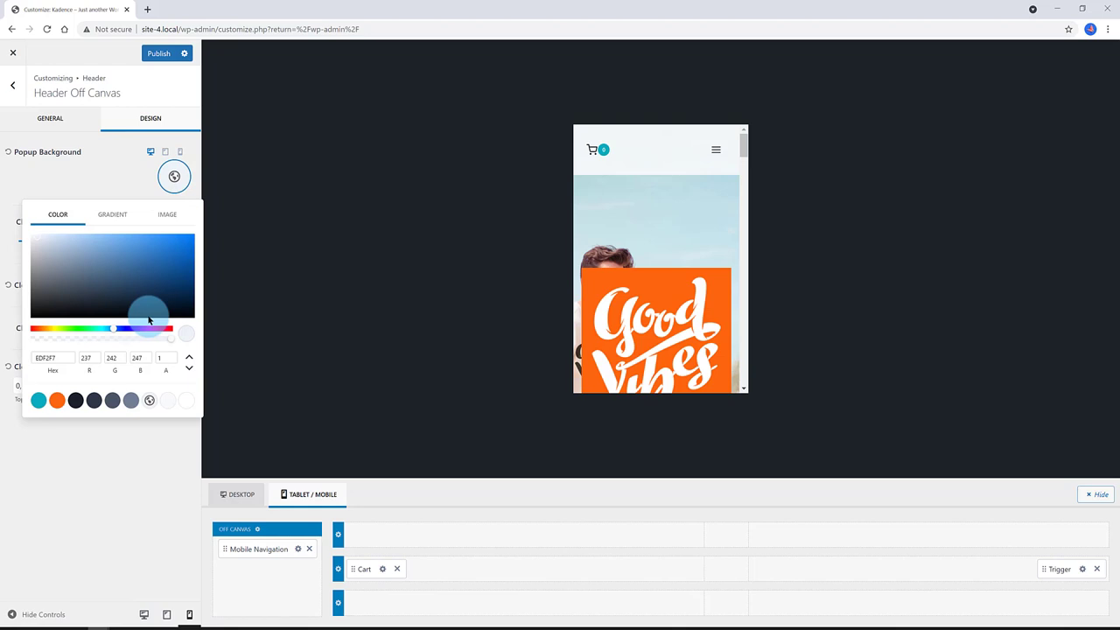
{"action": "left_click", "coordinate": [151, 440]}
Make the popup background mobile-only, try a preset colour, then switch to the Image option.
{"action": "left_click", "coordinate": [180, 151]}
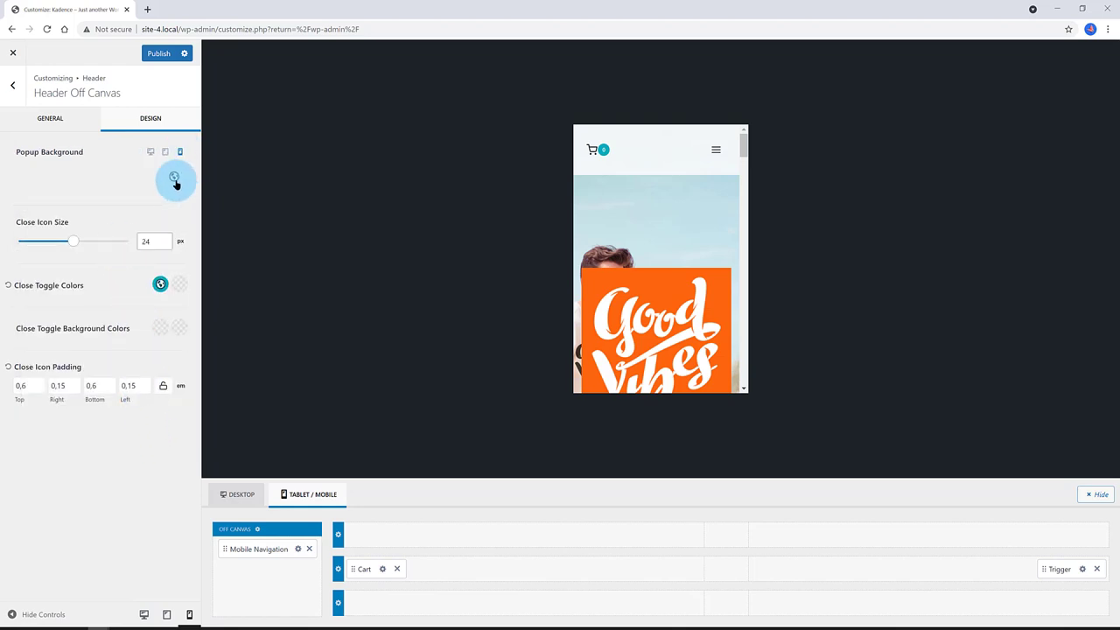
{"action": "left_click", "coordinate": [174, 177]}
{"action": "left_click", "coordinate": [149, 400]}
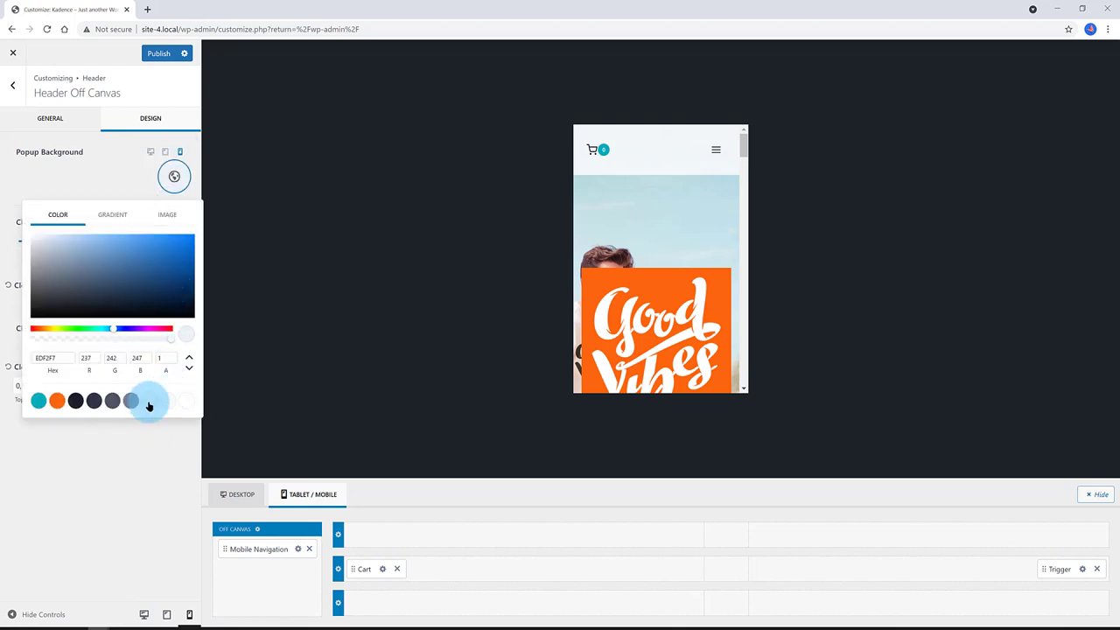
{"action": "left_click", "coordinate": [112, 187]}
{"action": "left_click", "coordinate": [176, 178]}
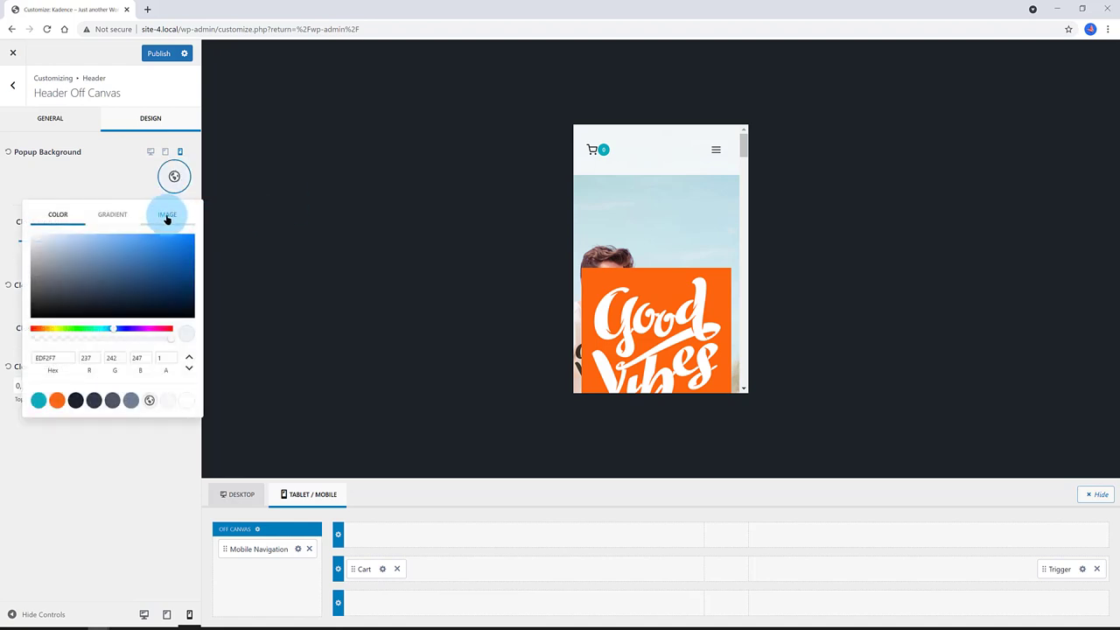
{"action": "left_click", "coordinate": [167, 217]}
Try the beach swimmers photo as popup background with Cover, Contain and Auto, then remove it.
{"action": "left_click", "coordinate": [138, 248]}
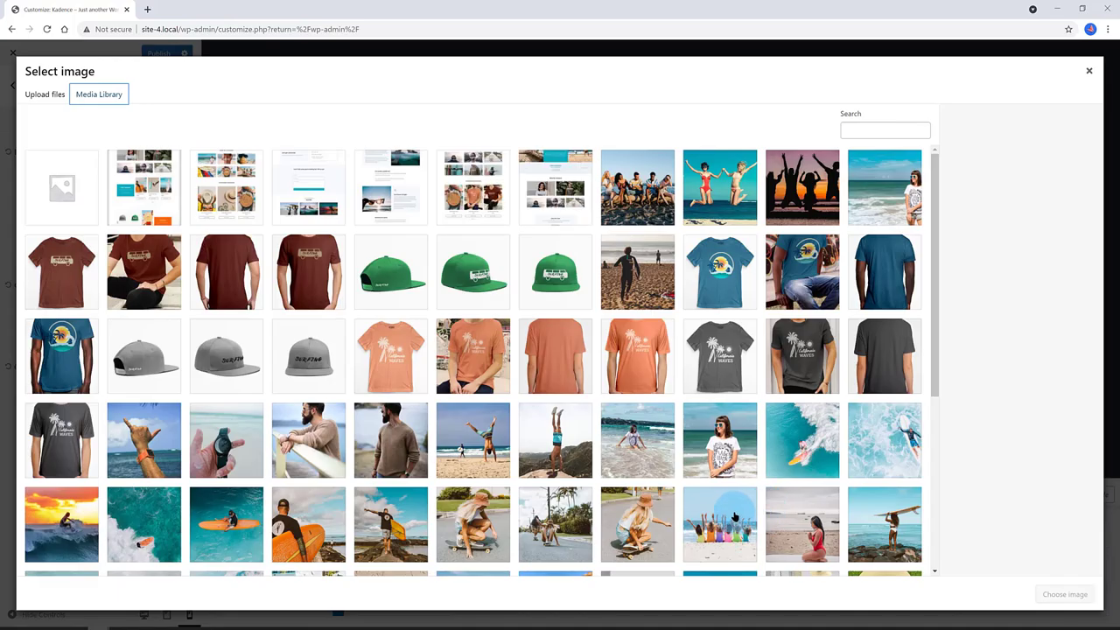
{"action": "left_click", "coordinate": [731, 510]}
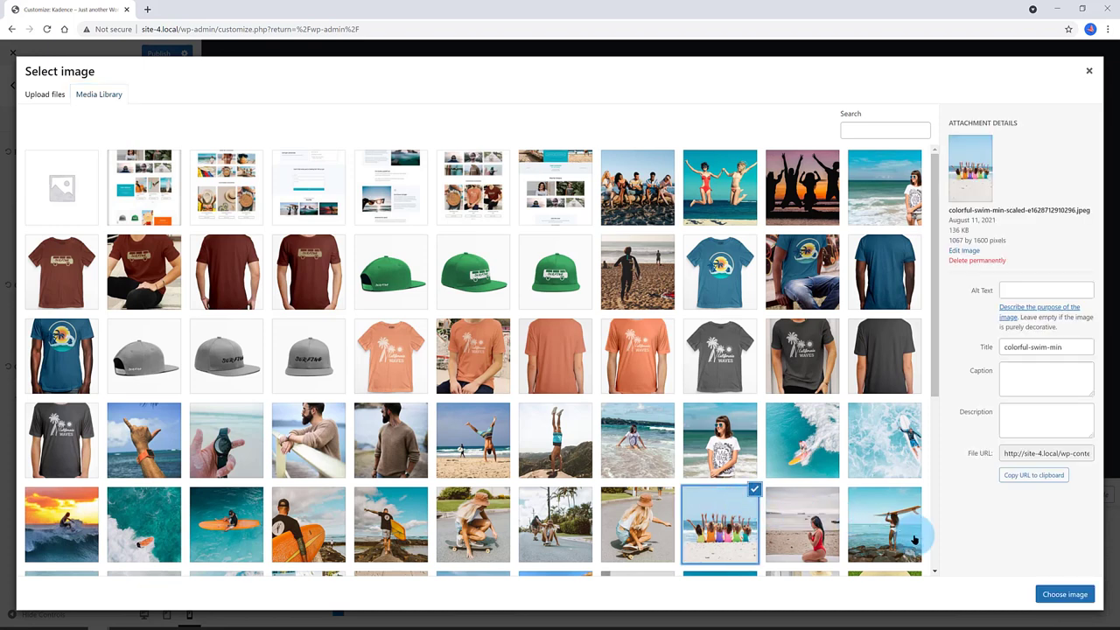
{"action": "left_click", "coordinate": [1065, 595]}
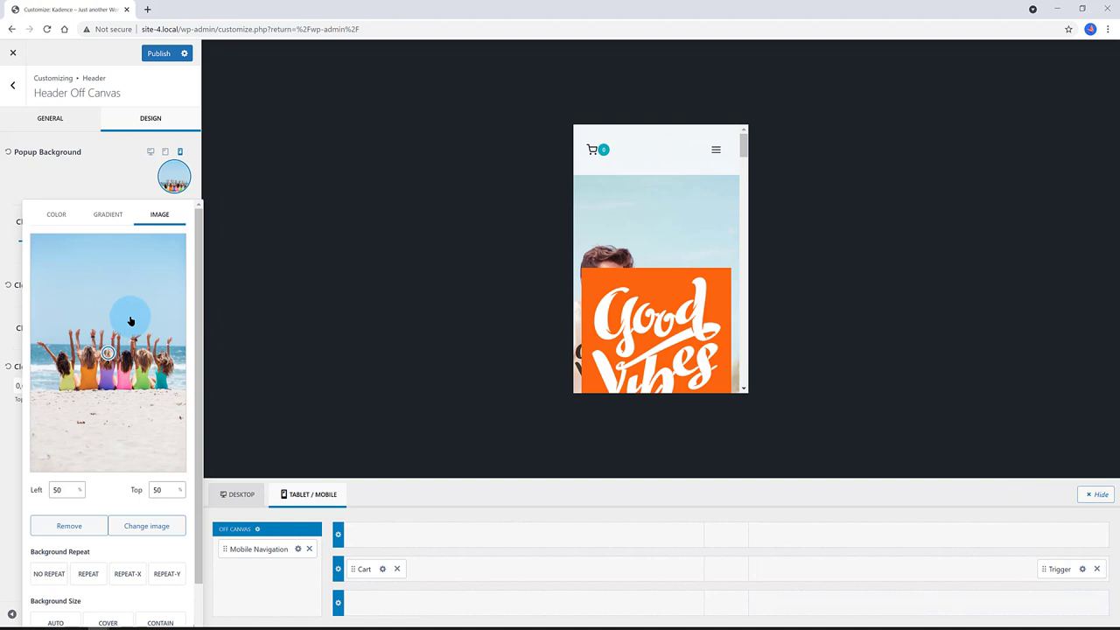
{"action": "scroll", "coordinate": [130, 321], "scroll_direction": "down", "scroll_amount": 1}
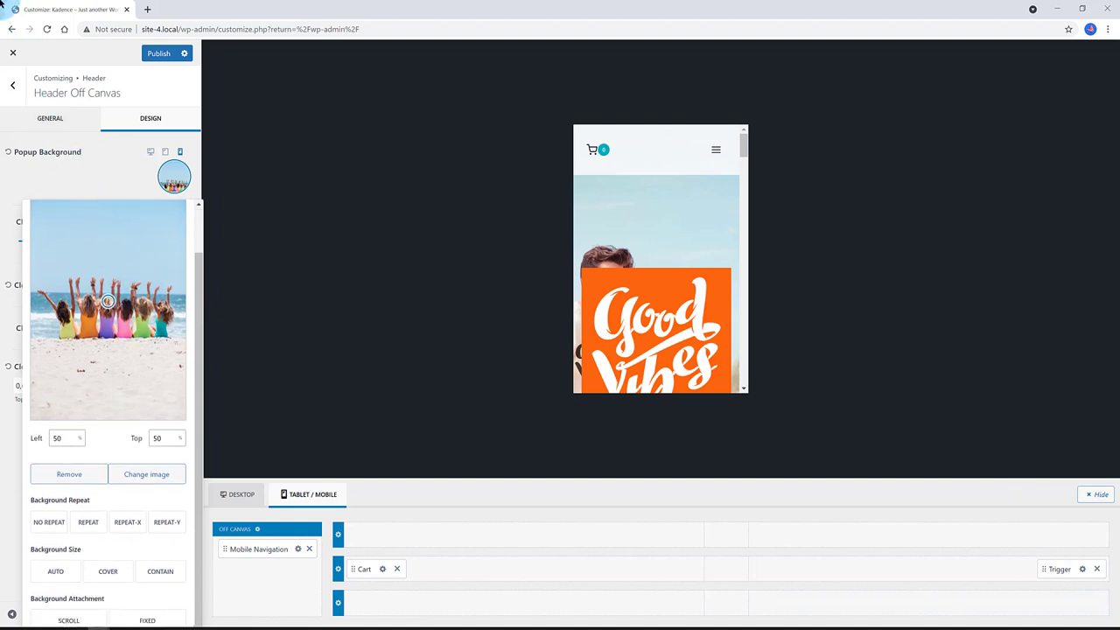
{"action": "left_click", "coordinate": [110, 574]}
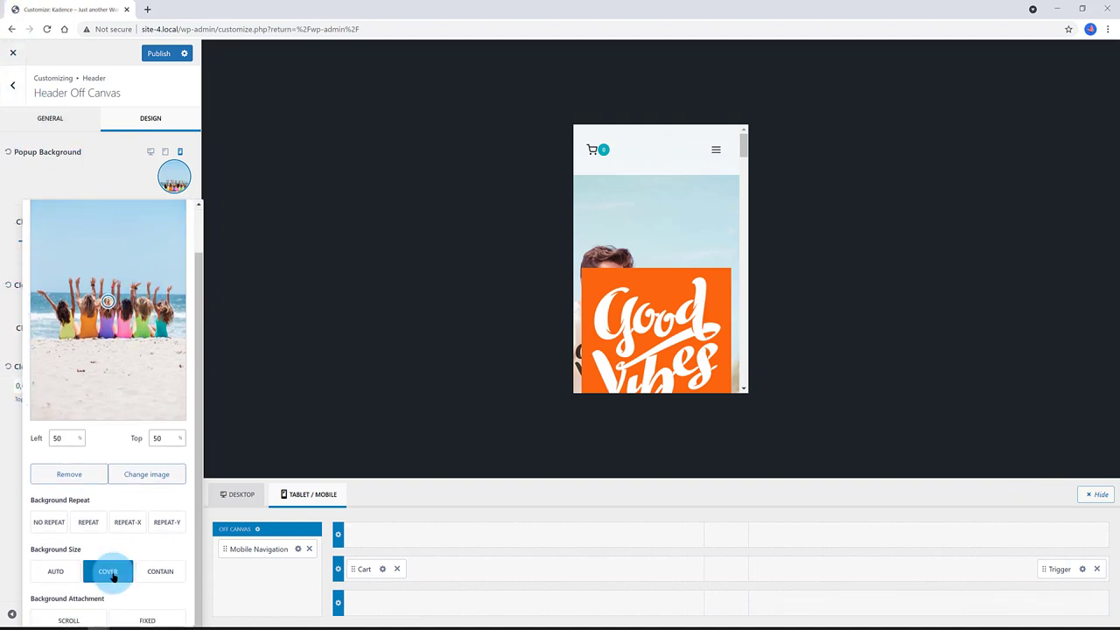
{"action": "left_click", "coordinate": [158, 572]}
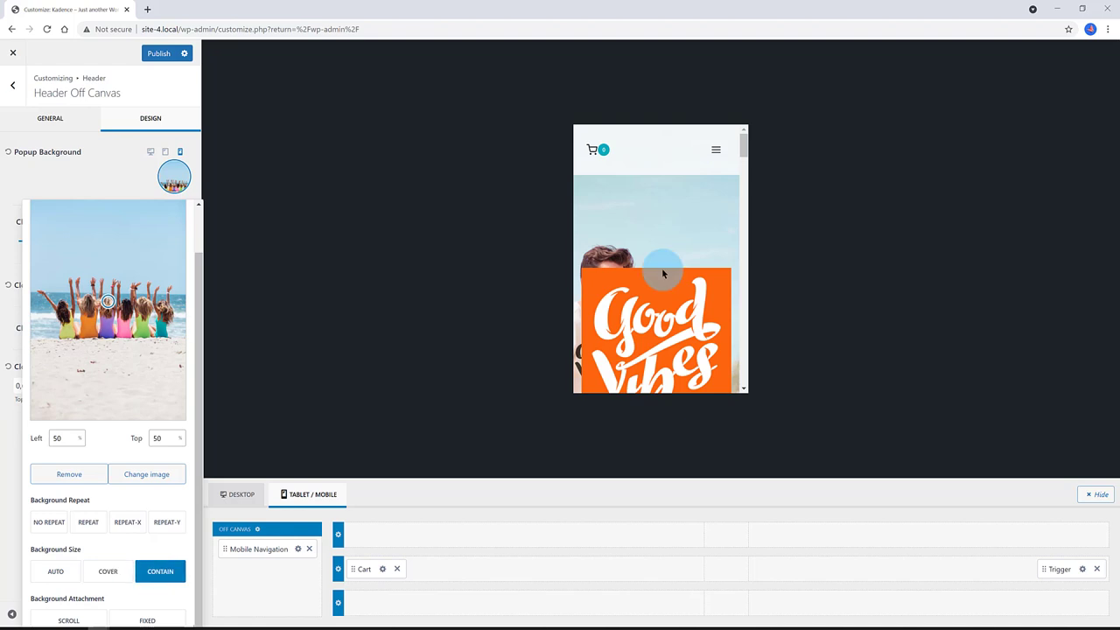
{"action": "left_click", "coordinate": [112, 573]}
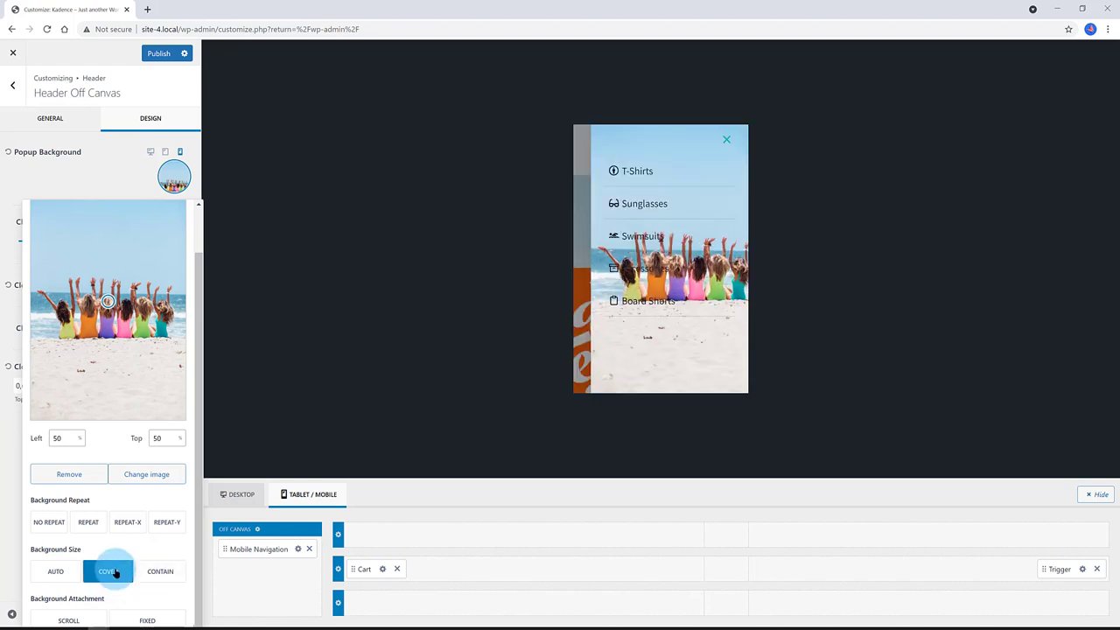
{"action": "left_click", "coordinate": [55, 571]}
{"action": "left_click", "coordinate": [87, 481]}
Set the off-canvas close icon size to 30 and list items for the off-canvas area.
{"action": "left_click_drag", "start_coordinate": [135, 242], "coordinate": [155, 243]}
{"action": "type", "text": "30"}
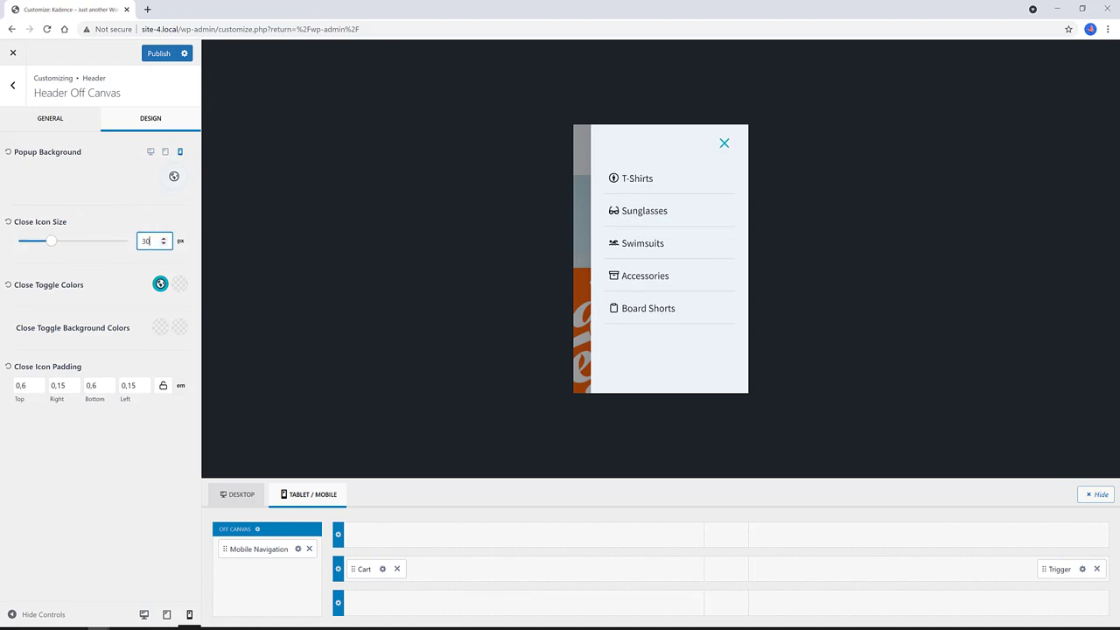
{"action": "left_click", "coordinate": [213, 545]}
{"action": "left_click", "coordinate": [260, 579]}
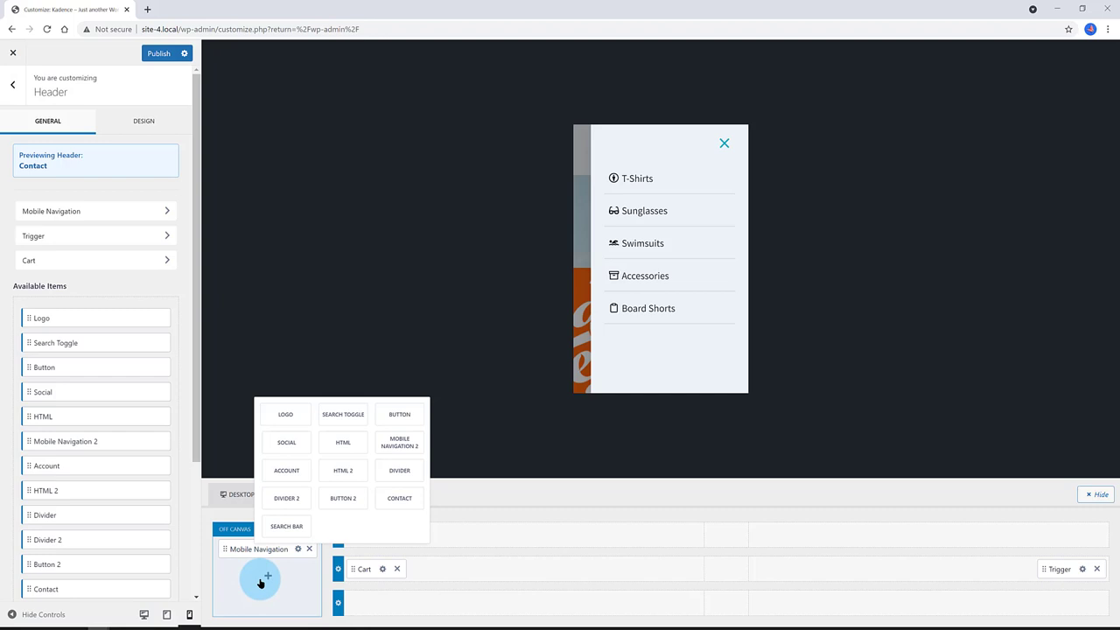
Add the Social item to the off-canvas panel and include a YouTube icon.
{"action": "left_click", "coordinate": [289, 441]}
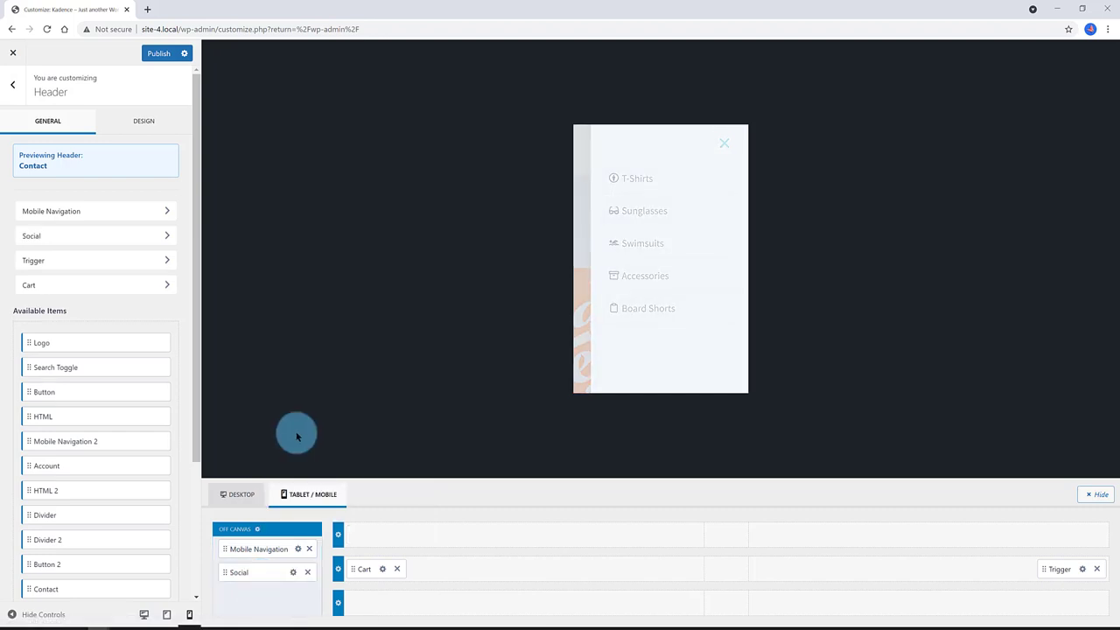
{"action": "left_click", "coordinate": [718, 150]}
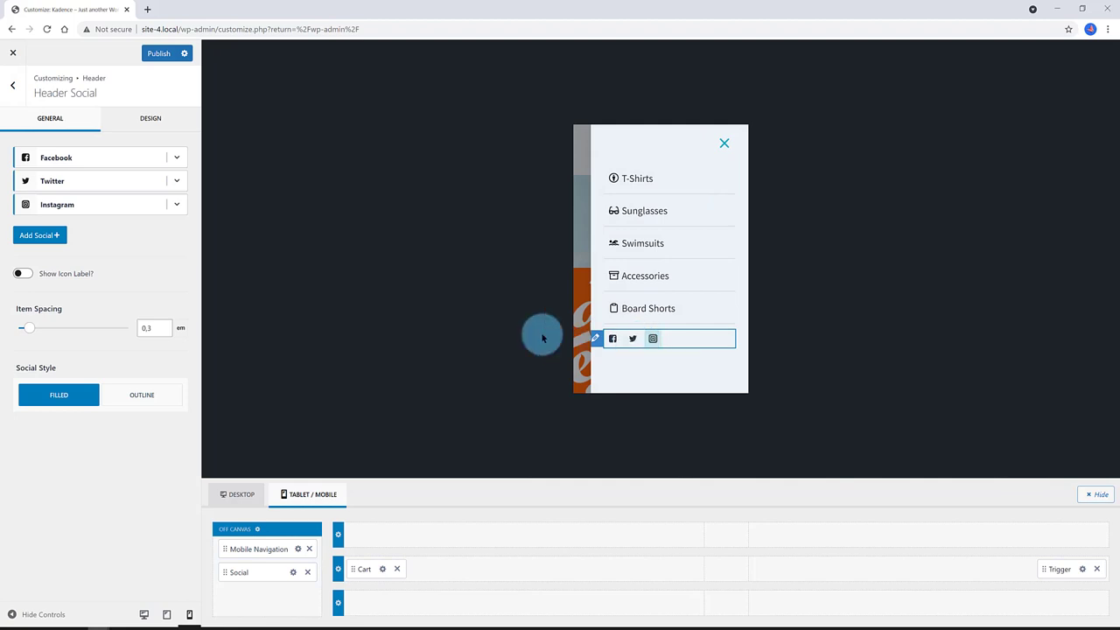
{"action": "left_click", "coordinate": [44, 235]}
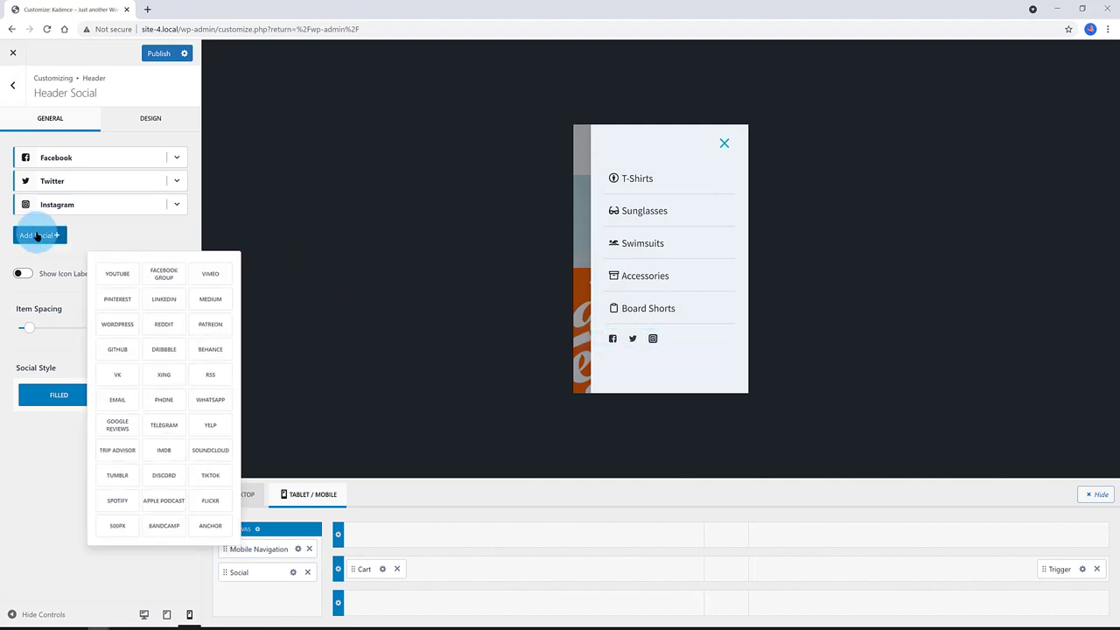
{"action": "left_click", "coordinate": [118, 275]}
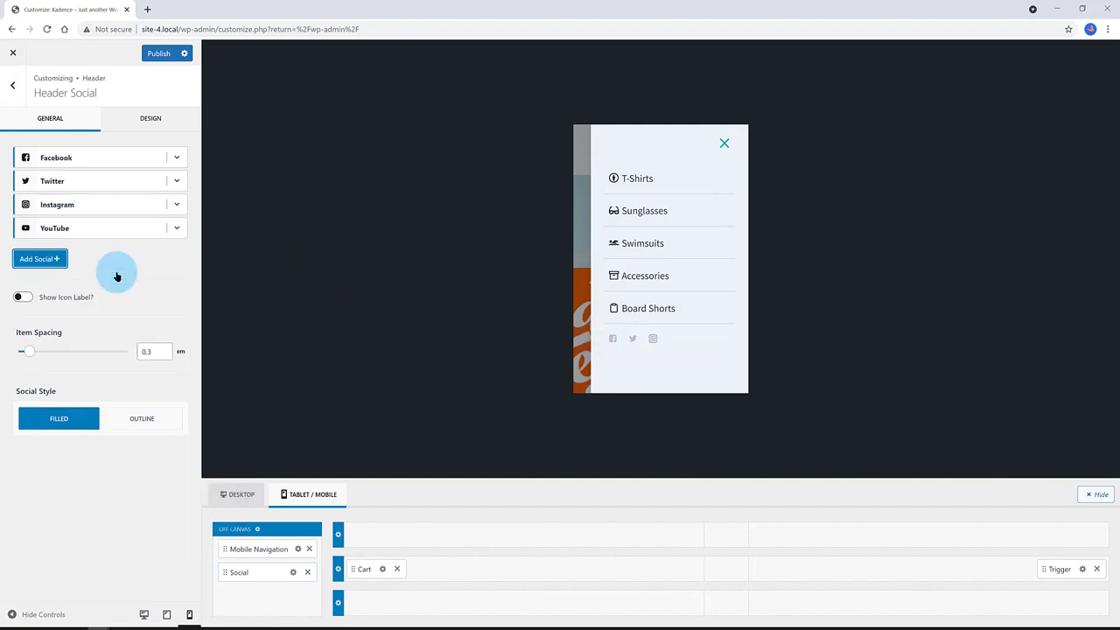
Switch the social icons to outline style at 1.22 em and publish the changes.
{"action": "left_click", "coordinate": [160, 350]}
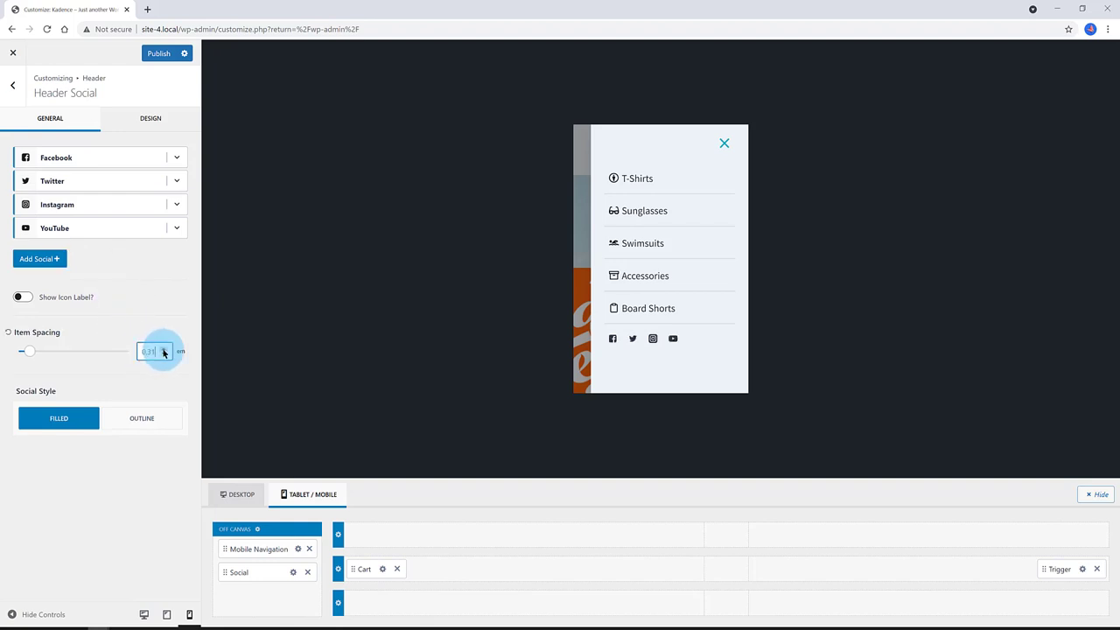
{"action": "left_click", "coordinate": [141, 419]}
{"action": "left_click", "coordinate": [151, 119]}
{"action": "left_click", "coordinate": [157, 166]}
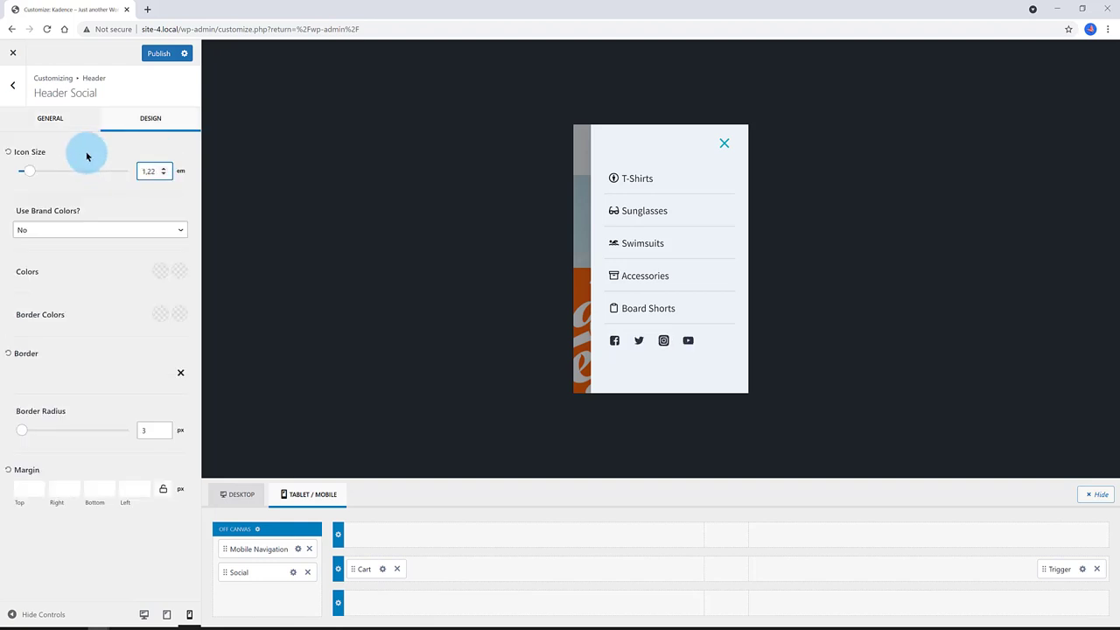
{"action": "left_click", "coordinate": [50, 119]}
{"action": "left_click", "coordinate": [158, 53]}
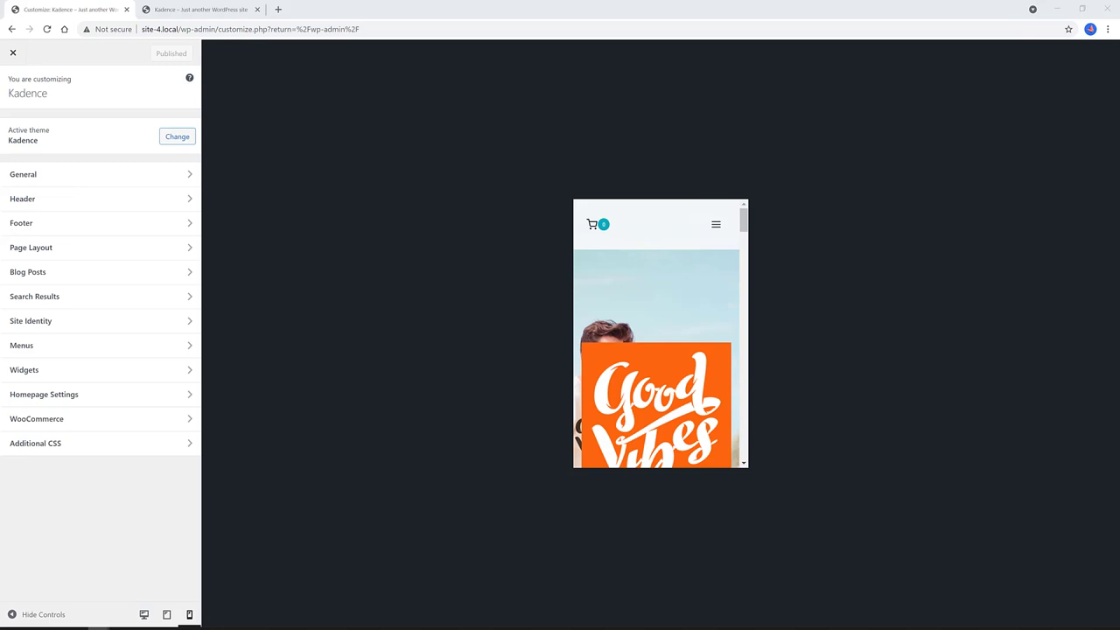
Give the mobile menu trigger the label 'MENU'.
{"action": "left_click", "coordinate": [697, 225]}
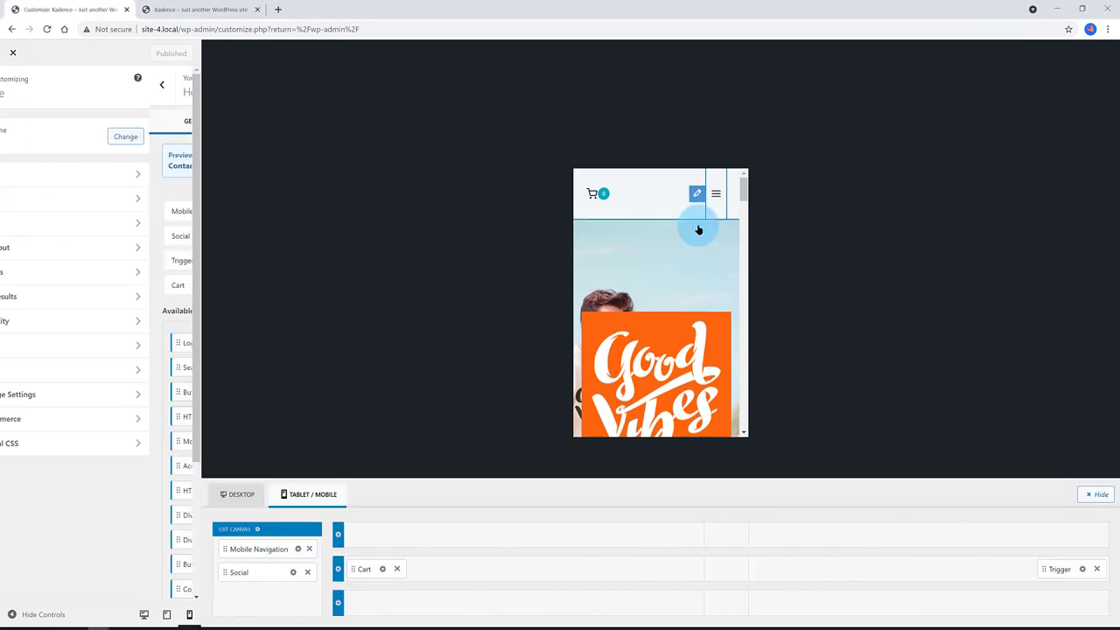
{"action": "left_click", "coordinate": [42, 164]}
{"action": "left_click", "coordinate": [35, 170]}
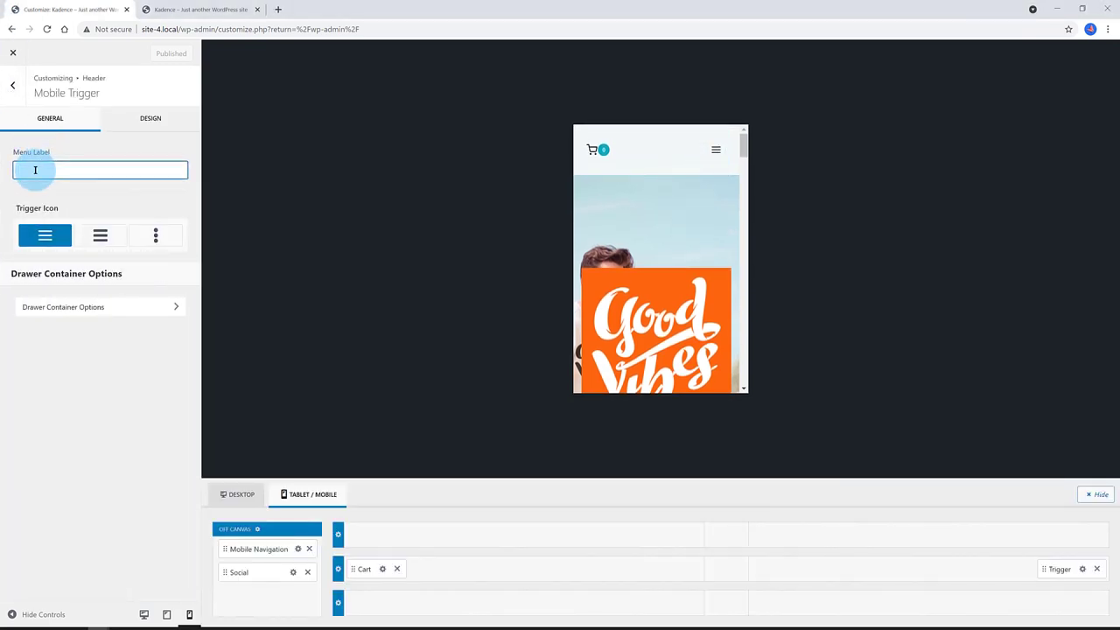
{"action": "type", "text": "MENU"}
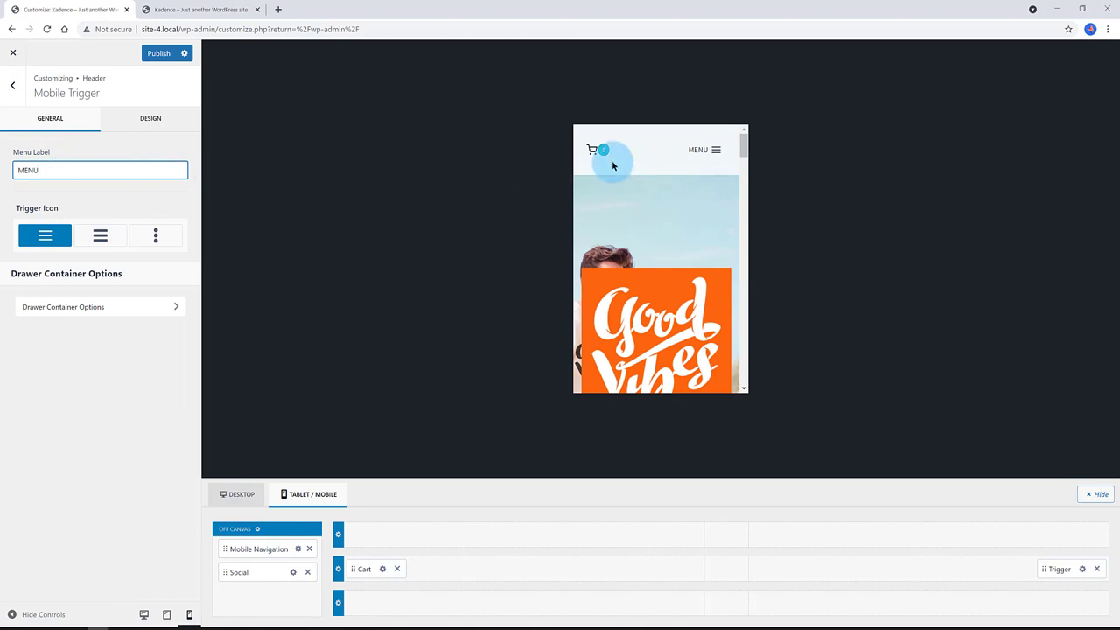
Enlarge the menu trigger icon to 30 px and publish.
{"action": "left_click", "coordinate": [157, 120]}
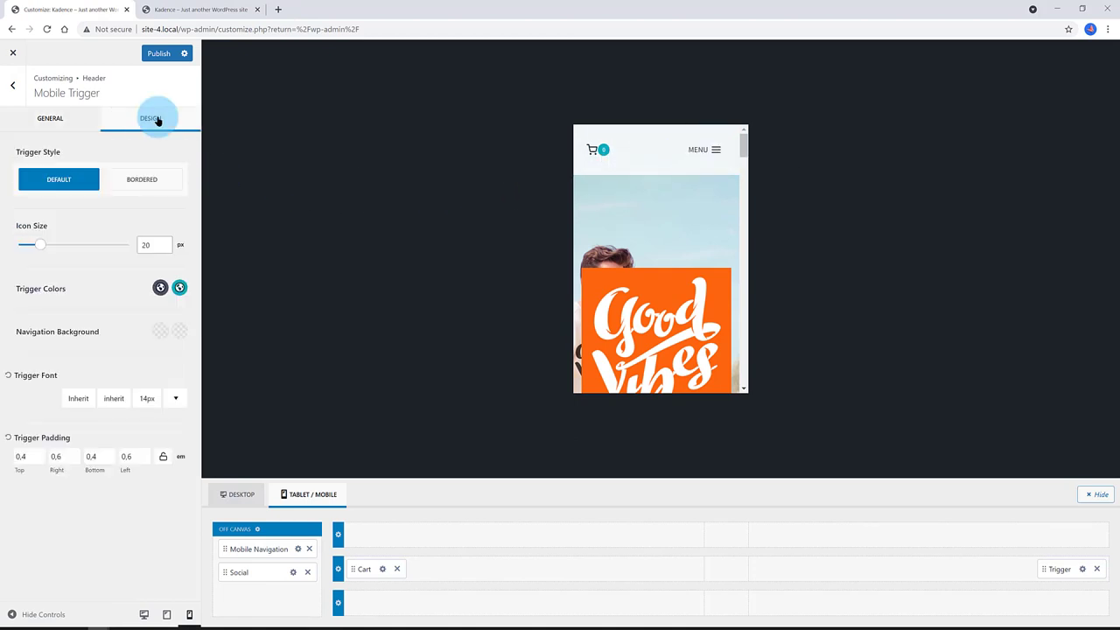
{"action": "double_click", "coordinate": [147, 245]}
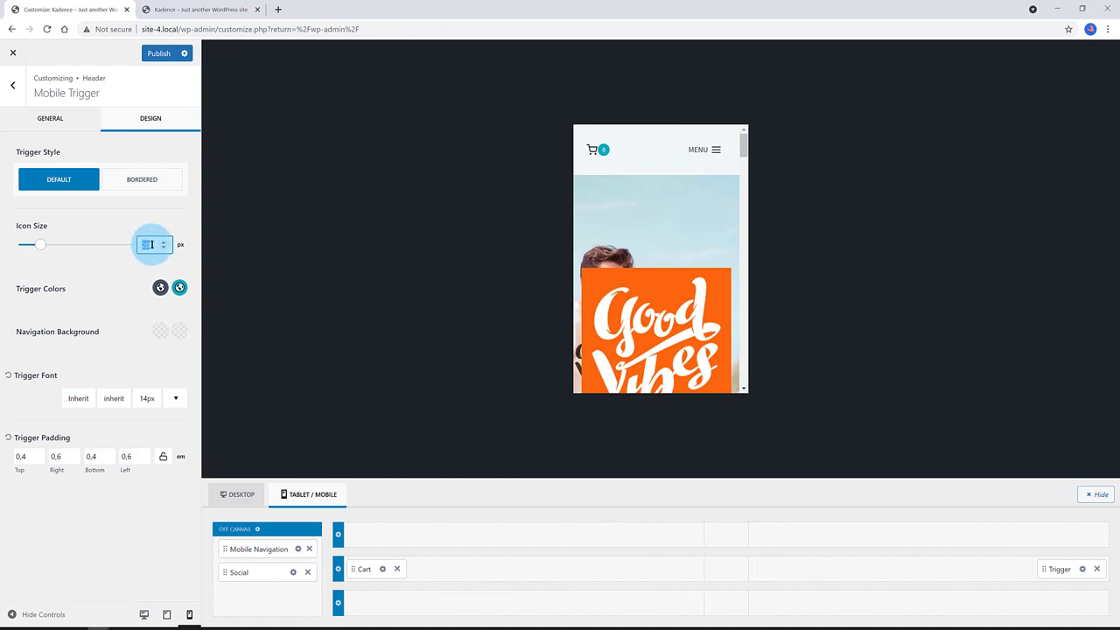
{"action": "type", "text": "30"}
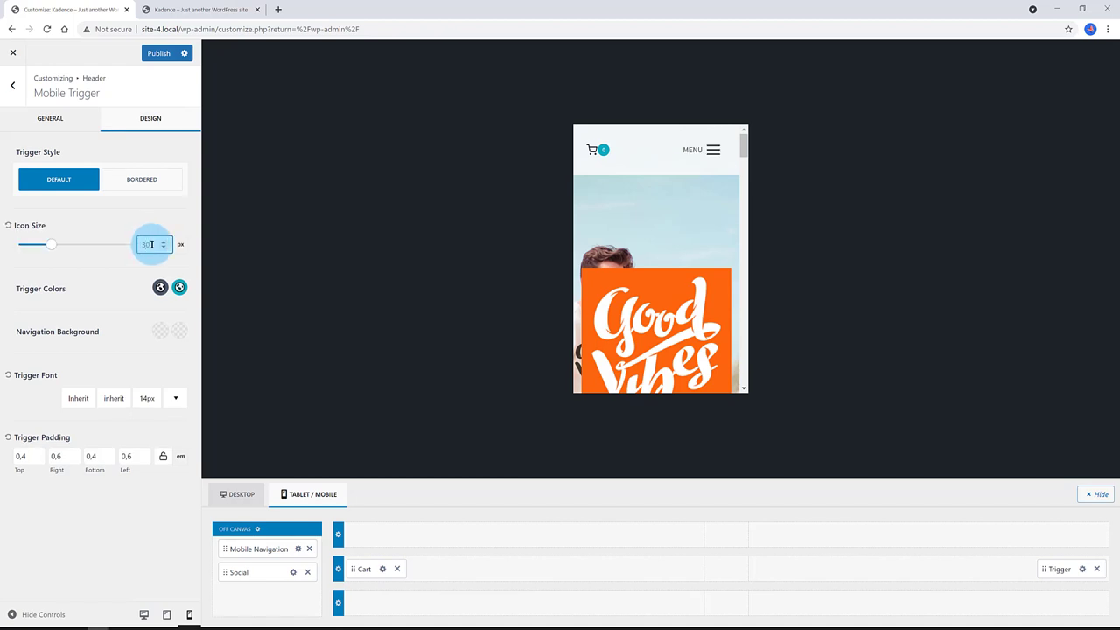
{"action": "left_click", "coordinate": [160, 53]}
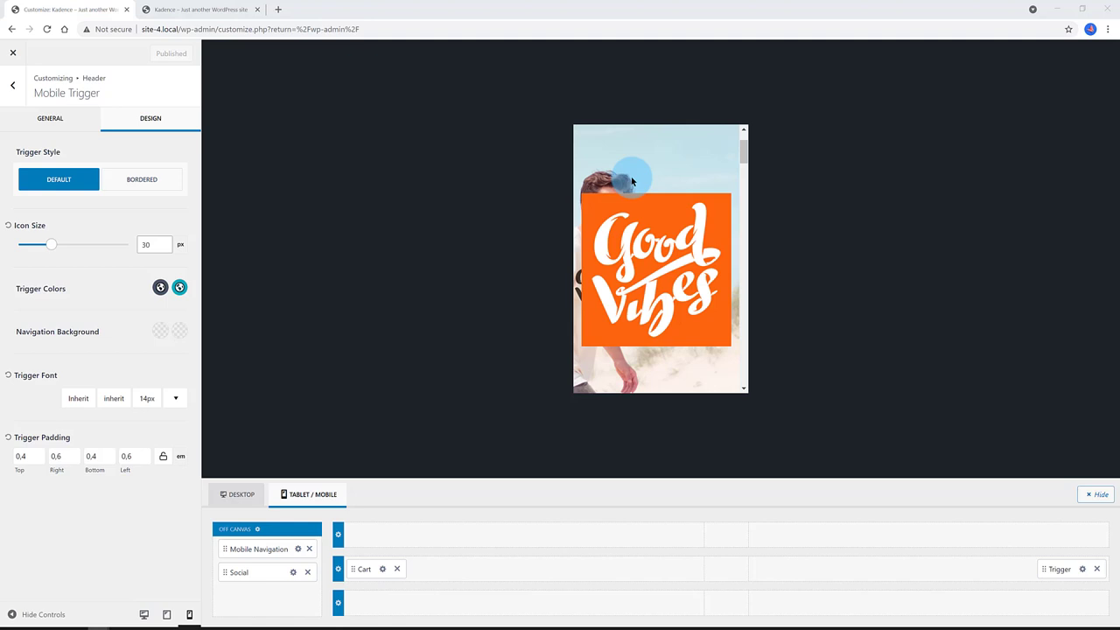
Open and close the mobile menu in the preview, then scroll the preview.
{"action": "left_click", "coordinate": [714, 151]}
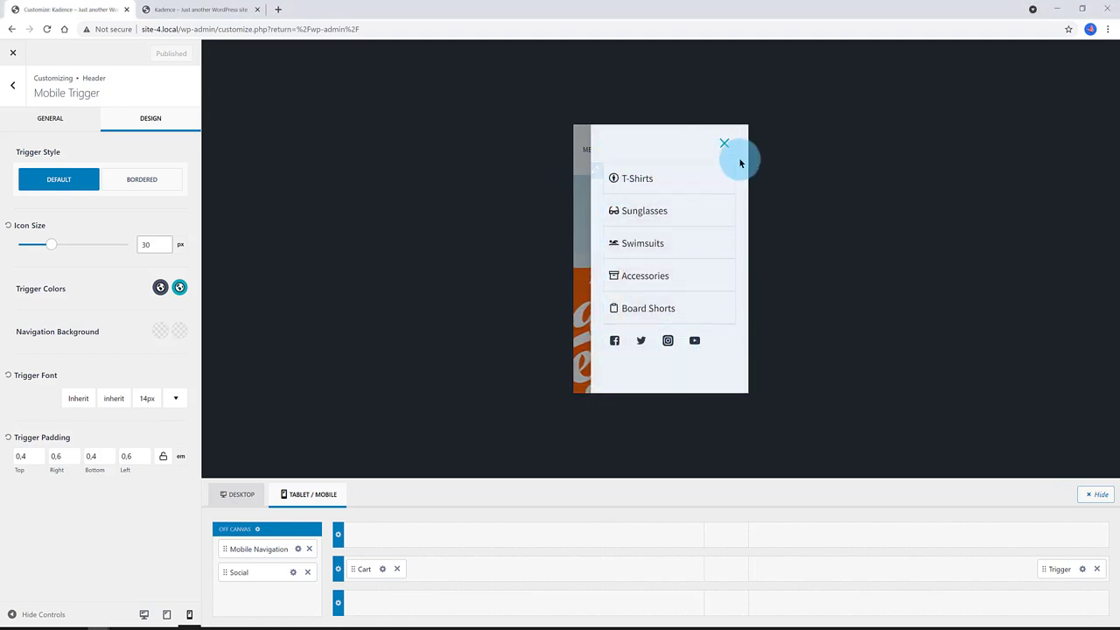
{"action": "left_click", "coordinate": [725, 143]}
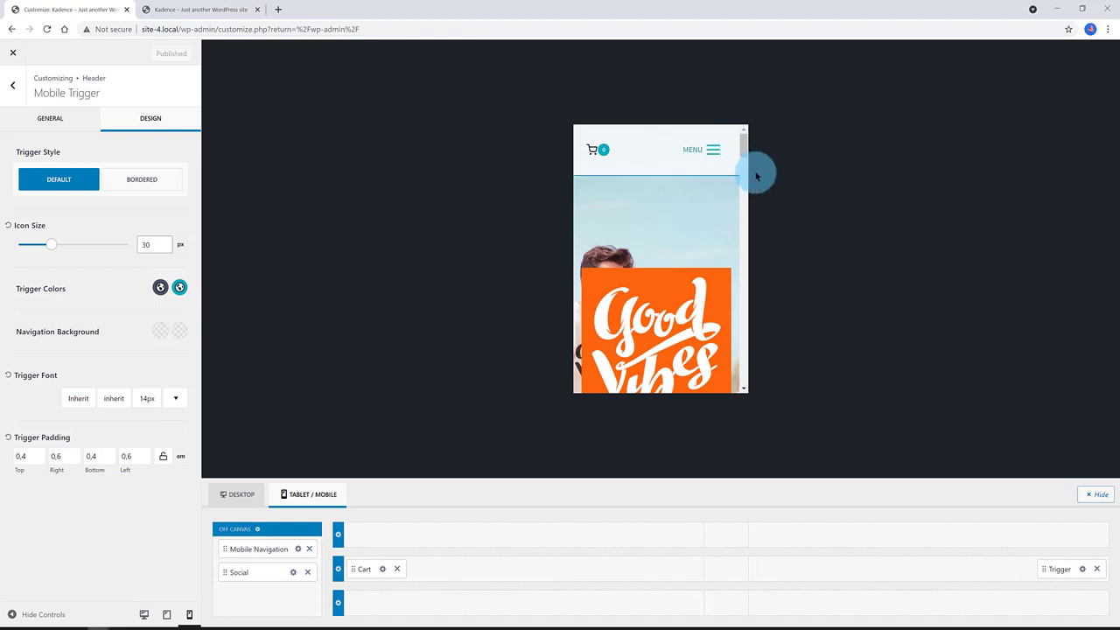
{"action": "scroll", "coordinate": [662, 245], "scroll_direction": "down", "scroll_amount": 5}
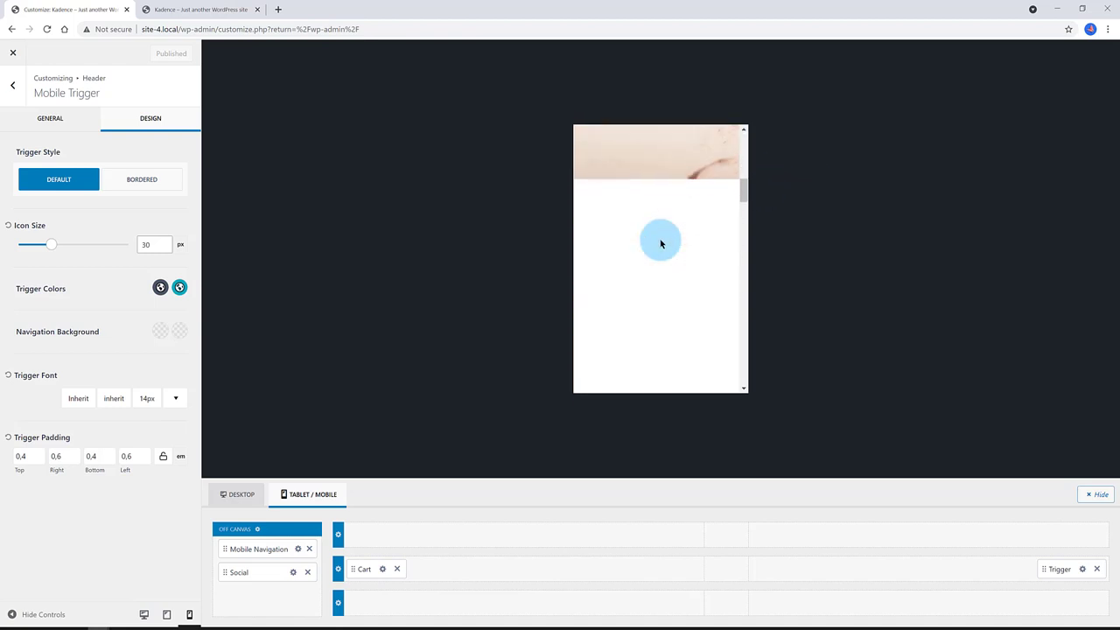
{"action": "scroll", "coordinate": [662, 241], "scroll_direction": "up", "scroll_amount": 3}
{"action": "scroll", "coordinate": [661, 239], "scroll_direction": "up", "scroll_amount": 3}
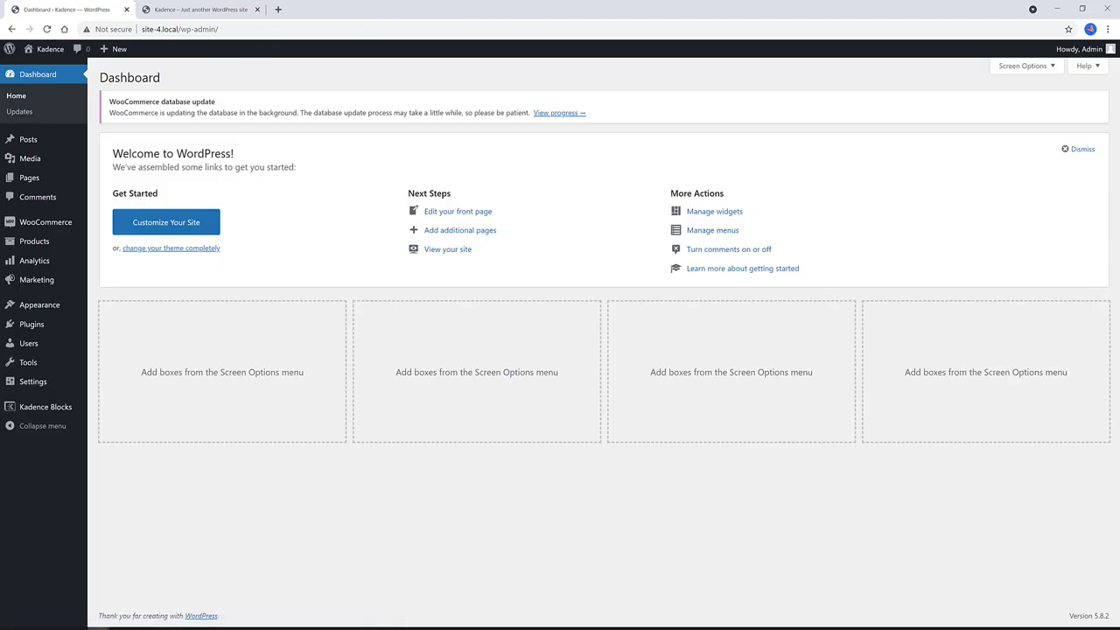
From Appearance > Elements, add a new element titled 'Mobile Nav Bar' and show its Element Settings.
{"action": "mouse_move", "coordinate": [35, 302]}
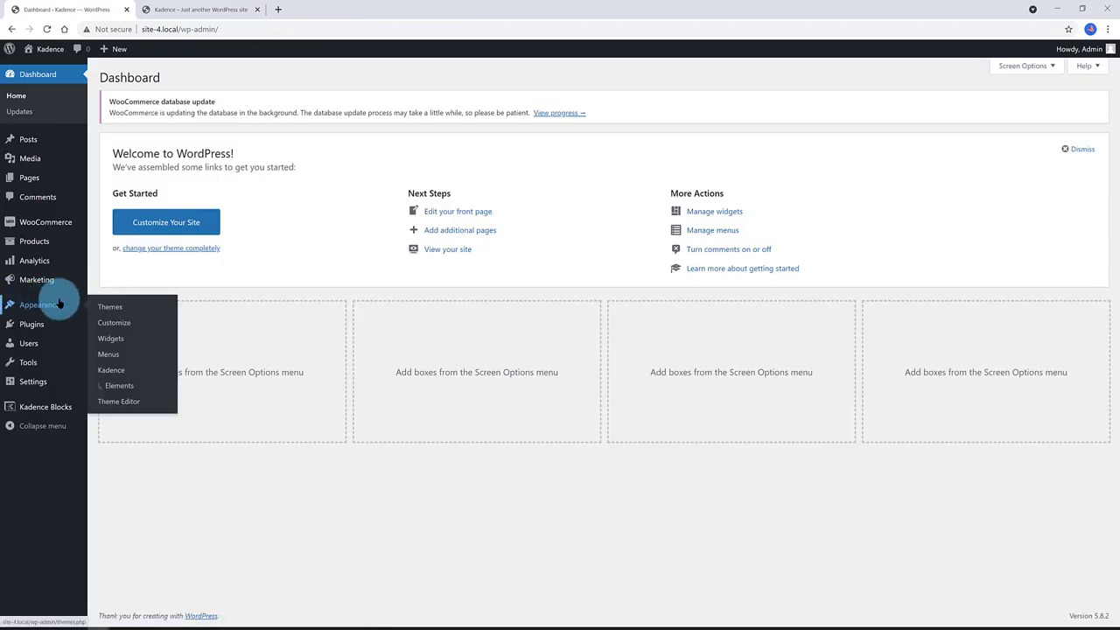
{"action": "left_click", "coordinate": [119, 385]}
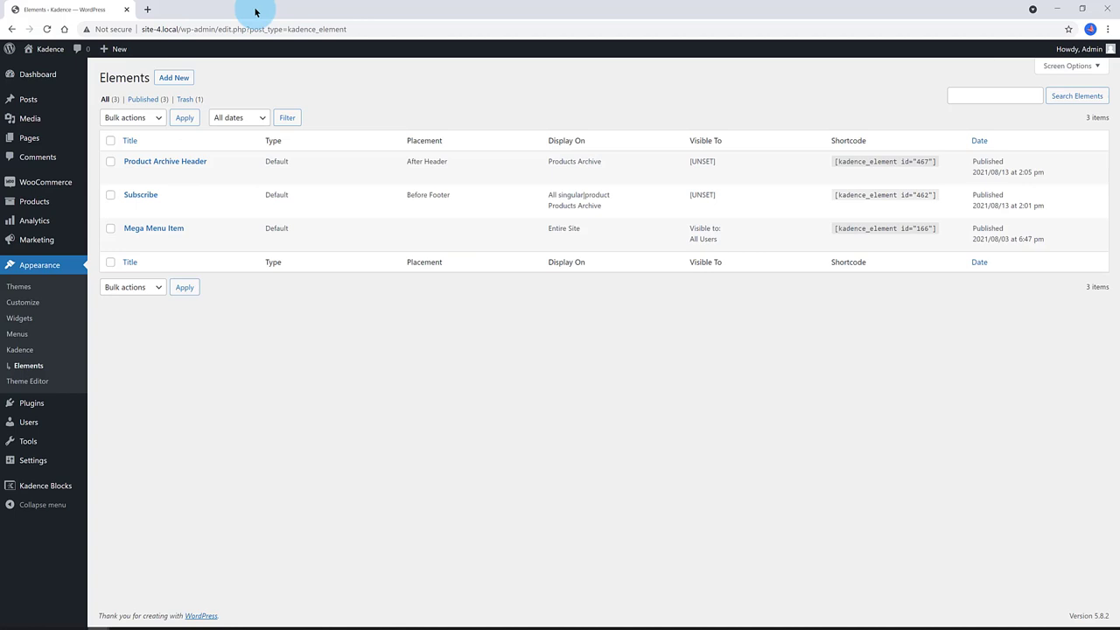
{"action": "left_click", "coordinate": [175, 80]}
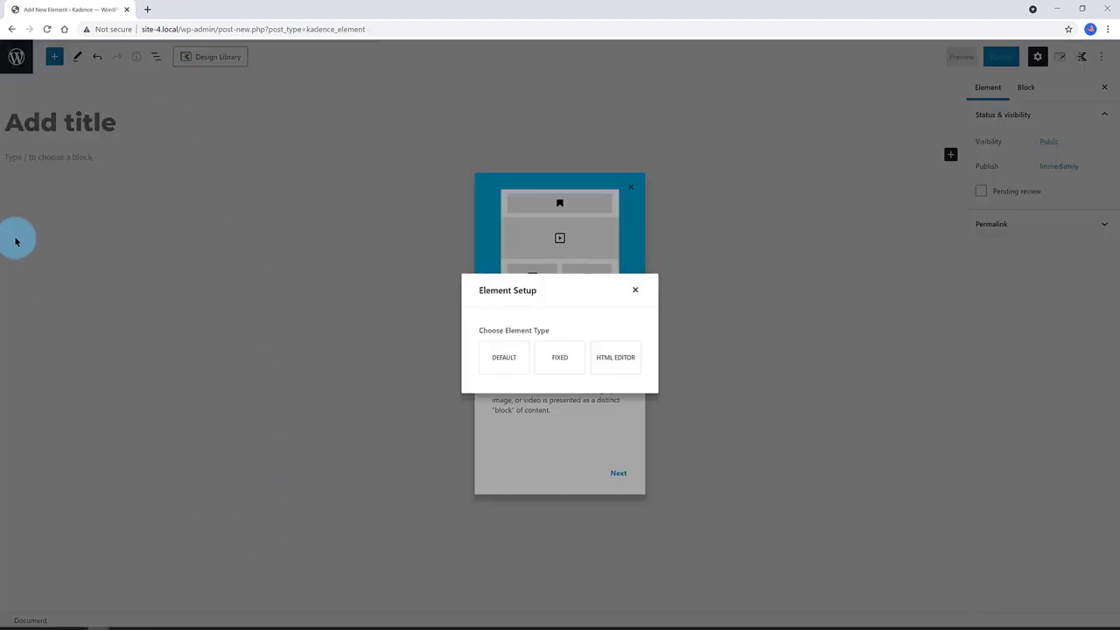
{"action": "left_click", "coordinate": [17, 237]}
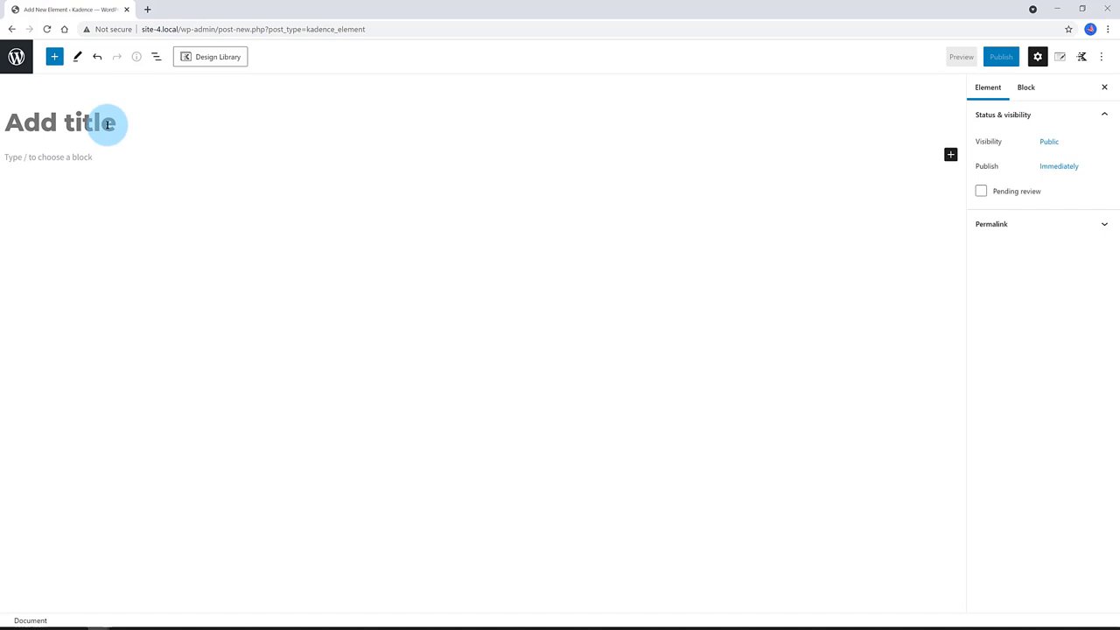
{"action": "left_click", "coordinate": [108, 124]}
{"action": "type", "text": "Mobile"}
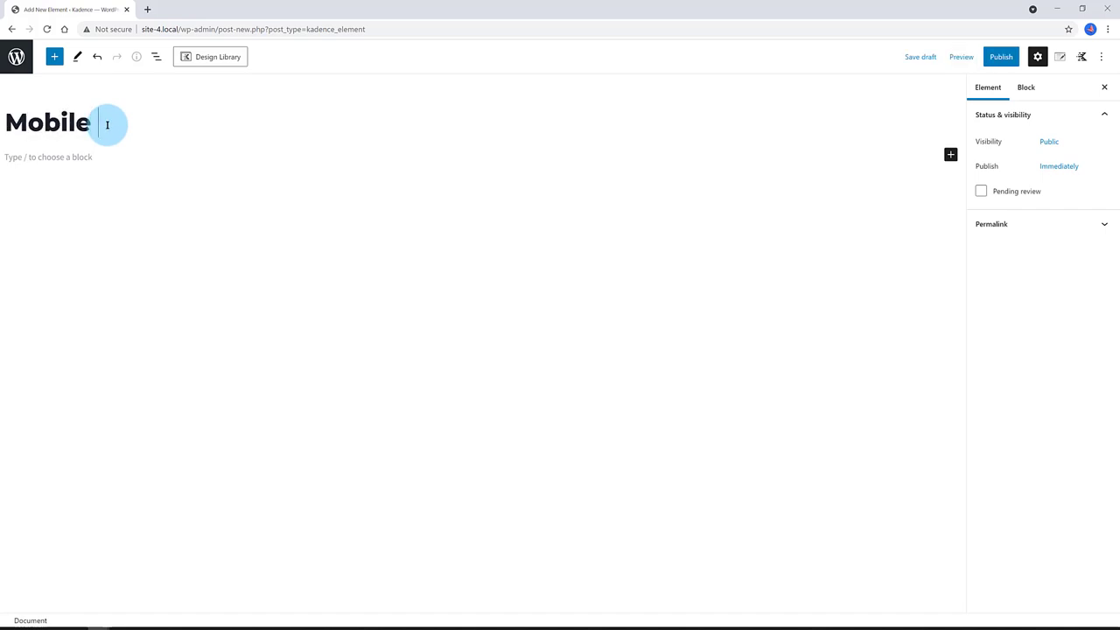
{"action": "type", "text": " Nav Bar"}
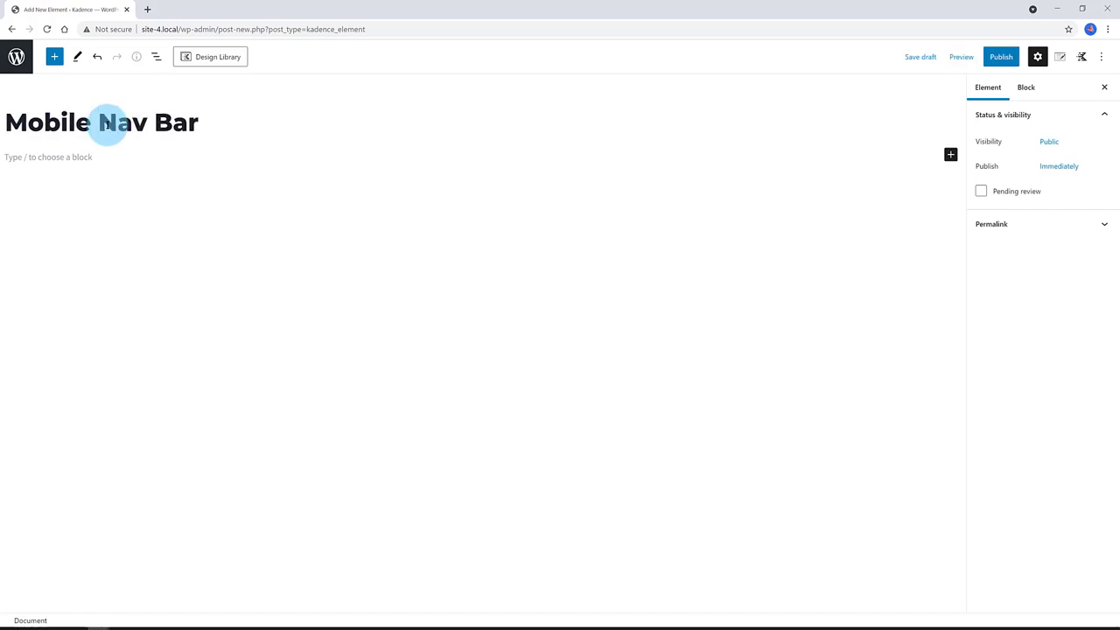
{"action": "left_click", "coordinate": [1061, 57]}
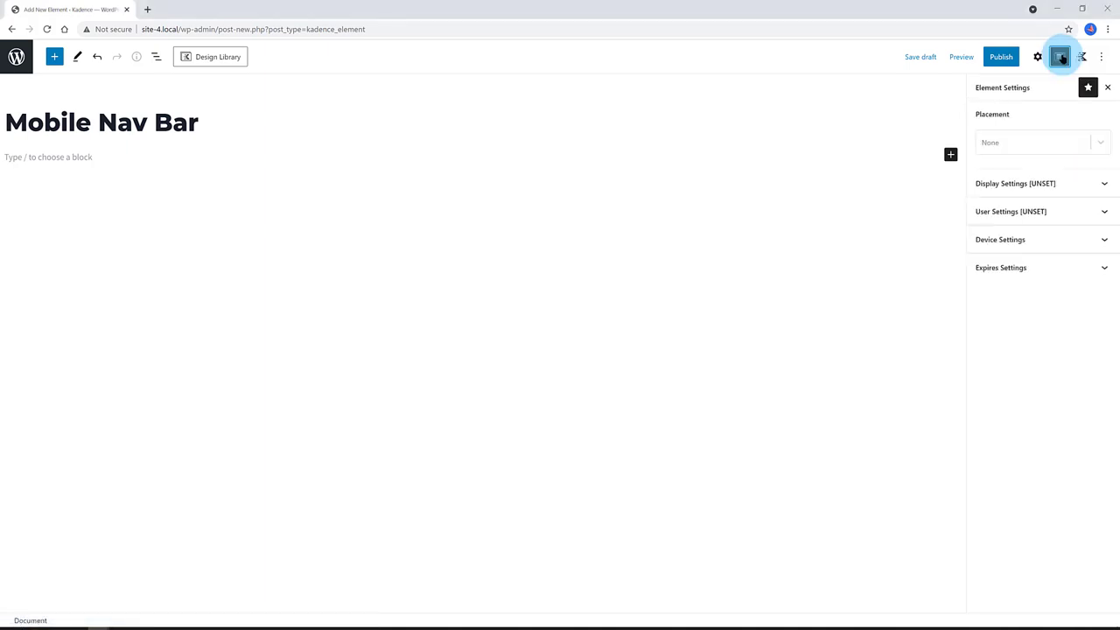
Place the element Fixed Bottom After Scroll with a 150 px scroll distance.
{"action": "left_click", "coordinate": [1048, 149]}
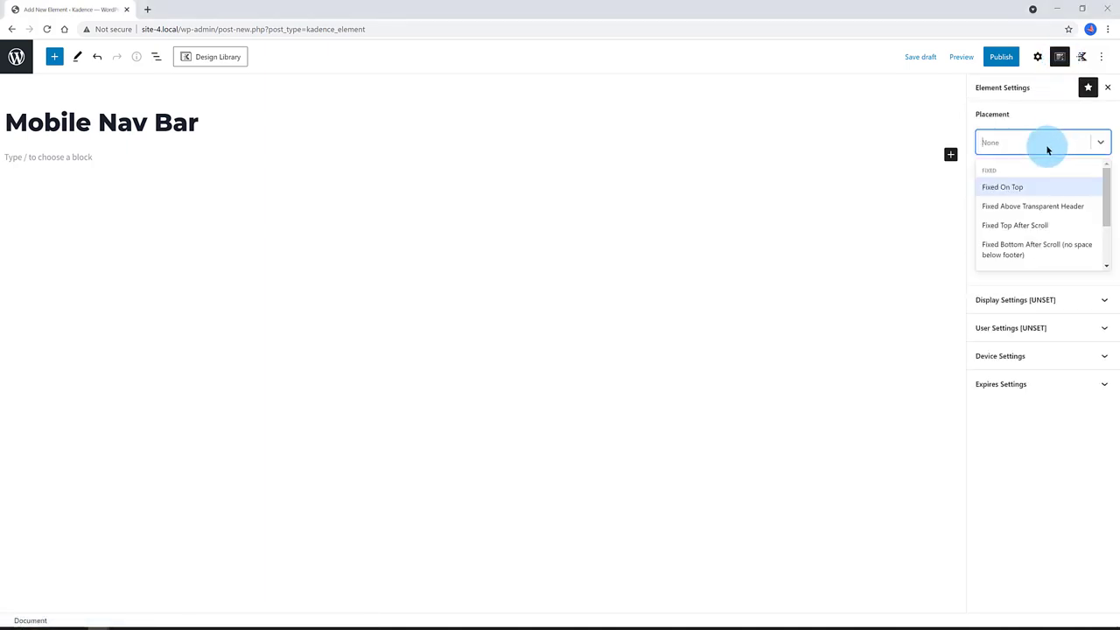
{"action": "left_click", "coordinate": [1040, 252]}
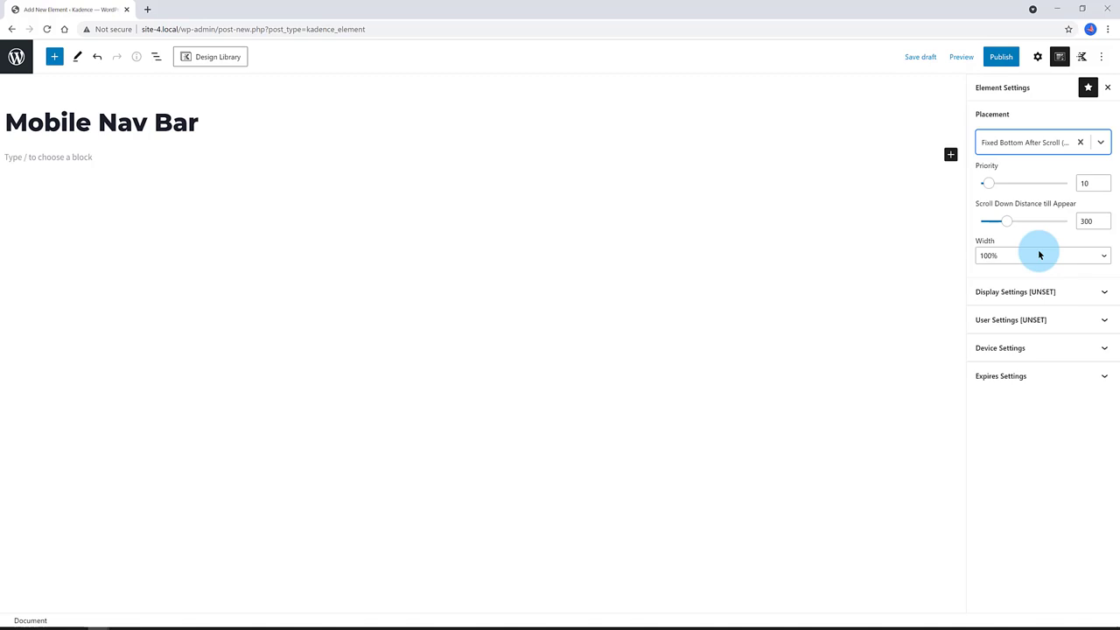
{"action": "double_click", "coordinate": [1082, 220]}
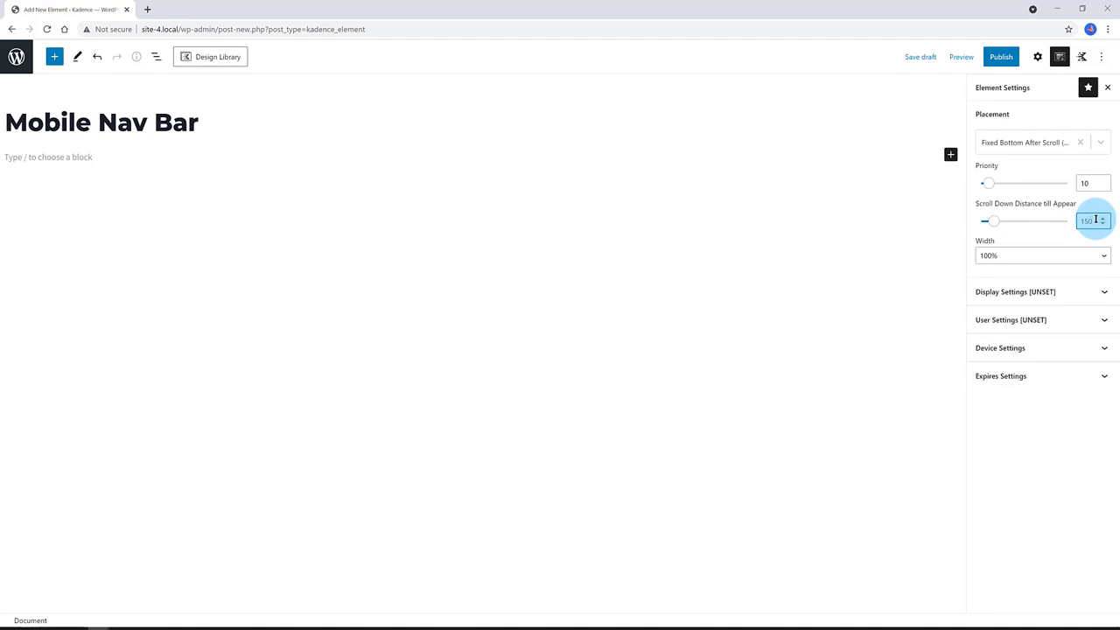
{"action": "left_click", "coordinate": [1096, 216]}
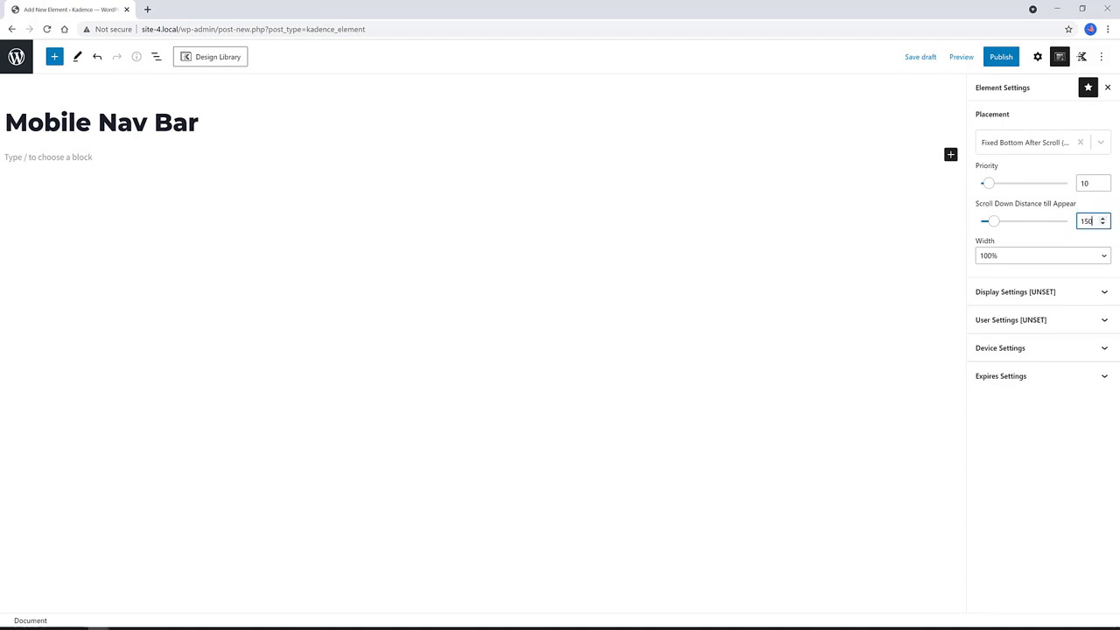
{"action": "left_click", "coordinate": [1026, 259]}
Make the element visible to All Users and shown only on Mobile devices.
{"action": "left_click", "coordinate": [1066, 294]}
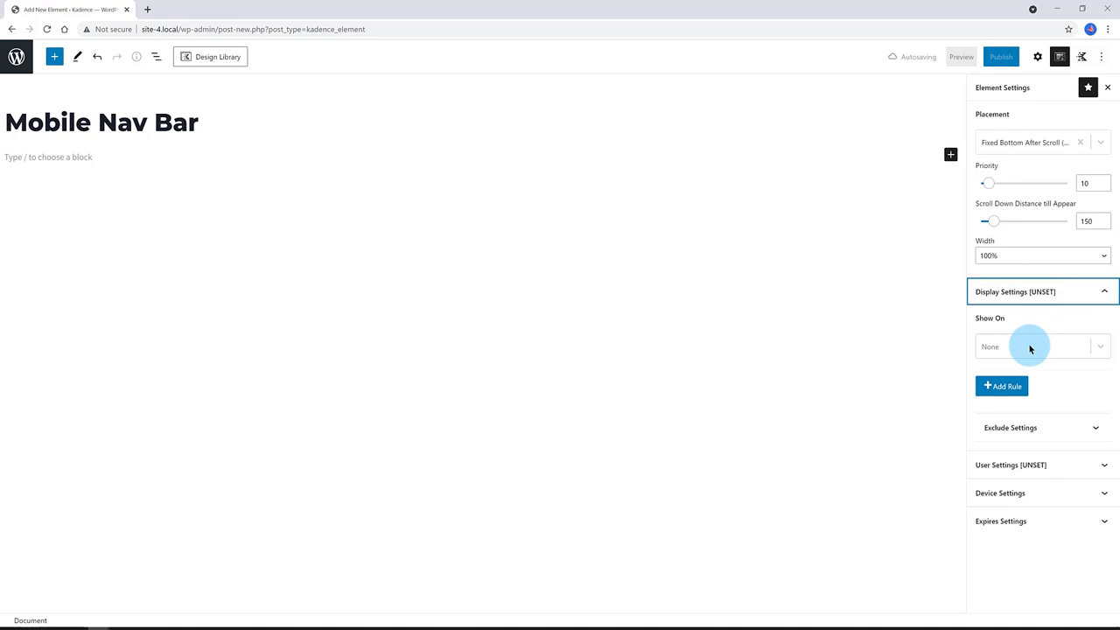
{"action": "left_click", "coordinate": [1030, 349]}
{"action": "left_click", "coordinate": [1106, 295]}
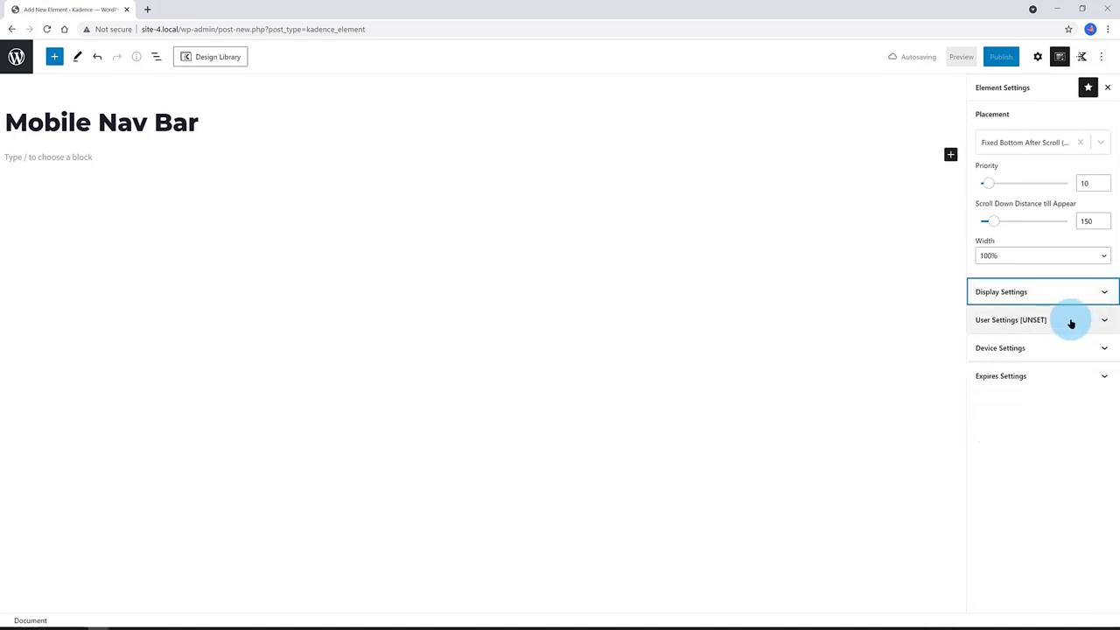
{"action": "left_click", "coordinate": [1071, 321]}
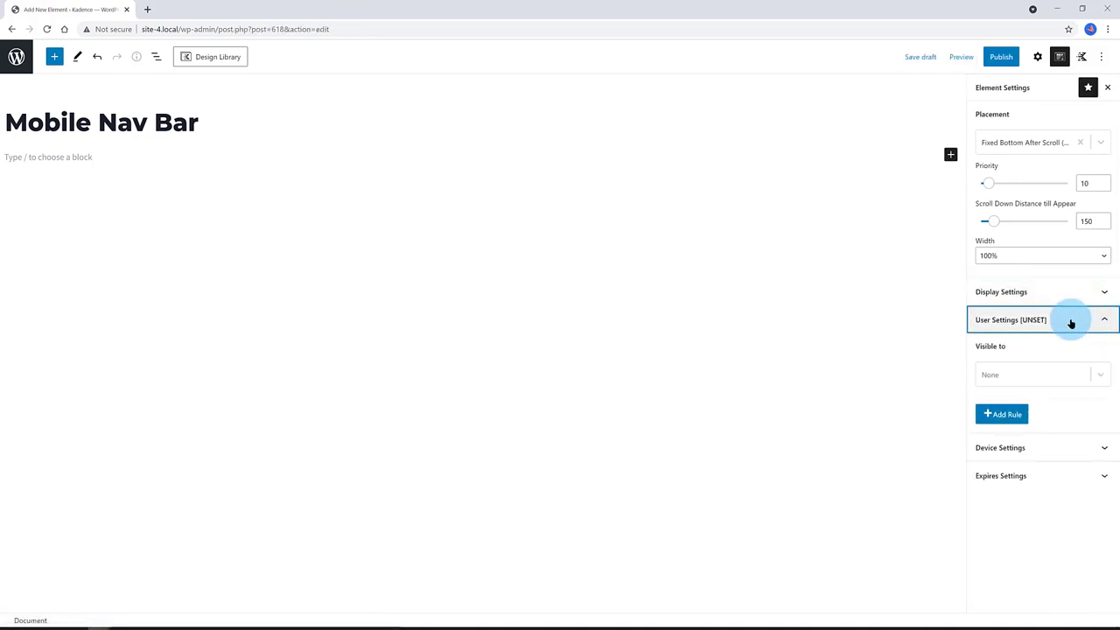
{"action": "left_click", "coordinate": [1016, 376]}
{"action": "left_click", "coordinate": [1003, 418]}
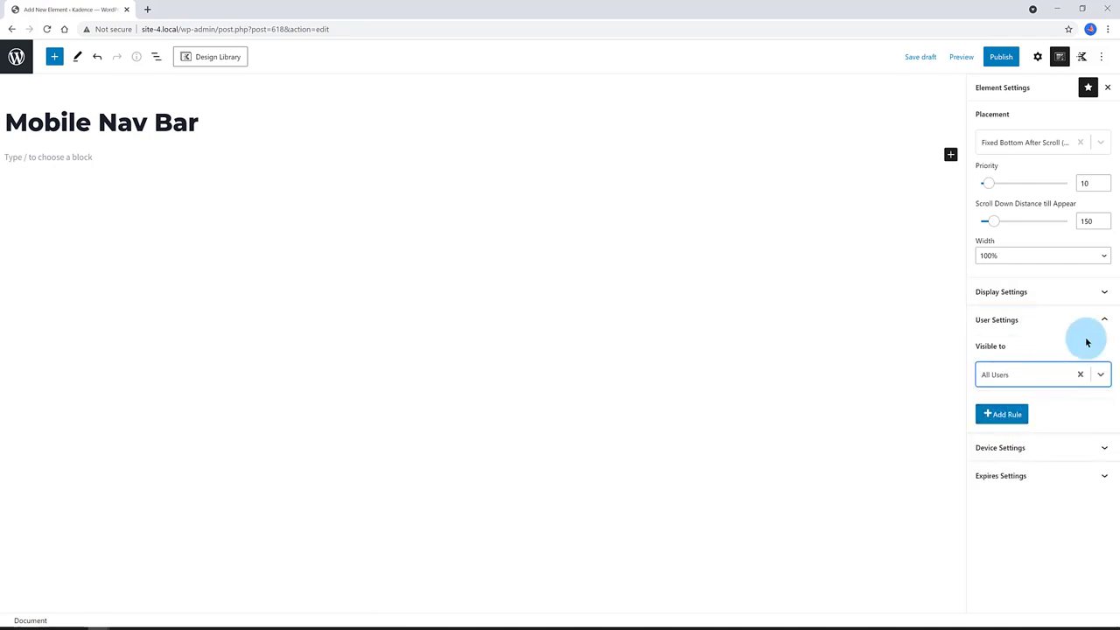
{"action": "left_click", "coordinate": [1104, 321]}
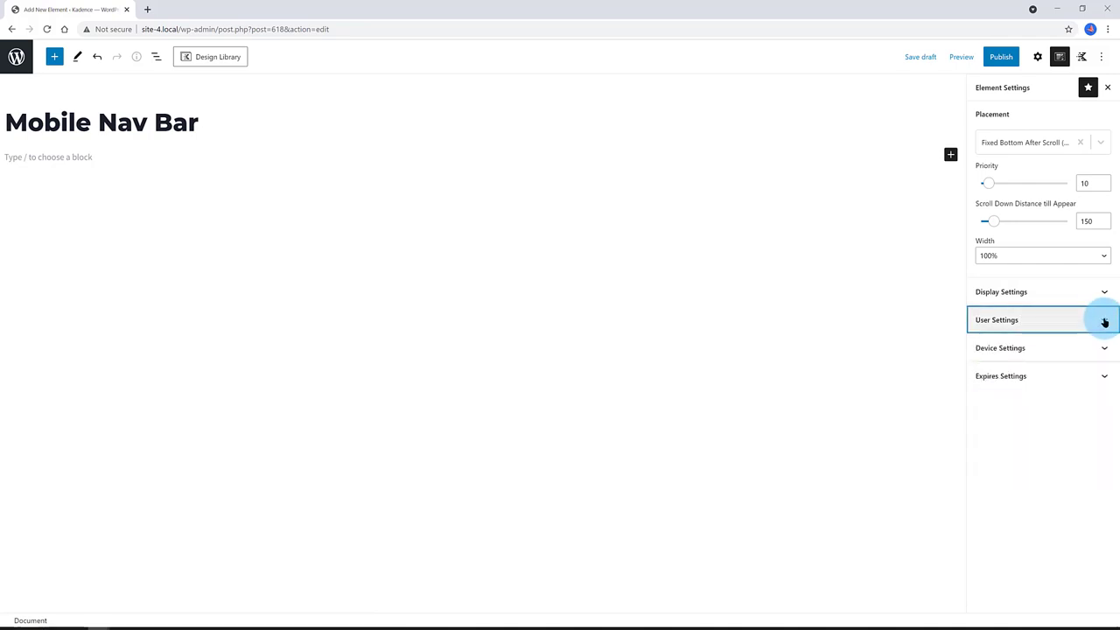
{"action": "left_click", "coordinate": [1070, 358]}
{"action": "left_click", "coordinate": [1009, 401]}
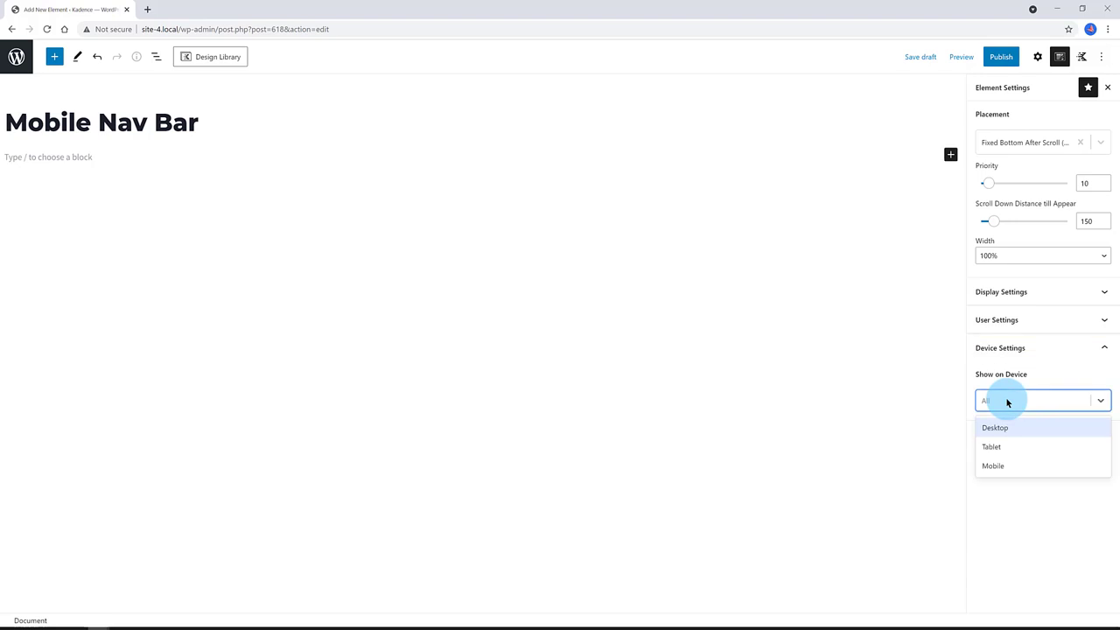
{"action": "left_click", "coordinate": [998, 468]}
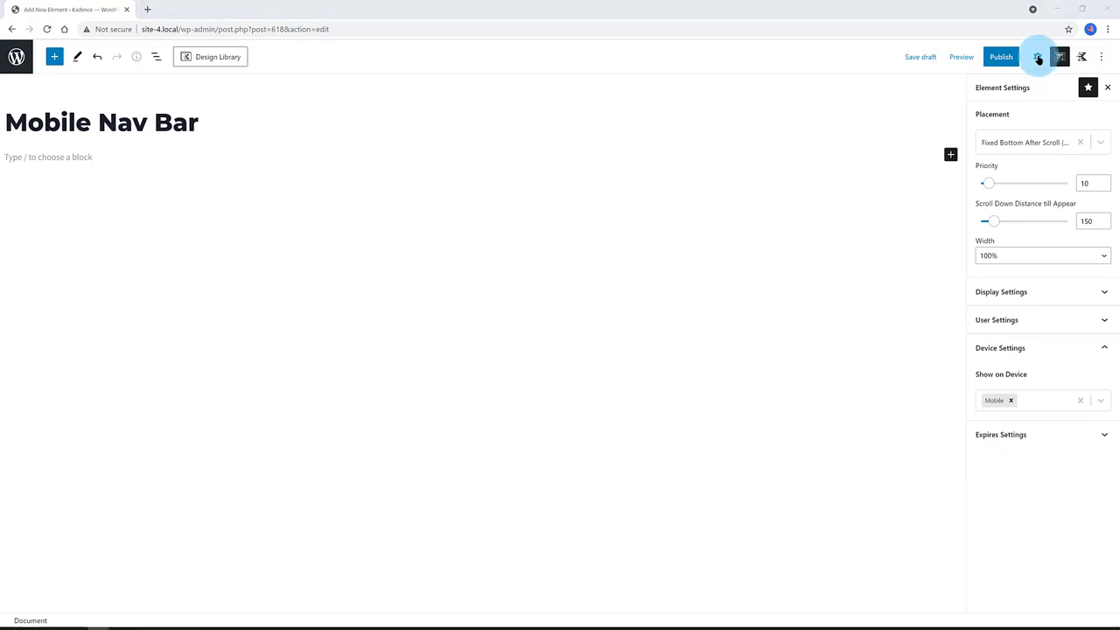
Insert a two-column Row Layout kept side by side on mobile, collapsing Right to Left.
{"action": "left_click", "coordinate": [1038, 57]}
{"action": "left_click", "coordinate": [951, 155]}
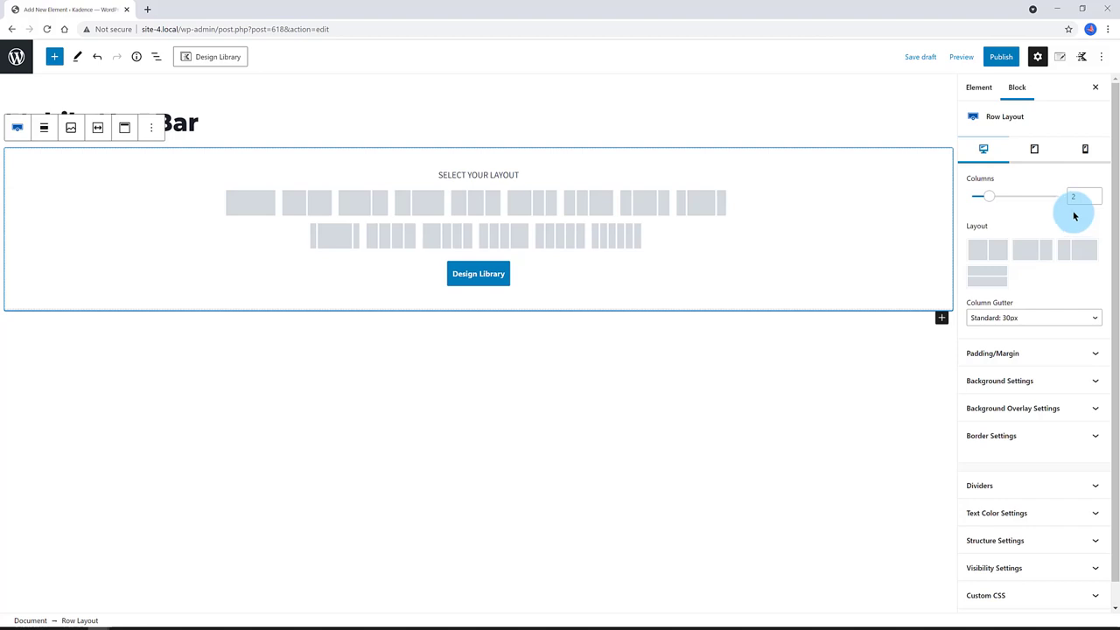
{"action": "left_click", "coordinate": [1087, 149]}
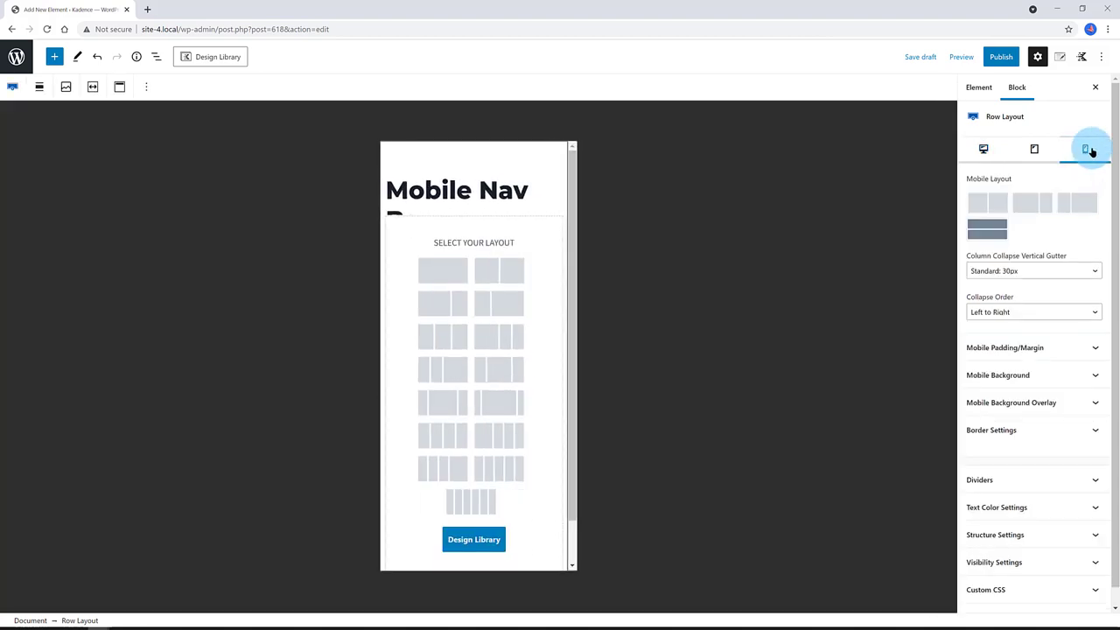
{"action": "left_click", "coordinate": [504, 271]}
{"action": "left_click", "coordinate": [988, 203]}
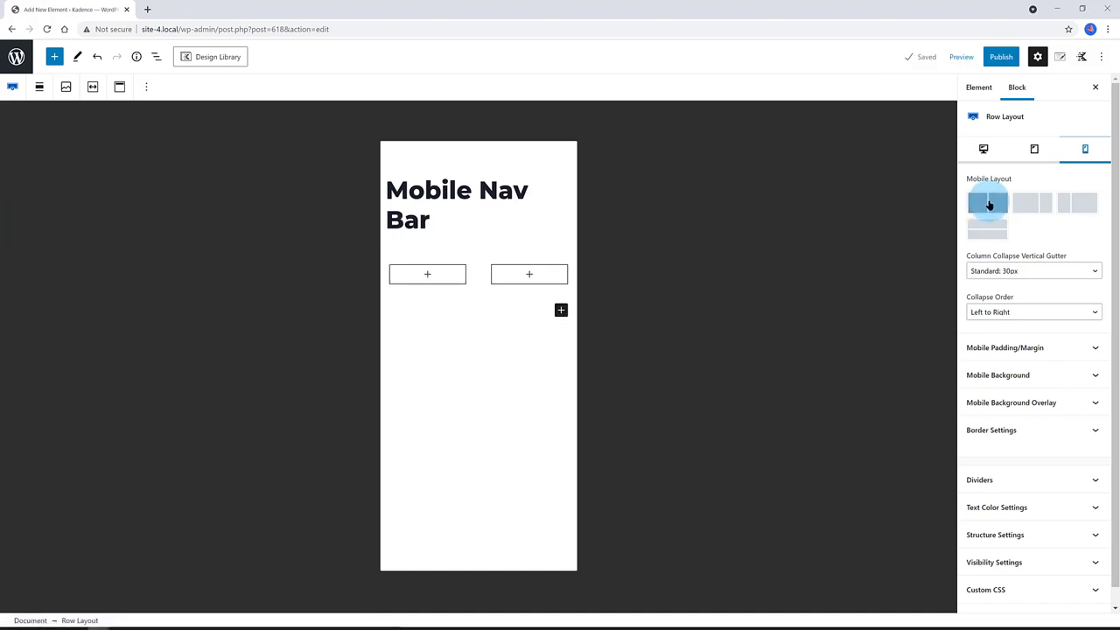
{"action": "left_click", "coordinate": [1010, 314]}
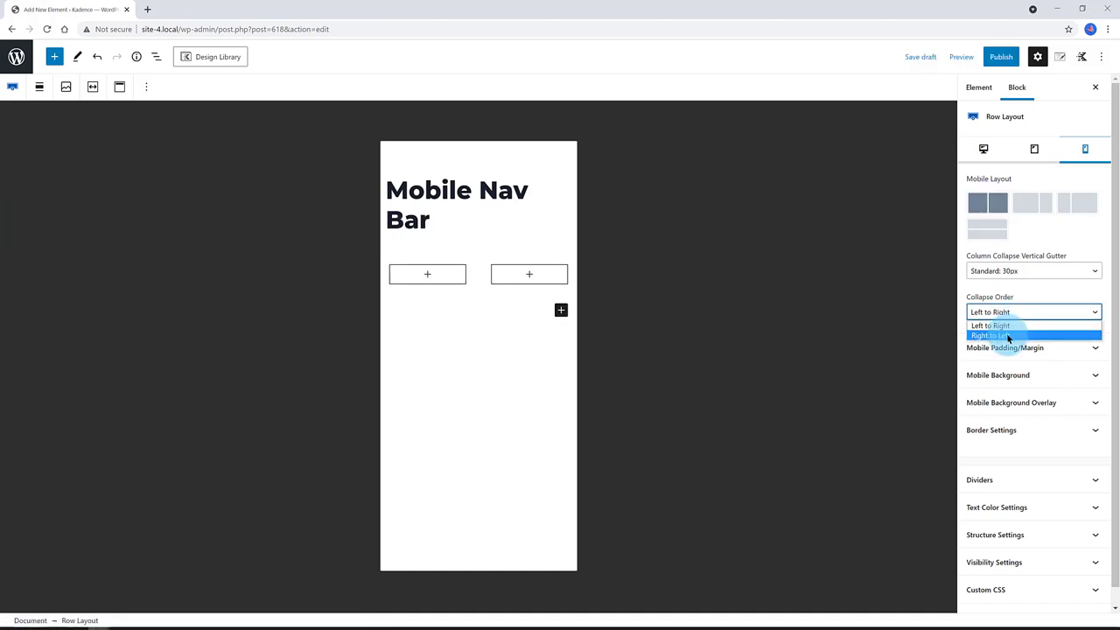
{"action": "left_click", "coordinate": [1009, 336]}
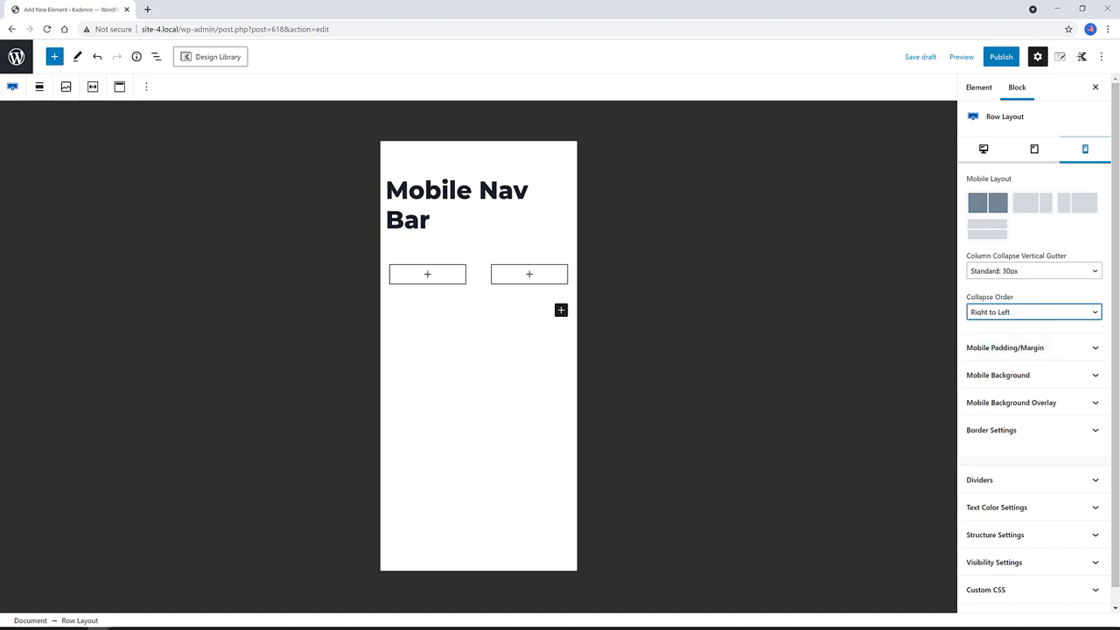
Turn on a custom light mobile background colour for the row.
{"action": "left_click", "coordinate": [1012, 350]}
{"action": "left_click", "coordinate": [1050, 357]}
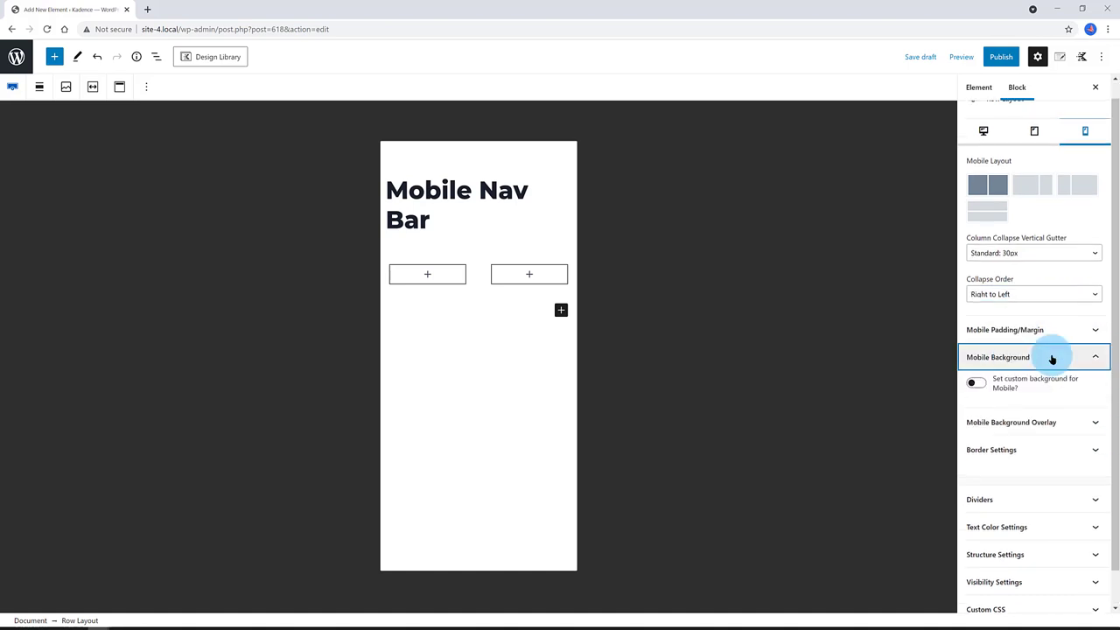
{"action": "left_click", "coordinate": [975, 385]}
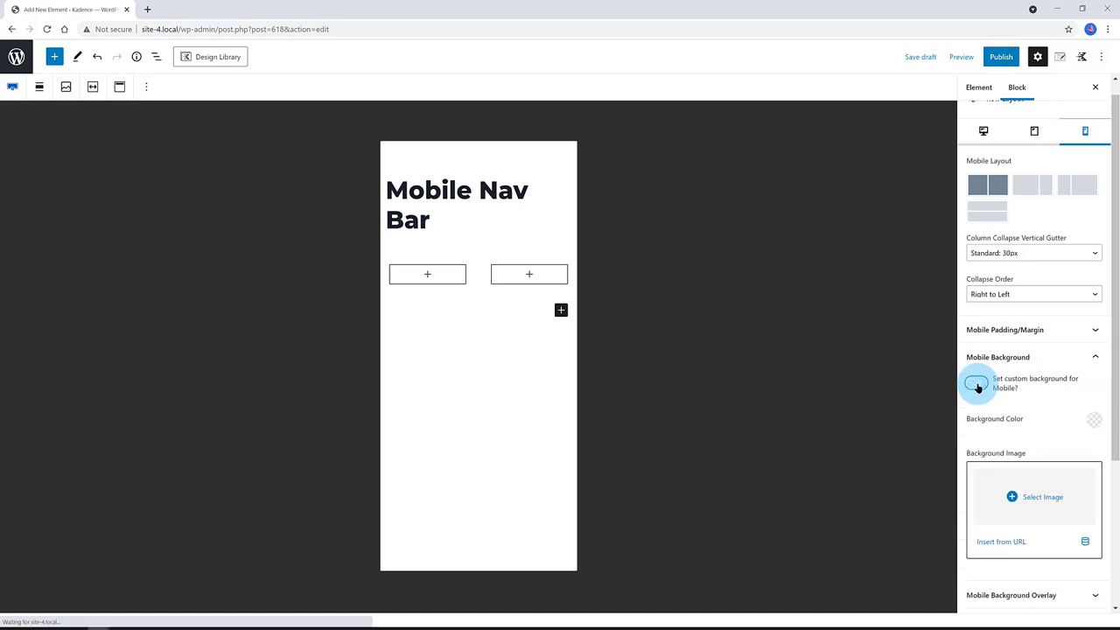
{"action": "left_click", "coordinate": [1093, 420]}
{"action": "left_click", "coordinate": [1064, 426]}
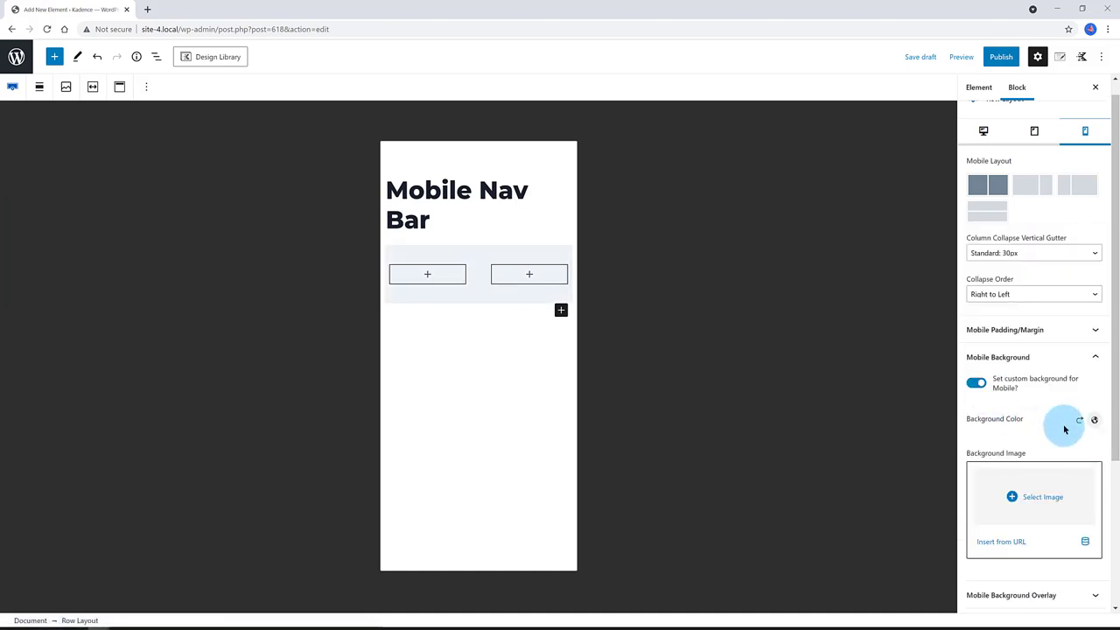
{"action": "left_click", "coordinate": [1094, 359]}
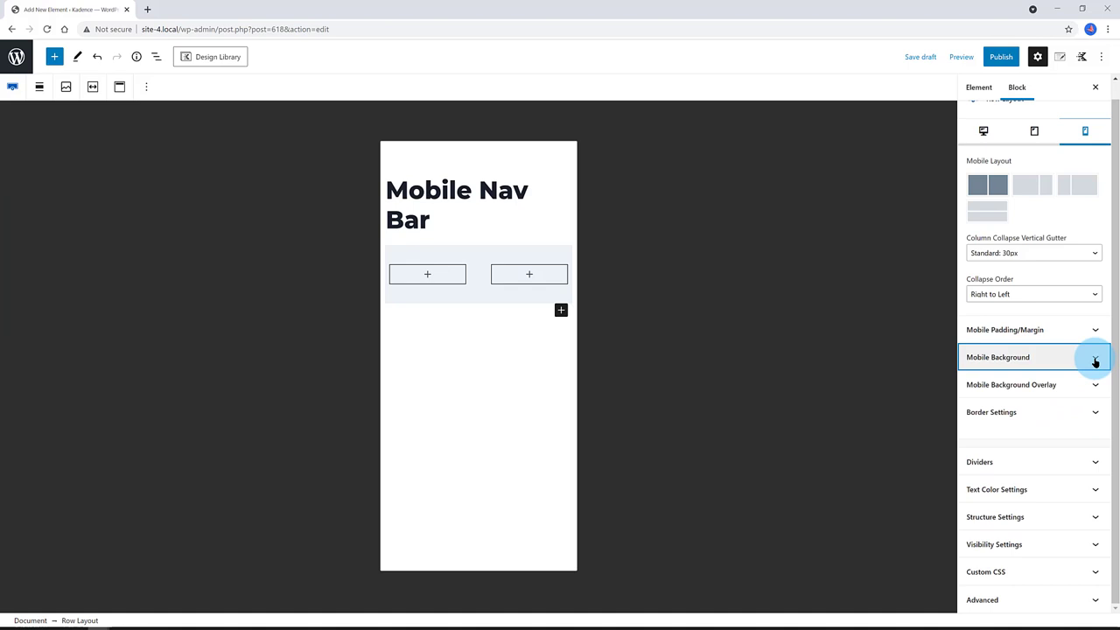
Make the row a footer tag with 60 minimum height and 100% inner column height.
{"action": "left_click", "coordinate": [1055, 518]}
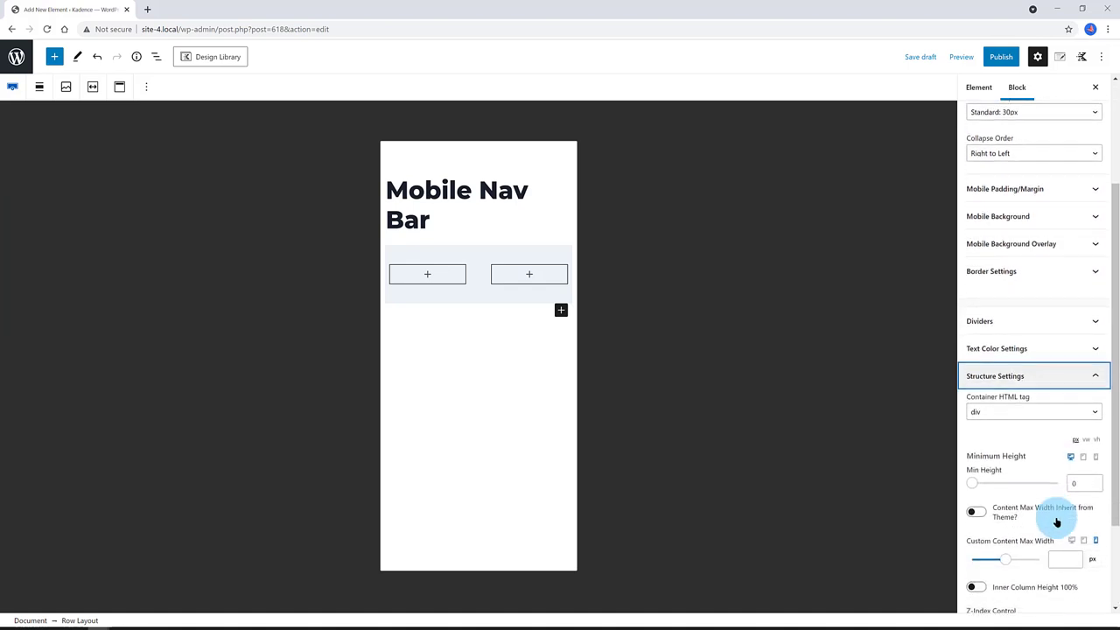
{"action": "left_click", "coordinate": [1036, 412]}
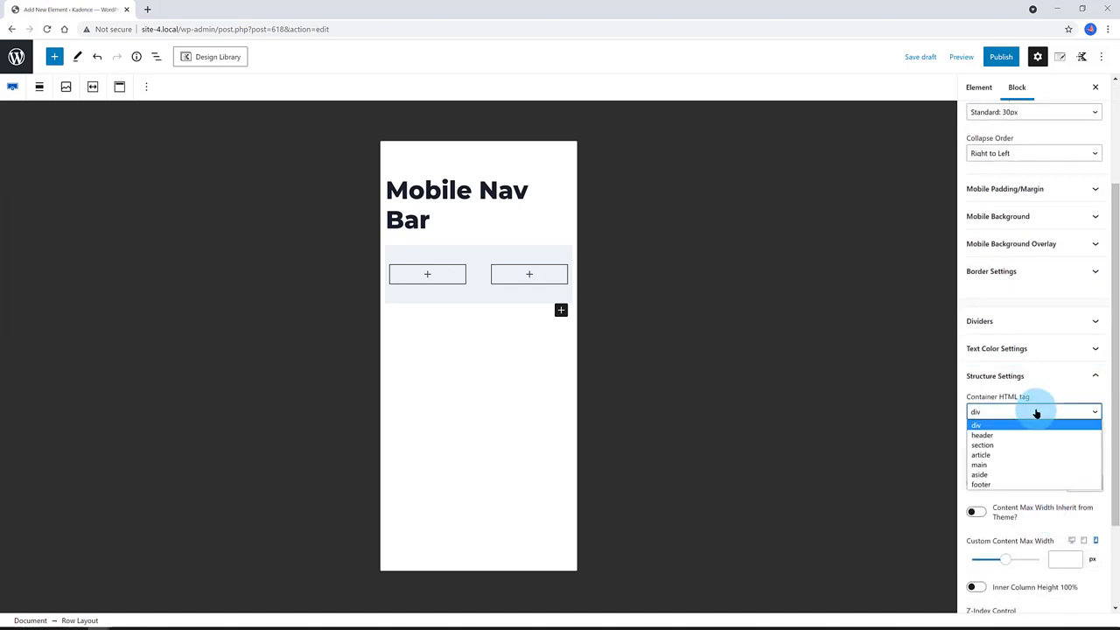
{"action": "left_click", "coordinate": [1002, 486]}
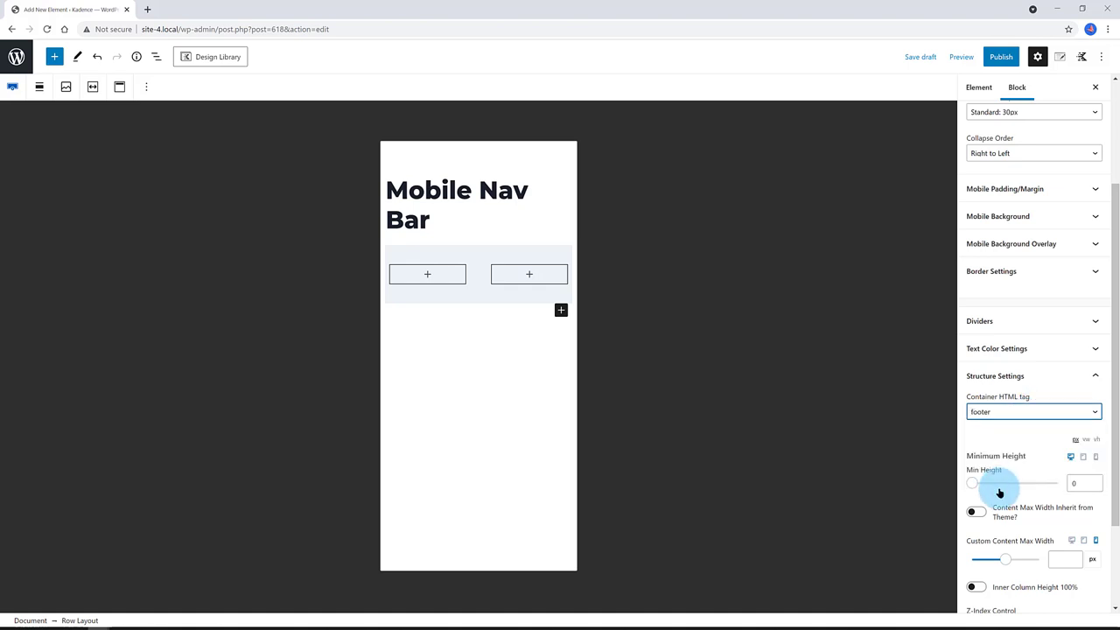
{"action": "double_click", "coordinate": [1083, 480]}
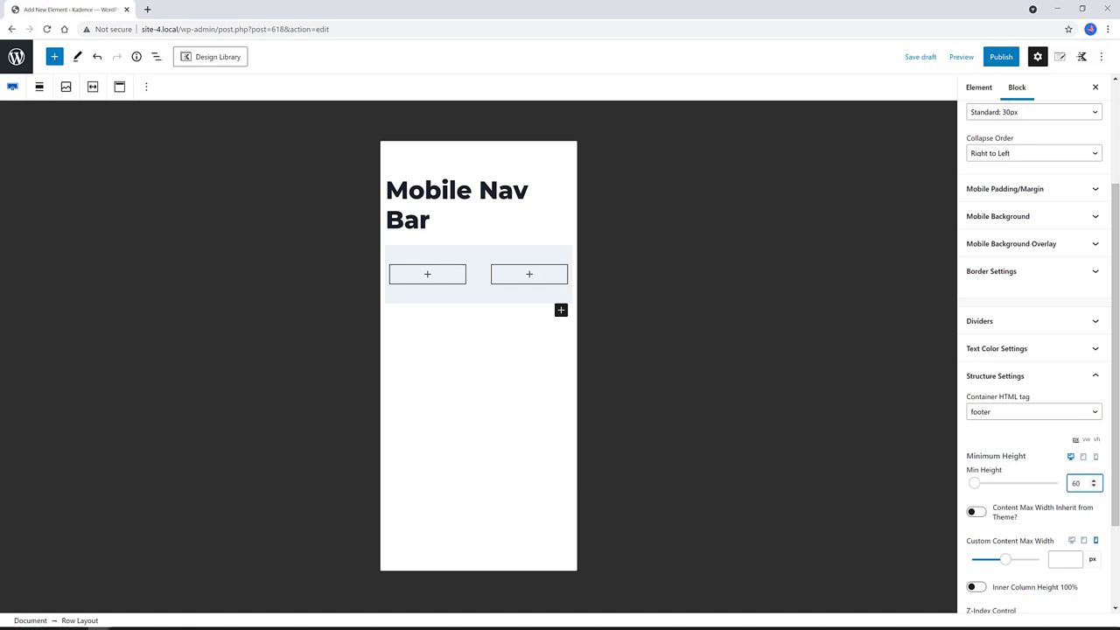
{"action": "key", "text": "alt+Tab"}
{"action": "scroll", "coordinate": [1003, 435], "scroll_direction": "down", "scroll_amount": 1}
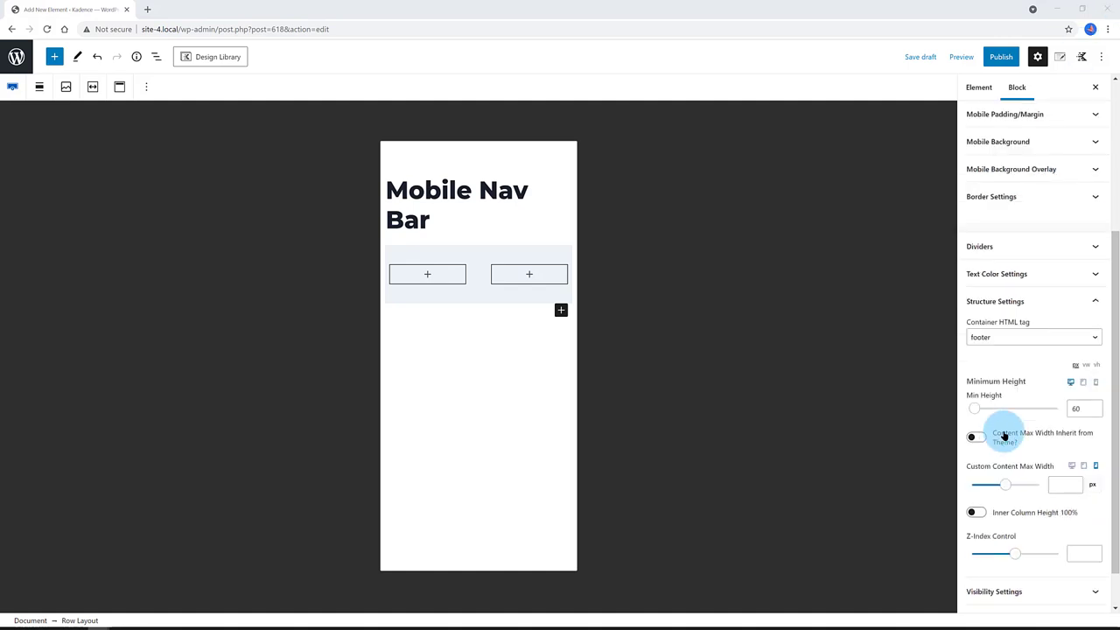
{"action": "left_click", "coordinate": [977, 512]}
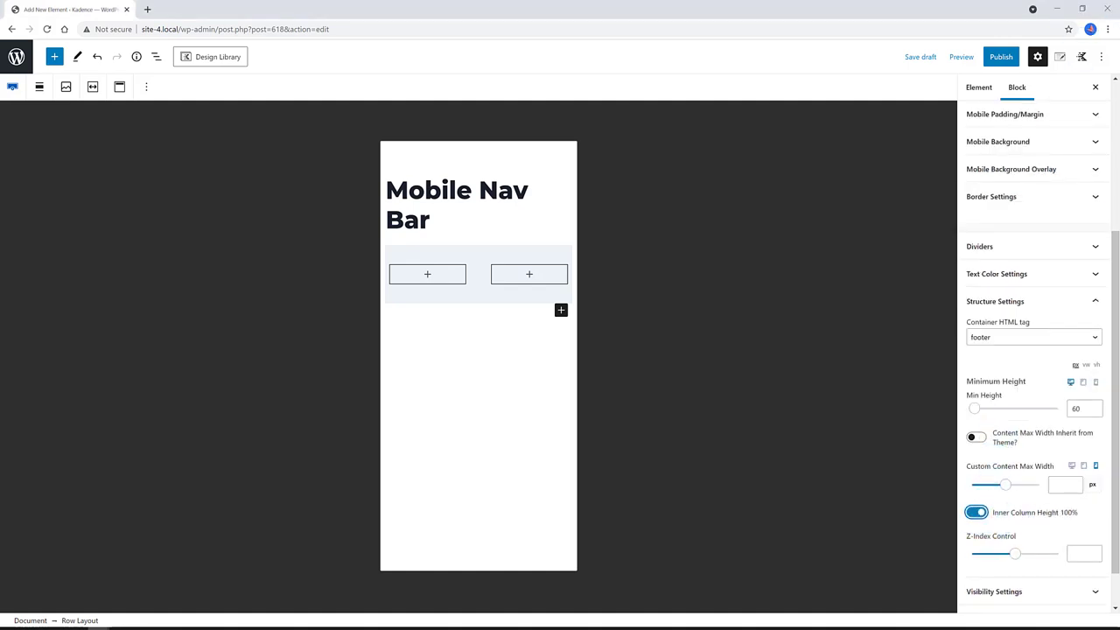
Hide the row on tablet and desktop.
{"action": "scroll", "coordinate": [1086, 540], "scroll_direction": "down", "scroll_amount": 1}
{"action": "left_click", "coordinate": [1080, 542]}
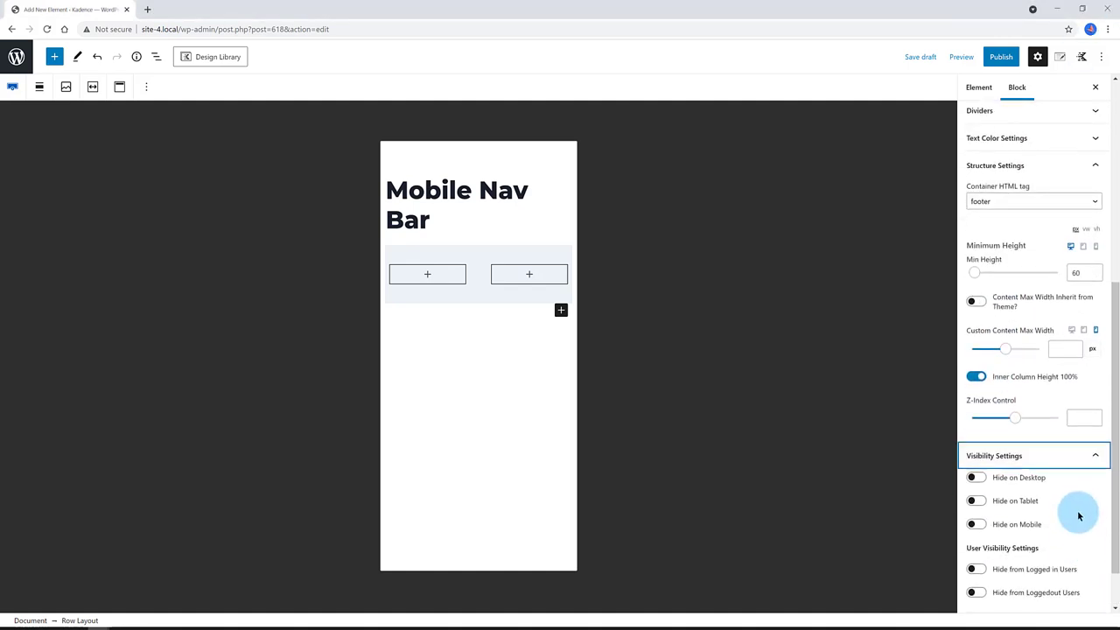
{"action": "left_click", "coordinate": [977, 501]}
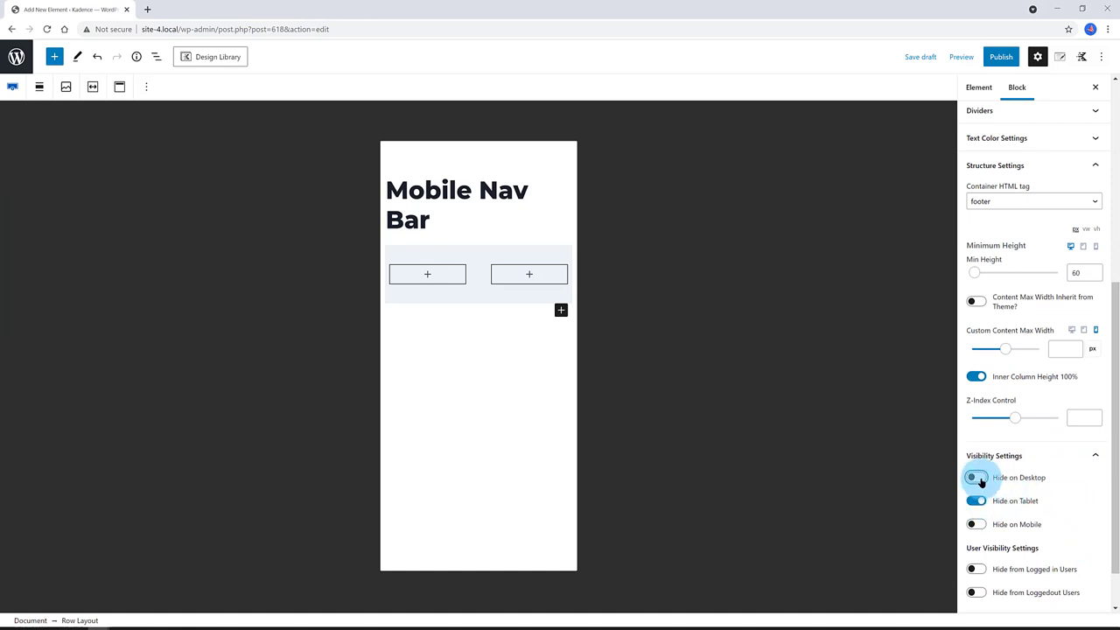
{"action": "left_click", "coordinate": [978, 478]}
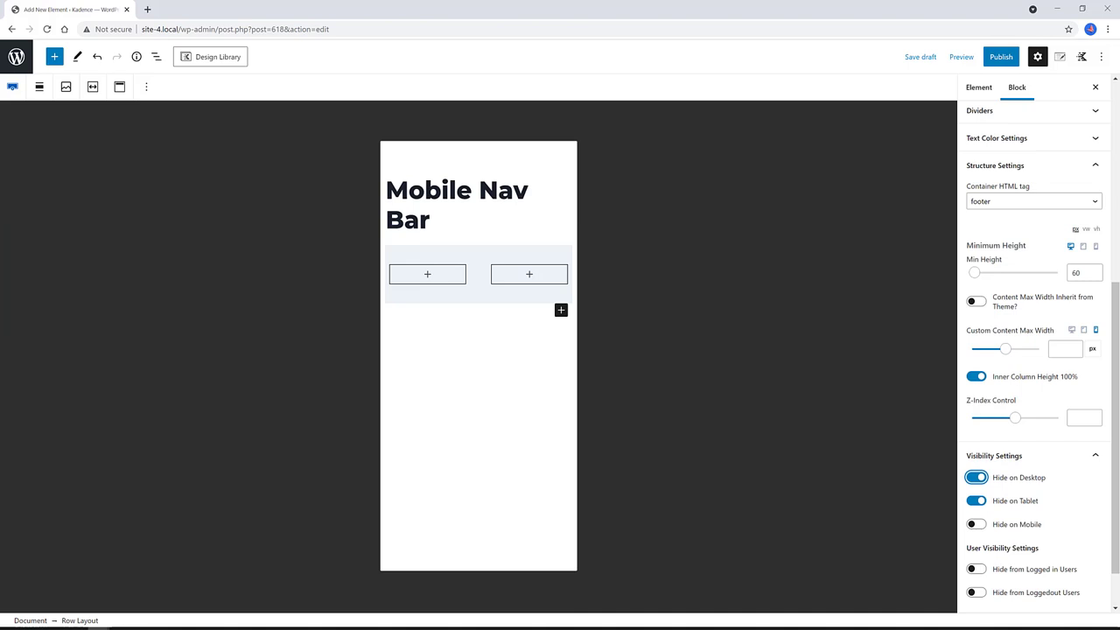
Insert an Icon block in the left column showing the outline house icon.
{"action": "left_click", "coordinate": [156, 57]}
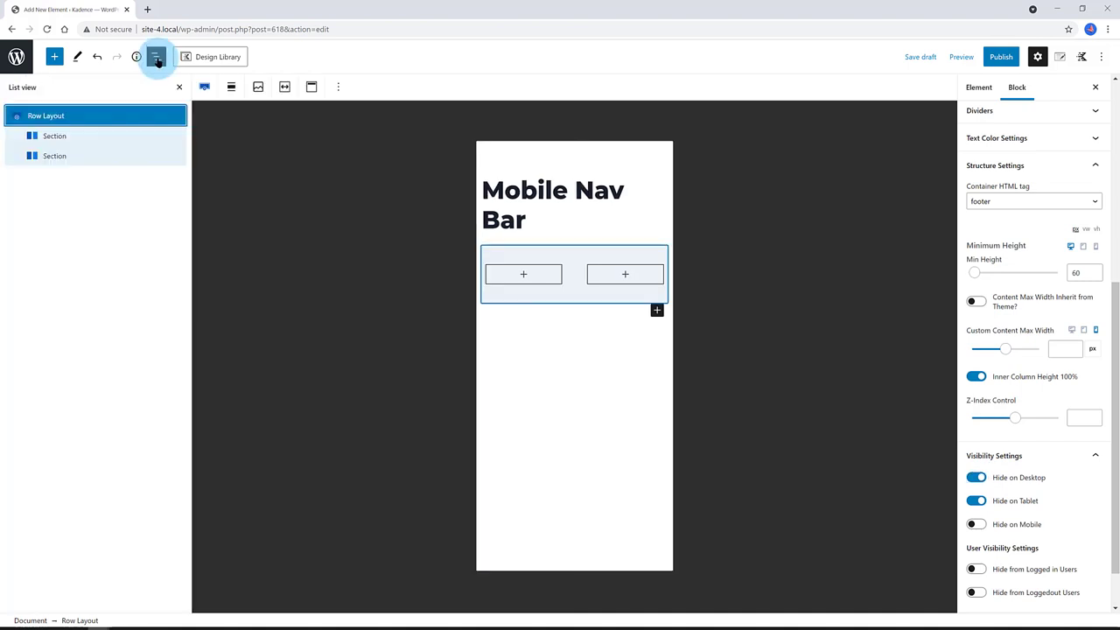
{"action": "left_click", "coordinate": [95, 115]}
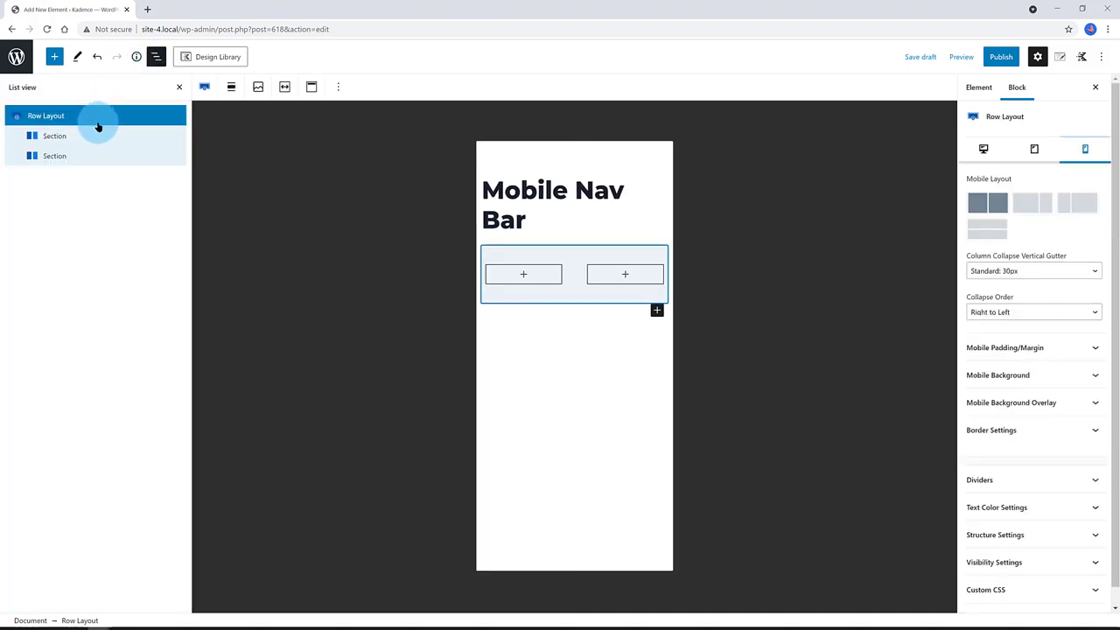
{"action": "left_click", "coordinate": [520, 277]}
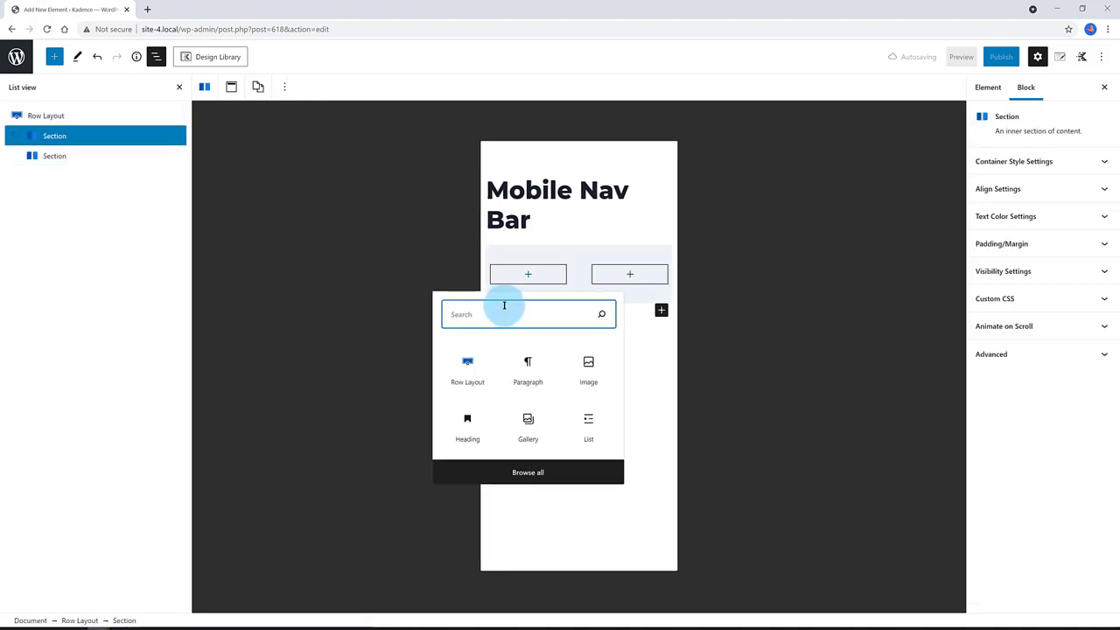
{"action": "type", "text": "icon"}
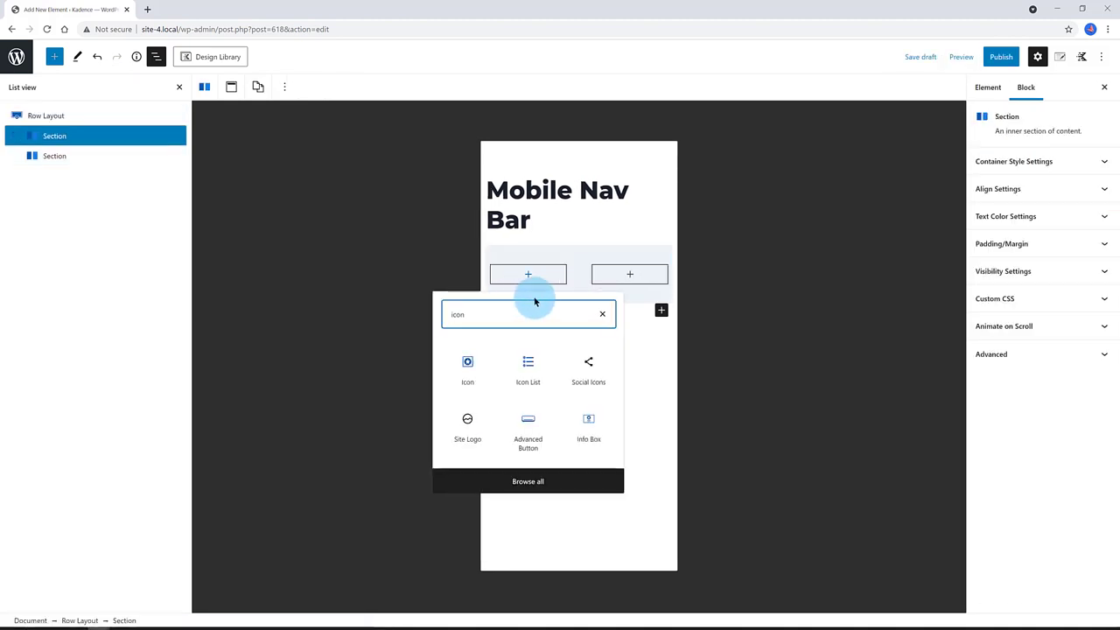
{"action": "left_click", "coordinate": [471, 372]}
{"action": "left_click", "coordinate": [999, 319]}
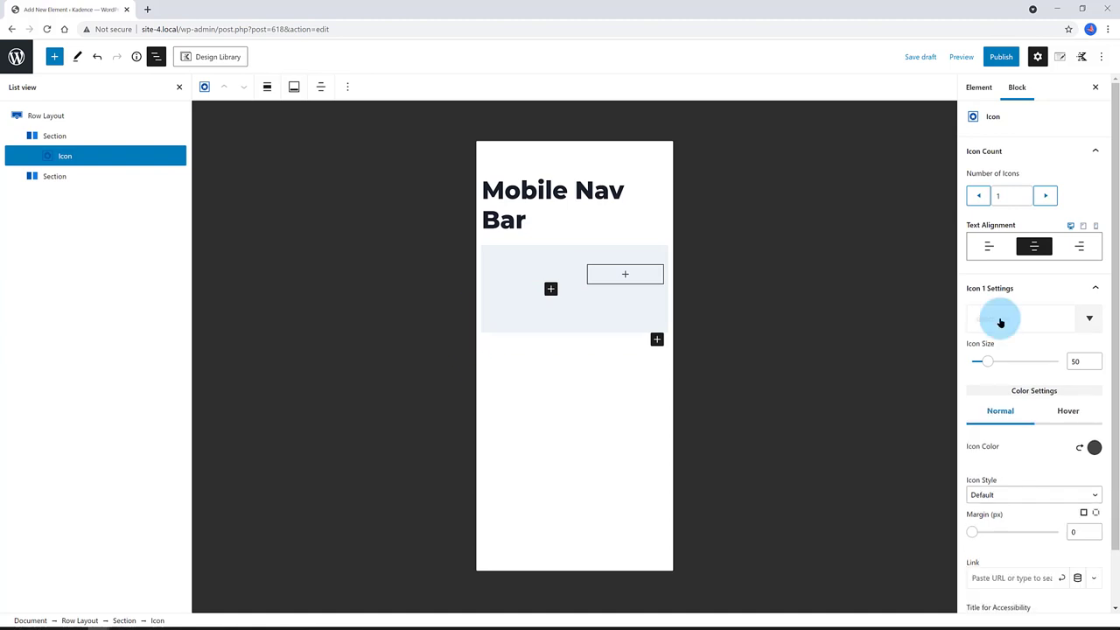
{"action": "left_click", "coordinate": [999, 319]}
{"action": "type", "text": "home"}
{"action": "left_click", "coordinate": [970, 422]}
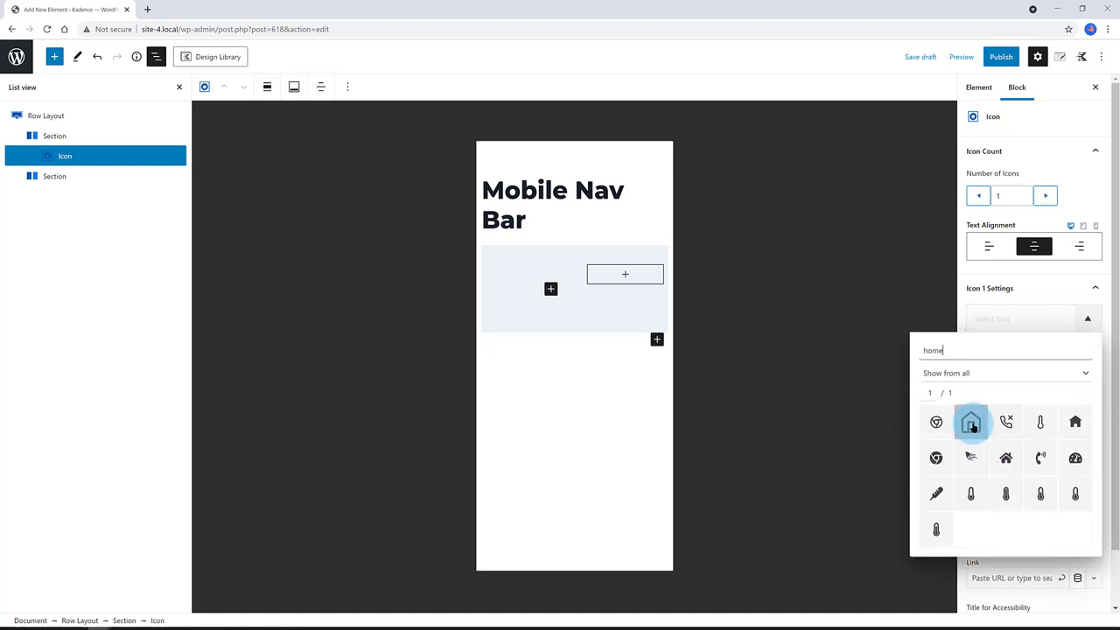
{"action": "left_click", "coordinate": [877, 380]}
Set the house icon to size 40 and colour #1A202C.
{"action": "left_click", "coordinate": [522, 278]}
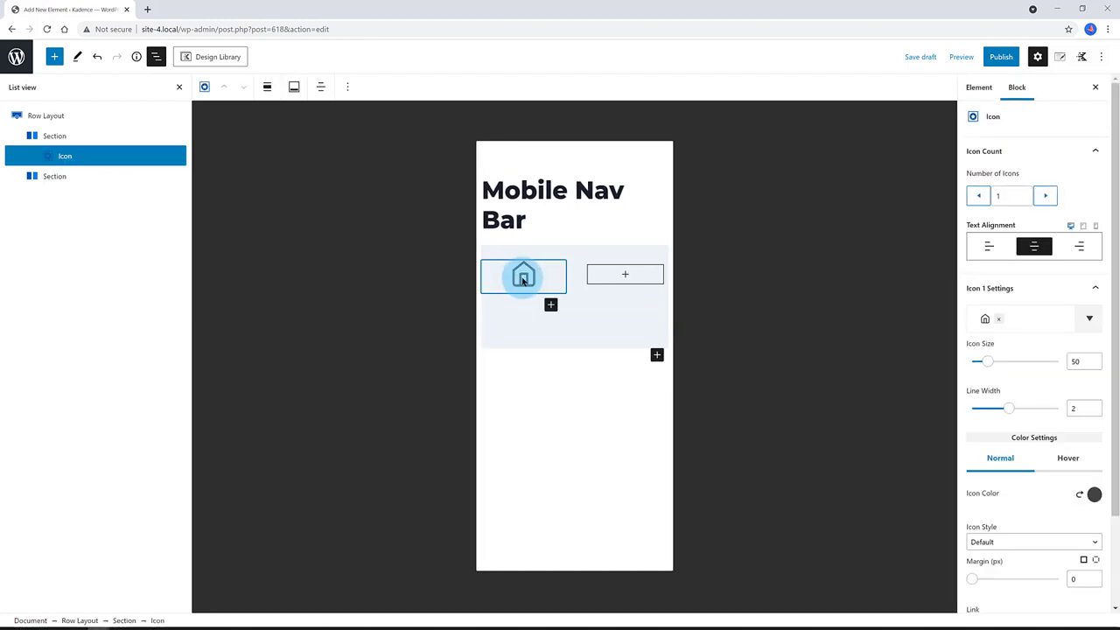
{"action": "left_click_drag", "start_coordinate": [1084, 361], "coordinate": [1060, 367]}
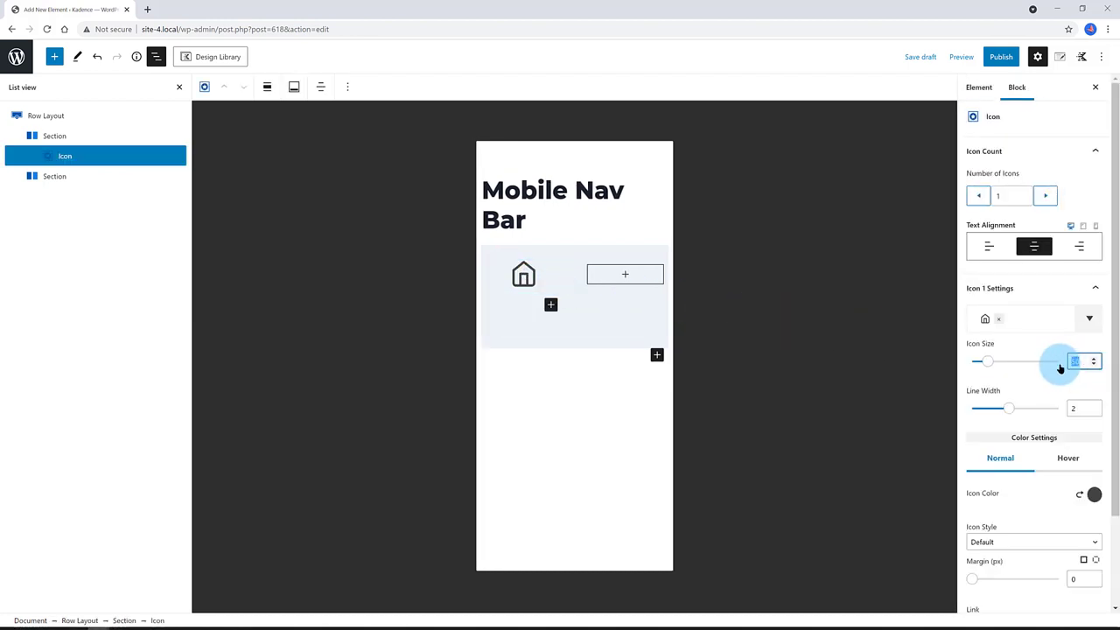
{"action": "type", "text": "40"}
{"action": "scroll", "coordinate": [1059, 390], "scroll_direction": "down", "scroll_amount": 1}
{"action": "left_click", "coordinate": [1094, 420]}
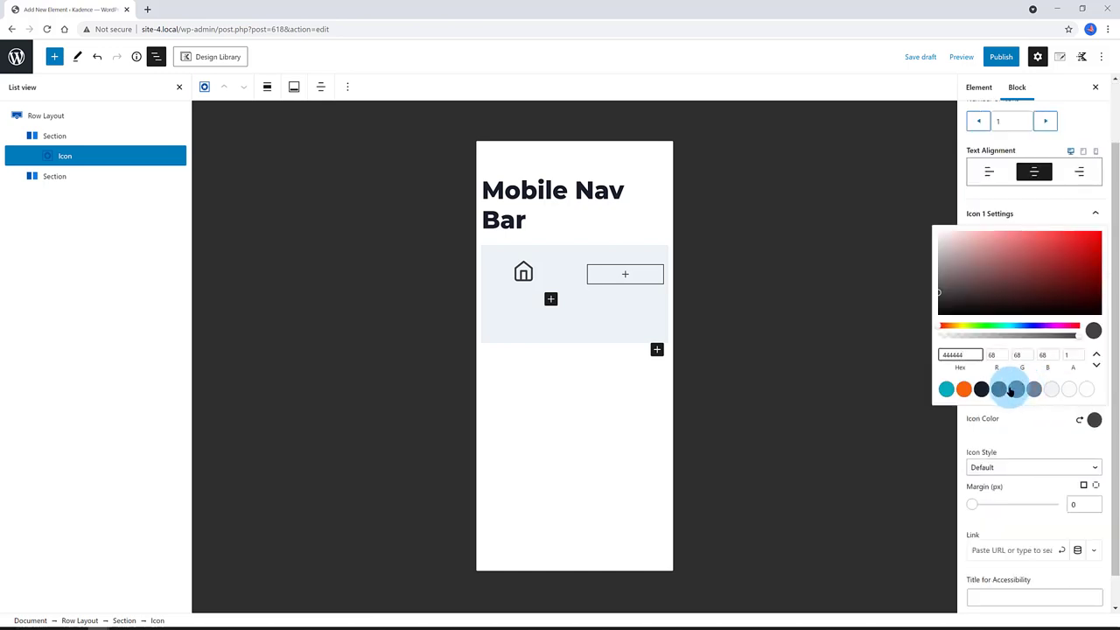
{"action": "left_click", "coordinate": [981, 388]}
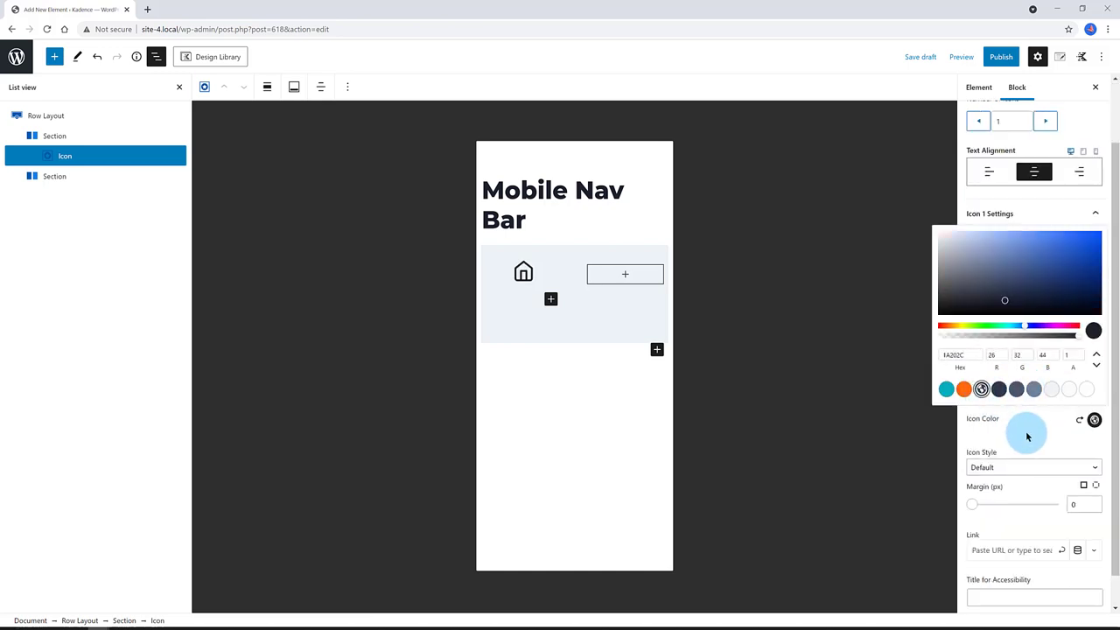
Link the house icon to the Home page.
{"action": "left_click", "coordinate": [988, 551]}
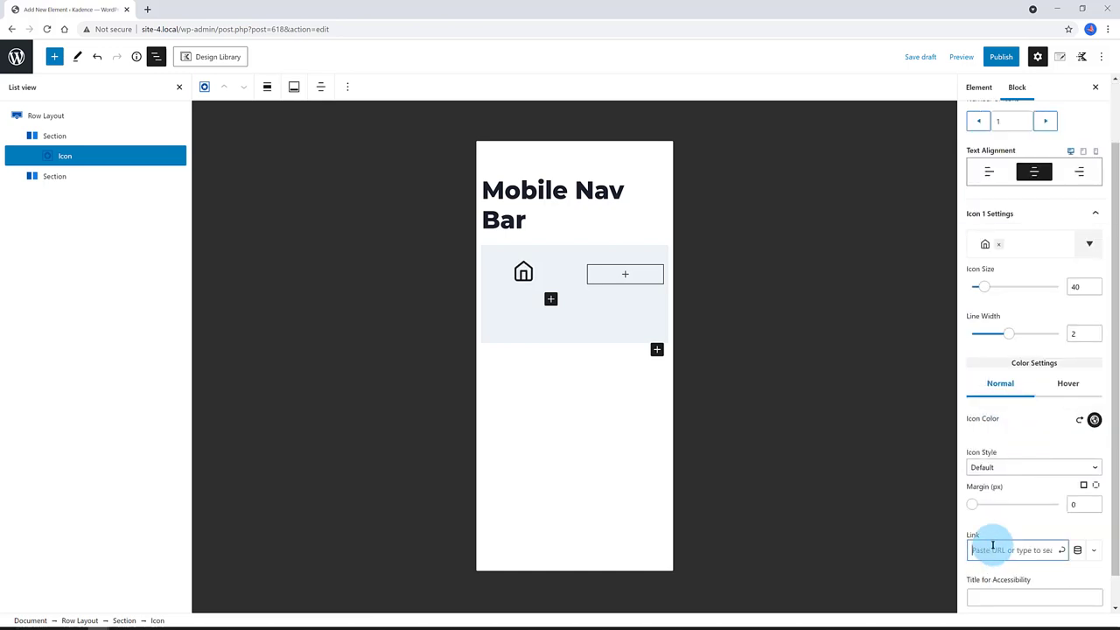
{"action": "type", "text": "http://site-4.local/"}
{"action": "scroll", "coordinate": [1080, 557], "scroll_direction": "down", "scroll_amount": 2}
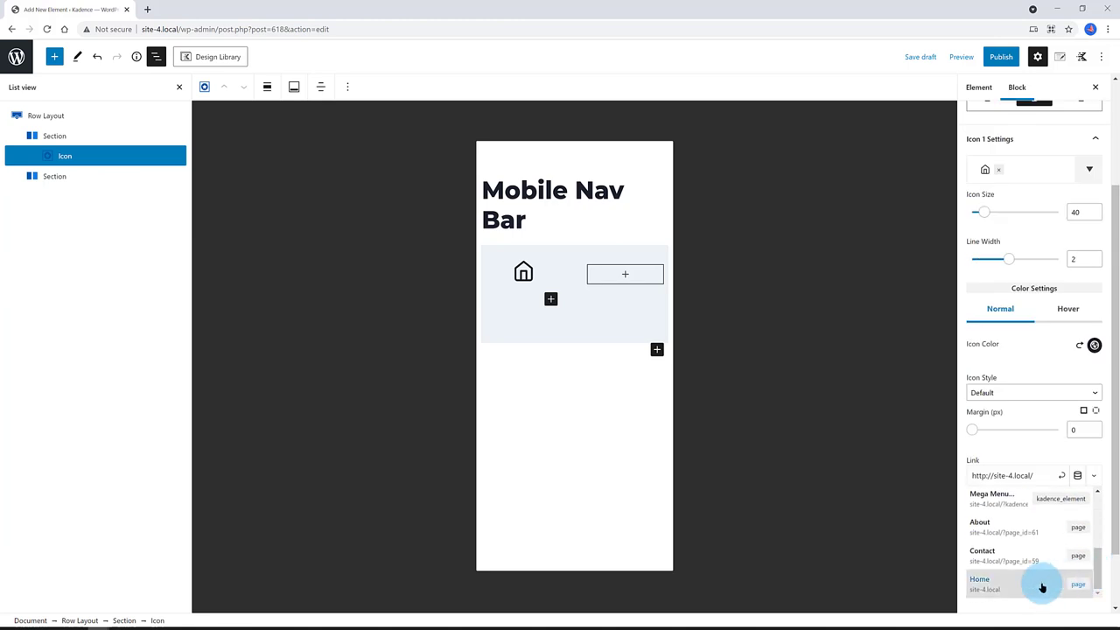
{"action": "left_click", "coordinate": [1042, 587]}
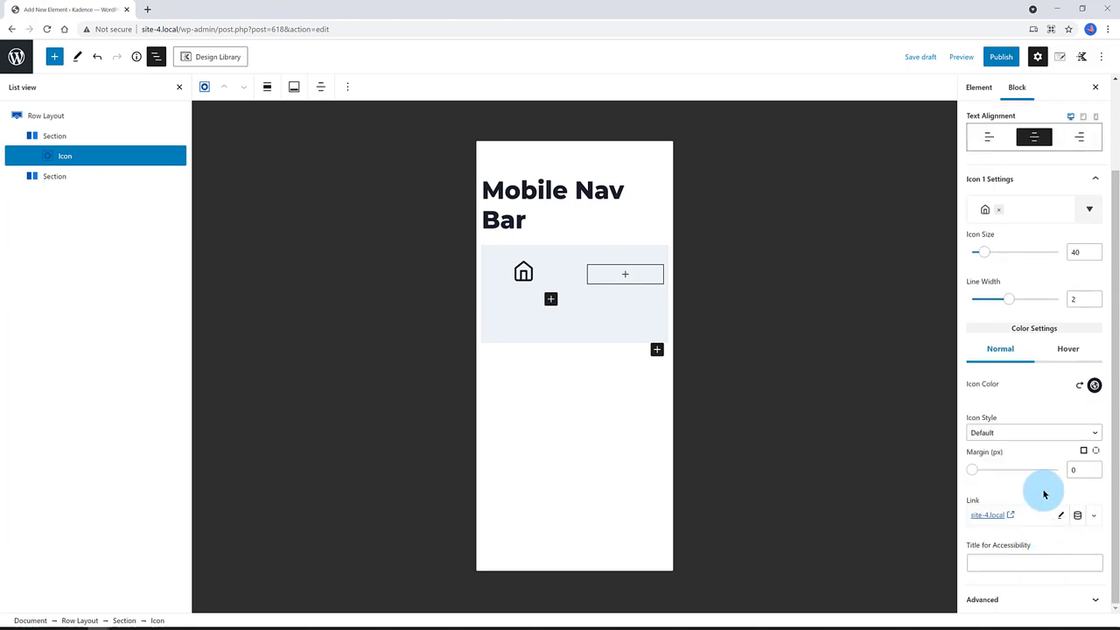
{"action": "left_click", "coordinate": [550, 298]}
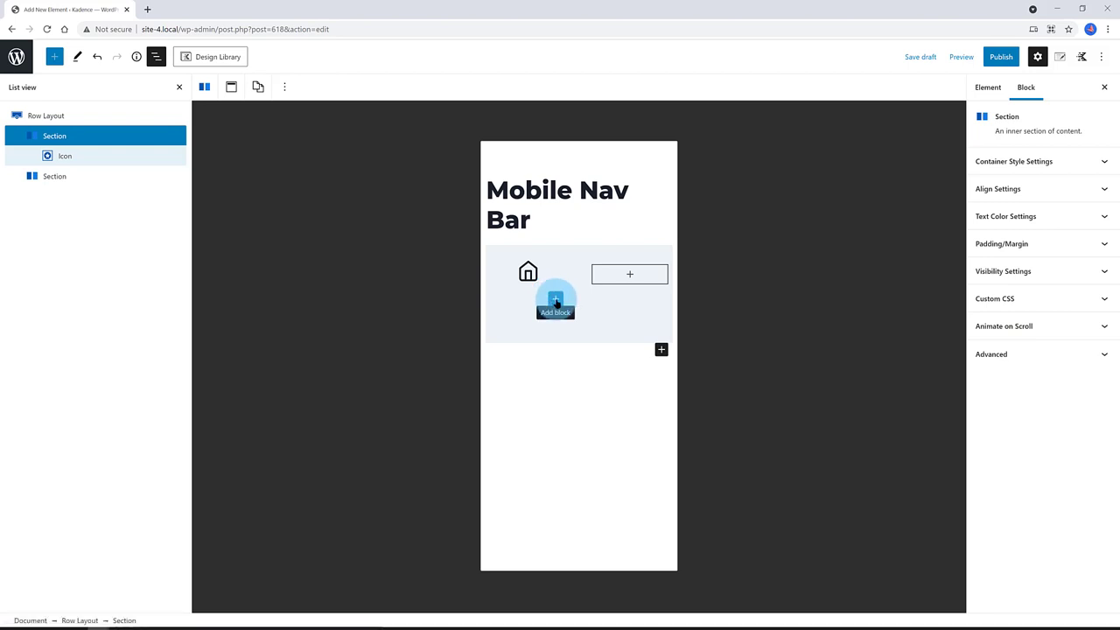
Insert an H6 heading 'Home' under the house icon, centred and bolded.
{"action": "left_click", "coordinate": [554, 301]}
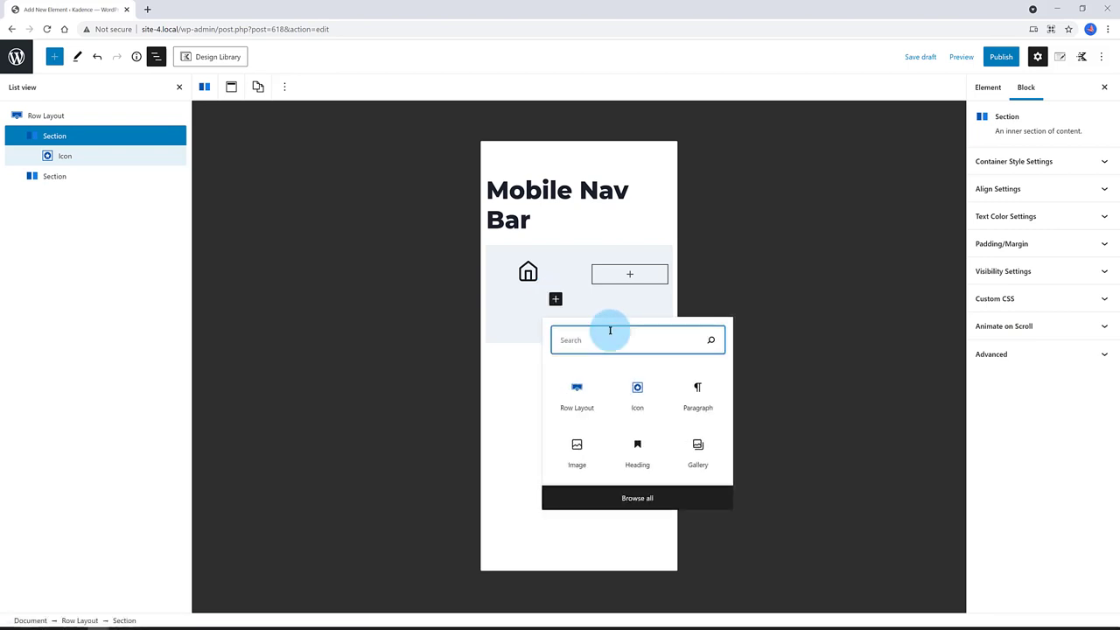
{"action": "left_click", "coordinate": [637, 457]}
{"action": "type", "text": "Home"}
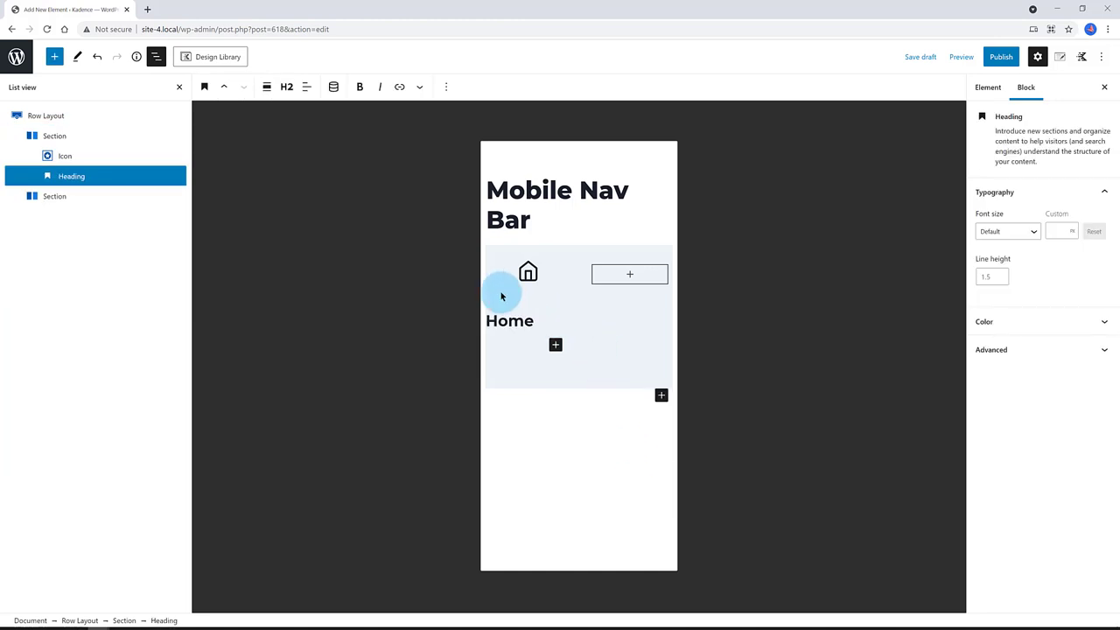
{"action": "left_click", "coordinate": [286, 87]}
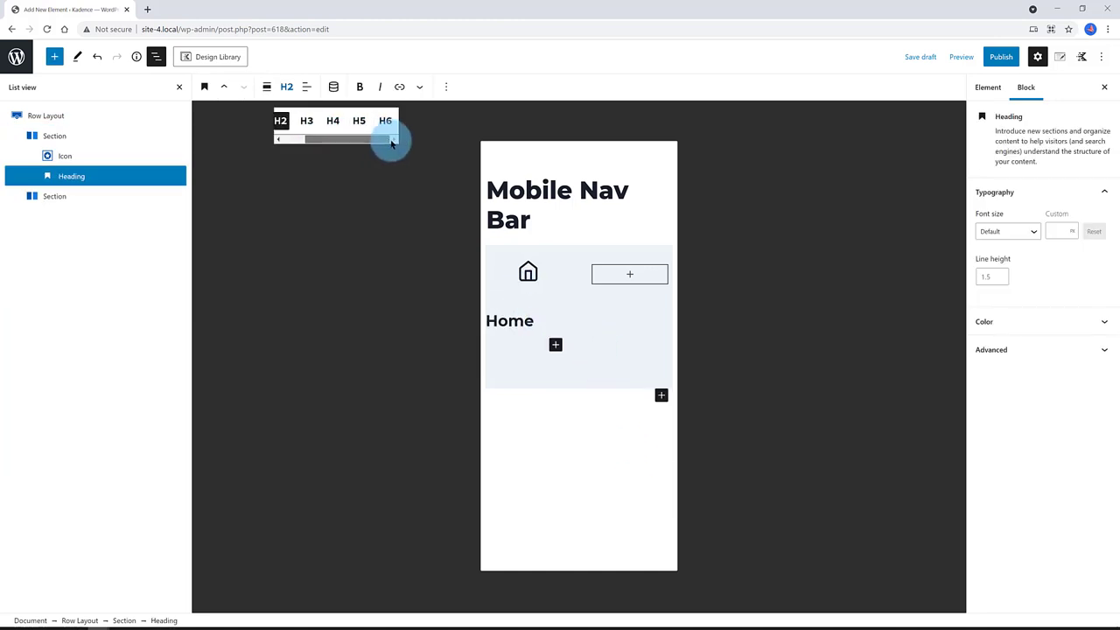
{"action": "left_click", "coordinate": [386, 120]}
{"action": "left_click", "coordinate": [308, 85]}
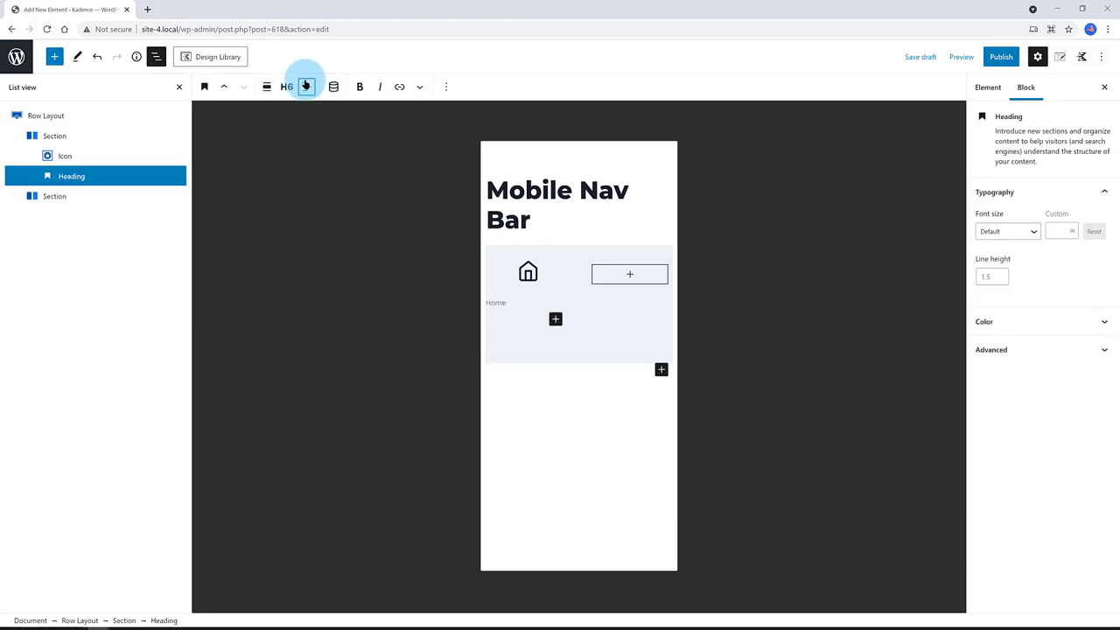
{"action": "left_click", "coordinate": [349, 147]}
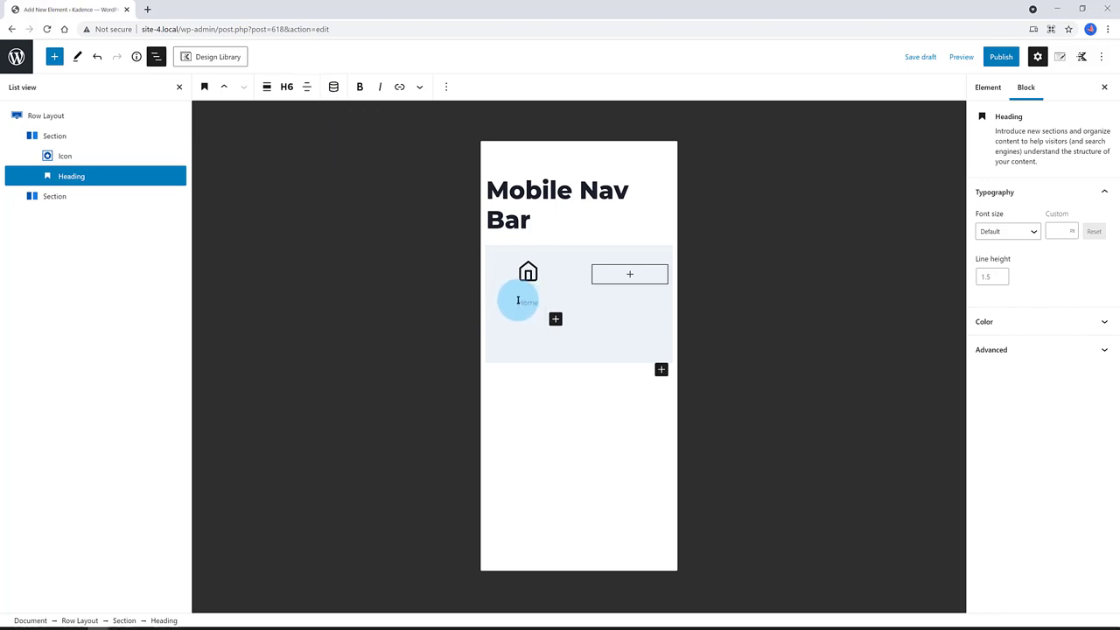
{"action": "double_click", "coordinate": [525, 302]}
{"action": "left_click", "coordinate": [359, 87]}
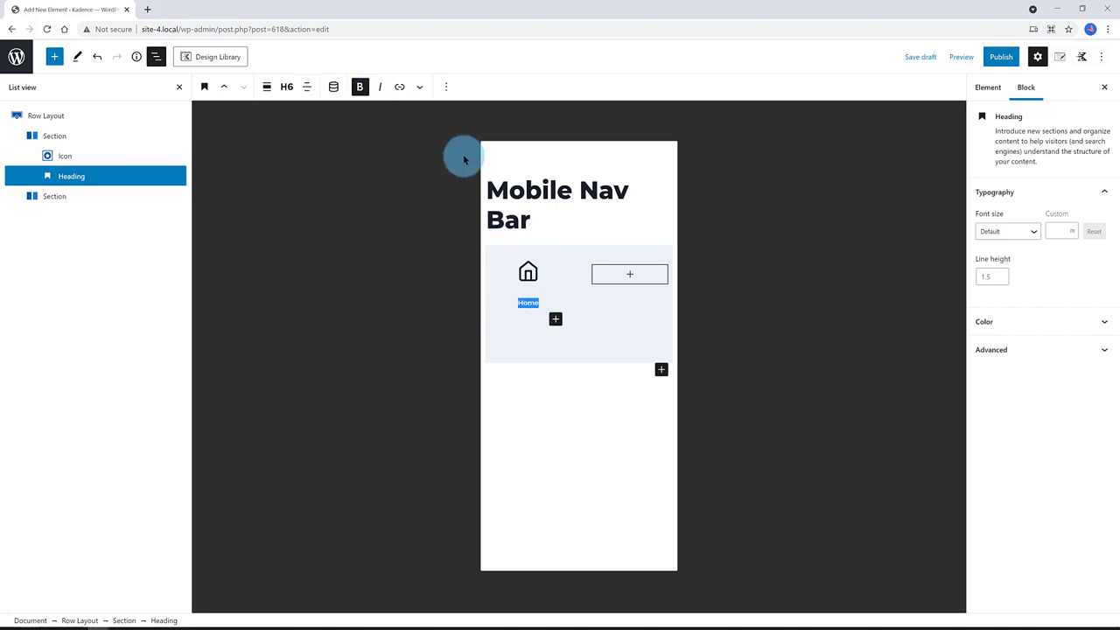
{"action": "left_click", "coordinate": [516, 116]}
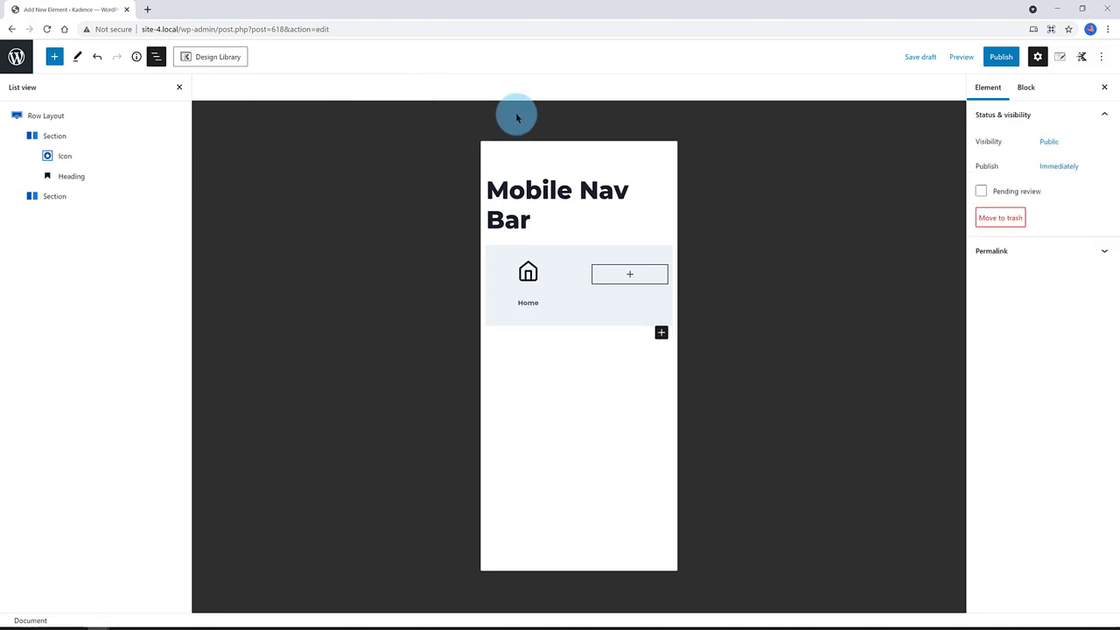
Insert an Icon block in the right column showing the envelope icon.
{"action": "left_click", "coordinate": [630, 274]}
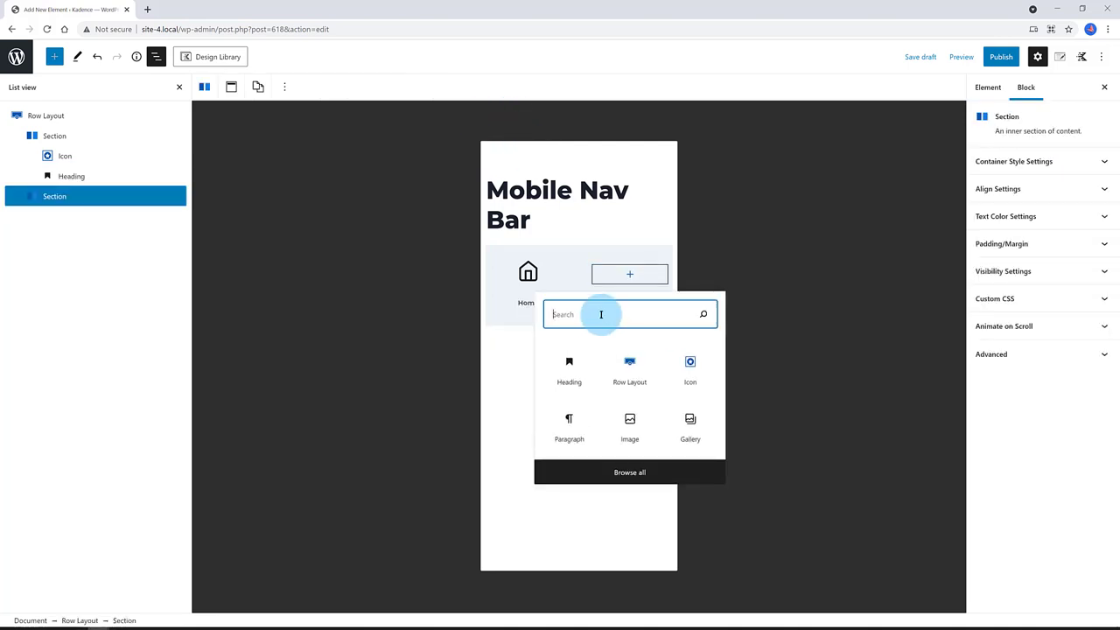
{"action": "type", "text": "icon"}
{"action": "left_click", "coordinate": [569, 365]}
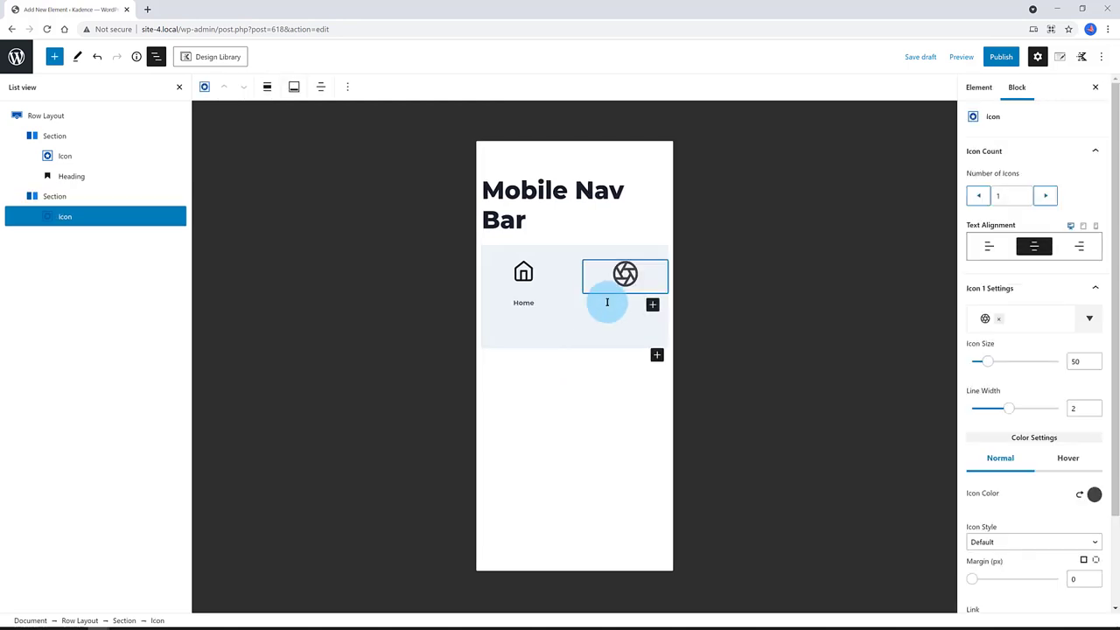
{"action": "left_click", "coordinate": [999, 320]}
{"action": "left_click", "coordinate": [993, 320]}
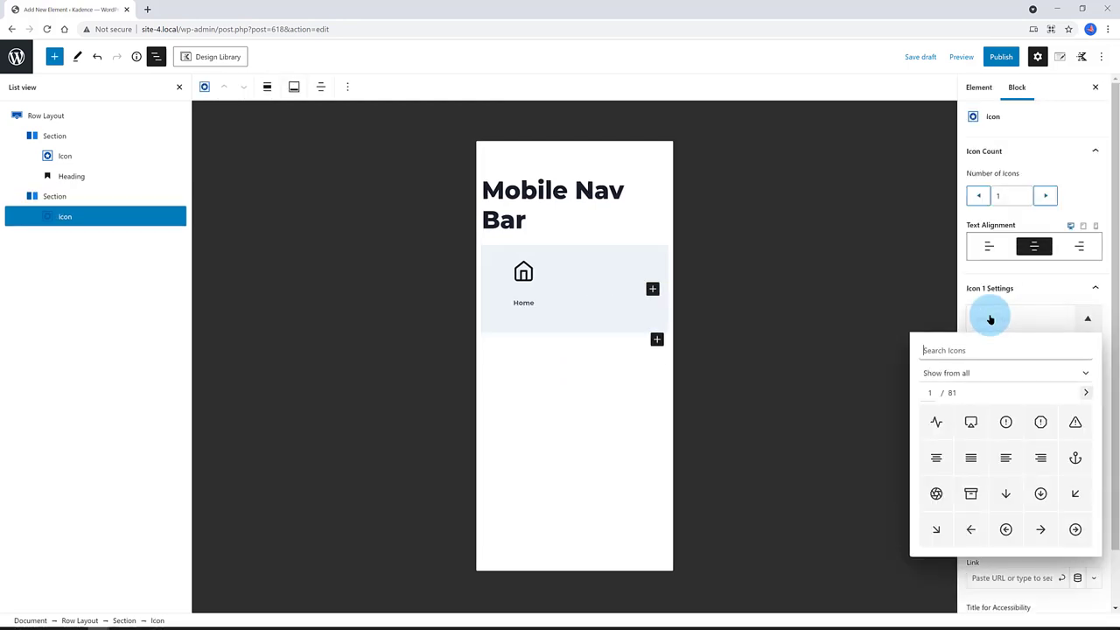
{"action": "type", "text": "envelope"}
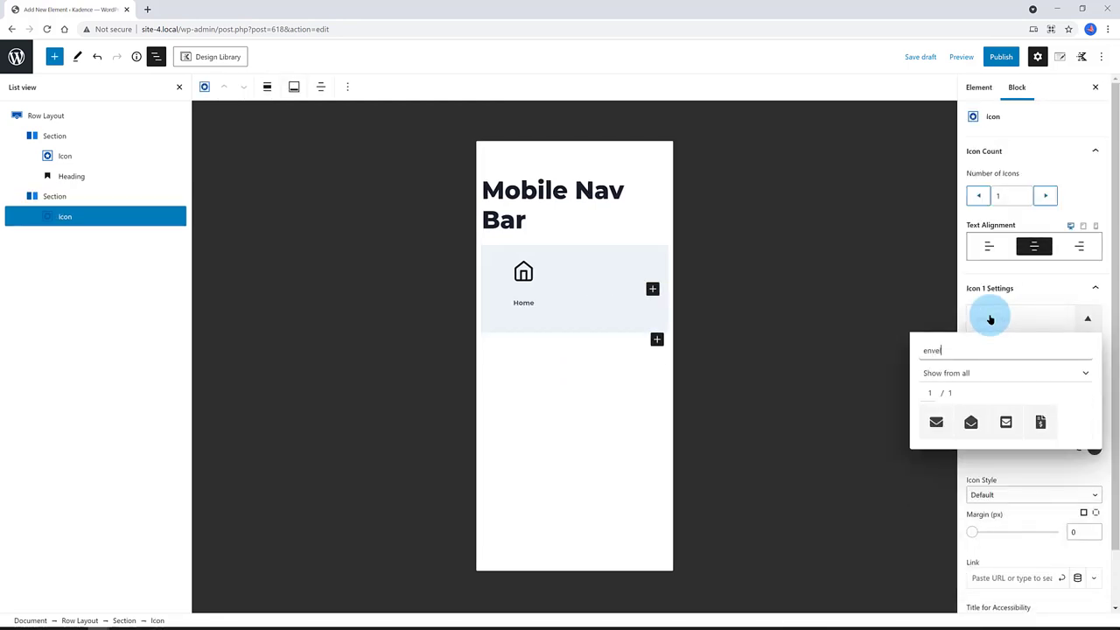
{"action": "left_click", "coordinate": [936, 422]}
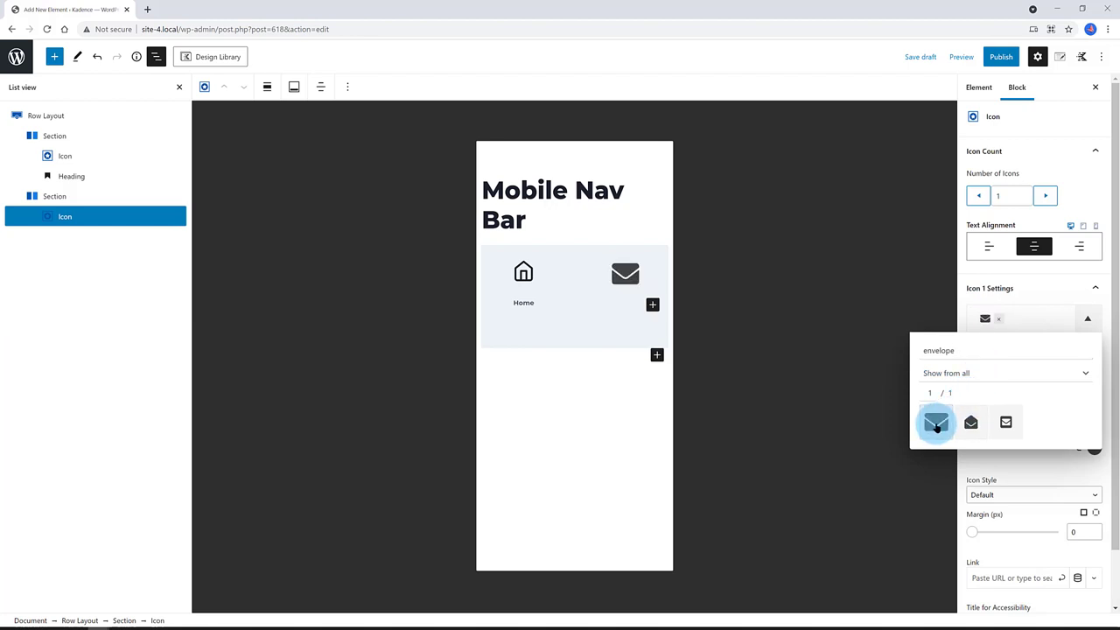
{"action": "left_click", "coordinate": [1036, 470]}
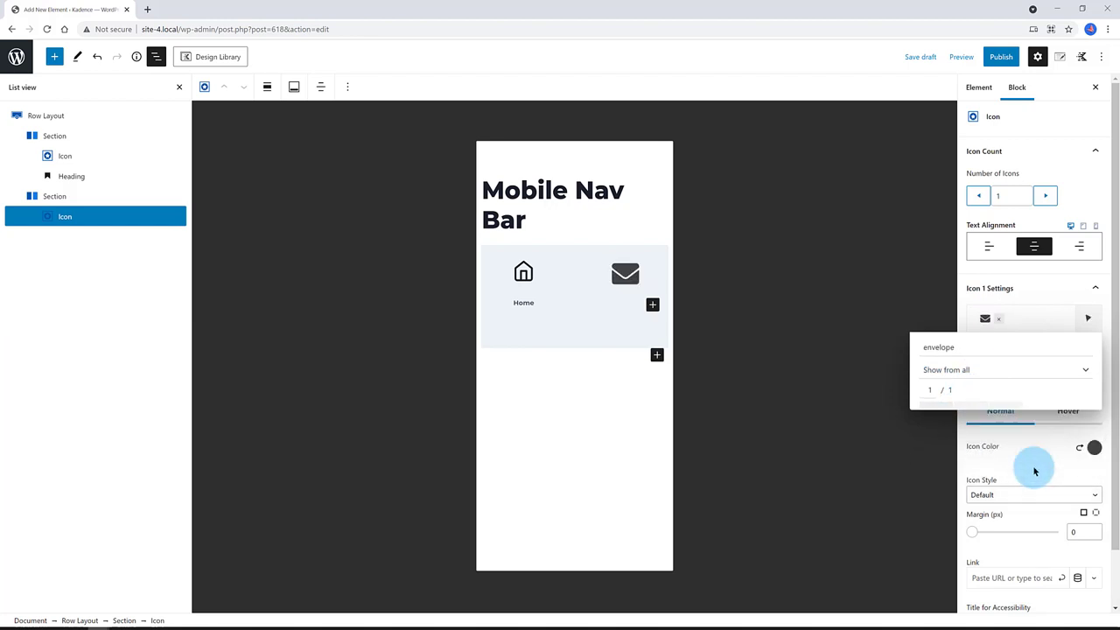
Set the envelope icon to size 40, a dark colour, and link it to Contact.
{"action": "left_click_drag", "start_coordinate": [1079, 361], "coordinate": [1061, 364]}
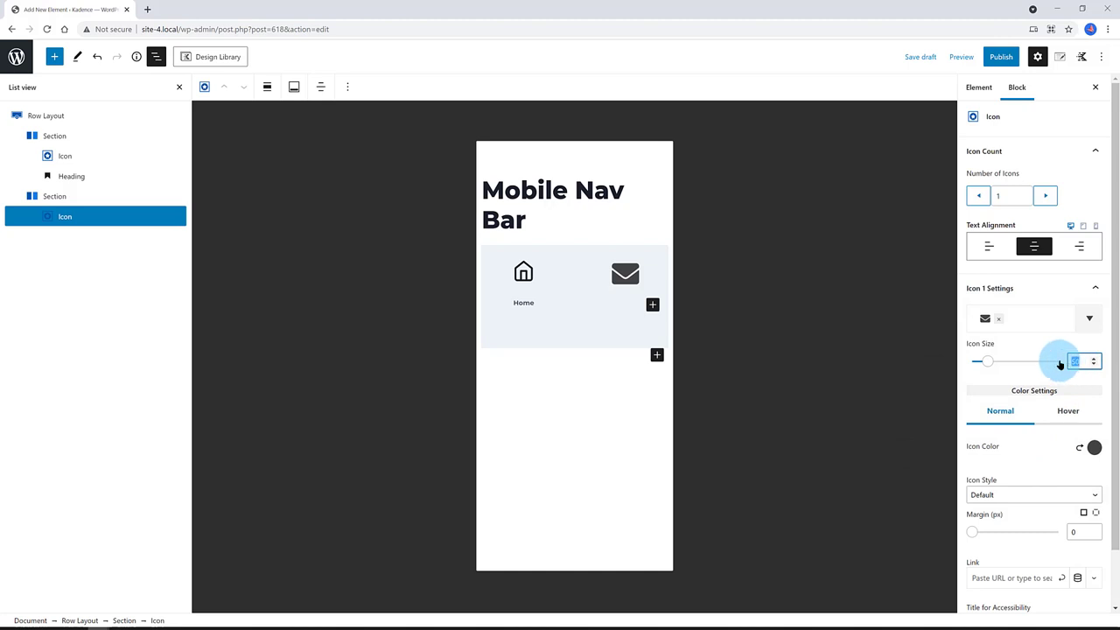
{"action": "type", "text": "40"}
{"action": "left_click", "coordinate": [1095, 449]}
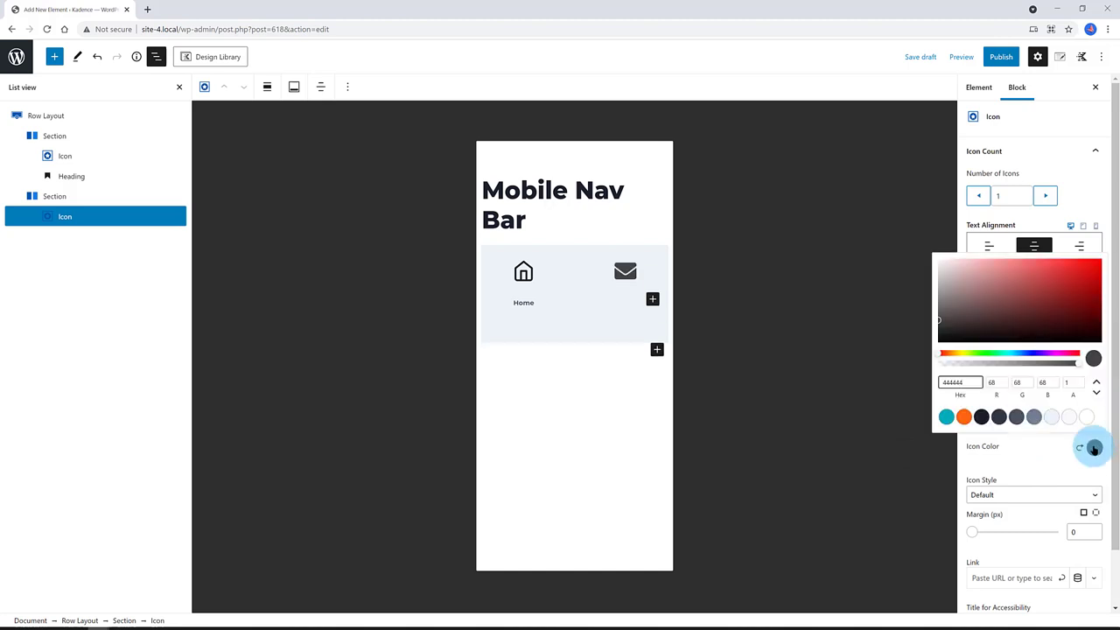
{"action": "left_click", "coordinate": [999, 417]}
{"action": "left_click", "coordinate": [1040, 471]}
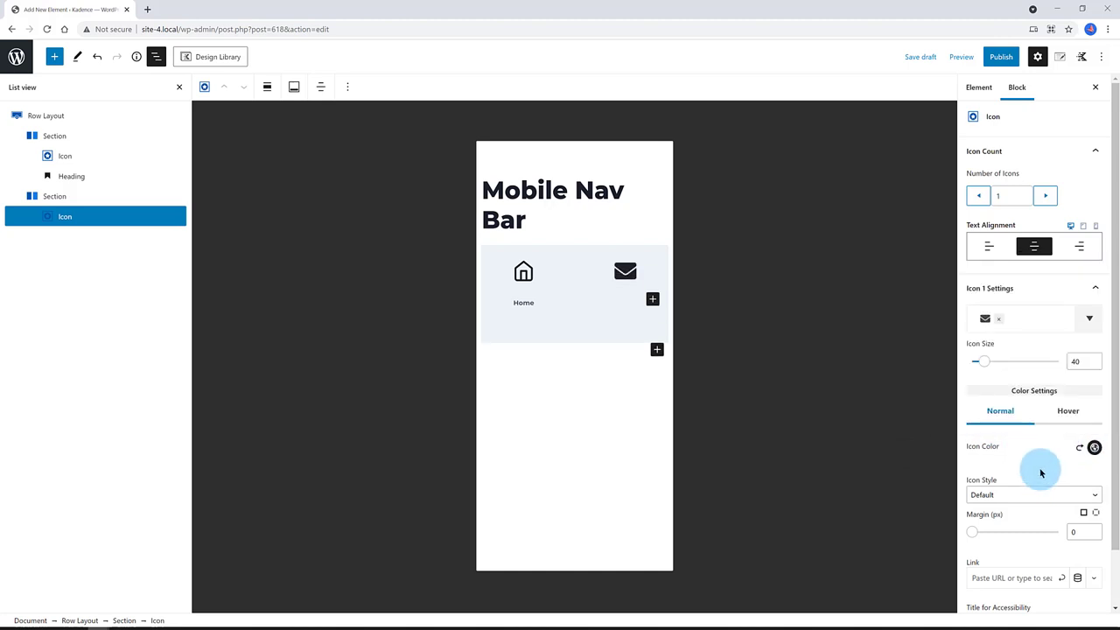
{"action": "scroll", "coordinate": [1041, 471], "scroll_direction": "down", "scroll_amount": 1}
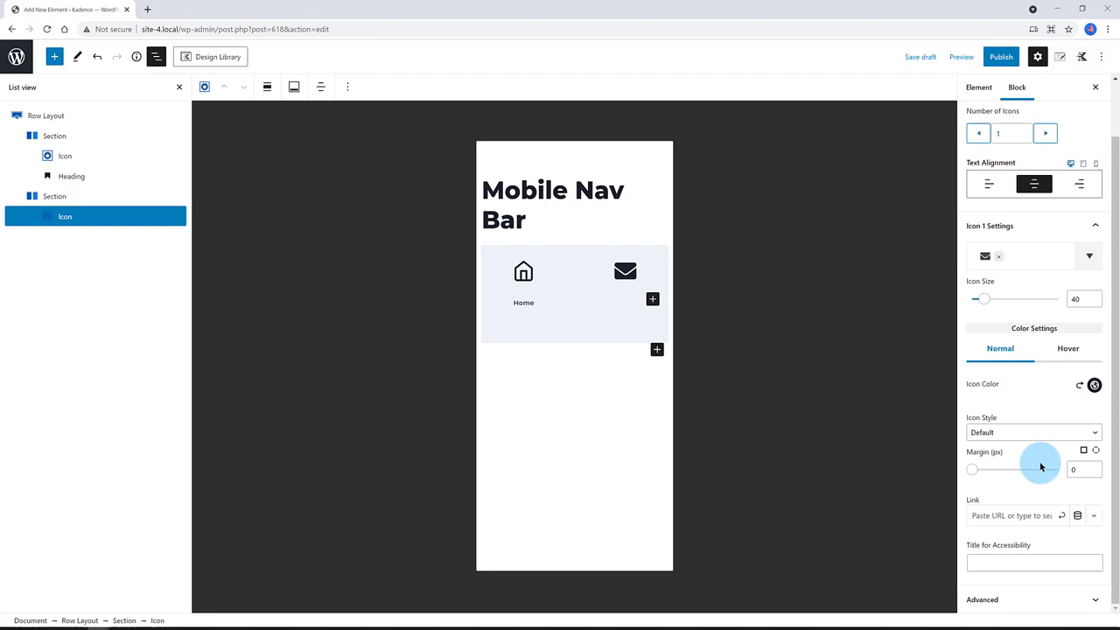
{"action": "left_click", "coordinate": [984, 515]}
{"action": "type", "text": "contact"}
{"action": "left_click", "coordinate": [997, 542]}
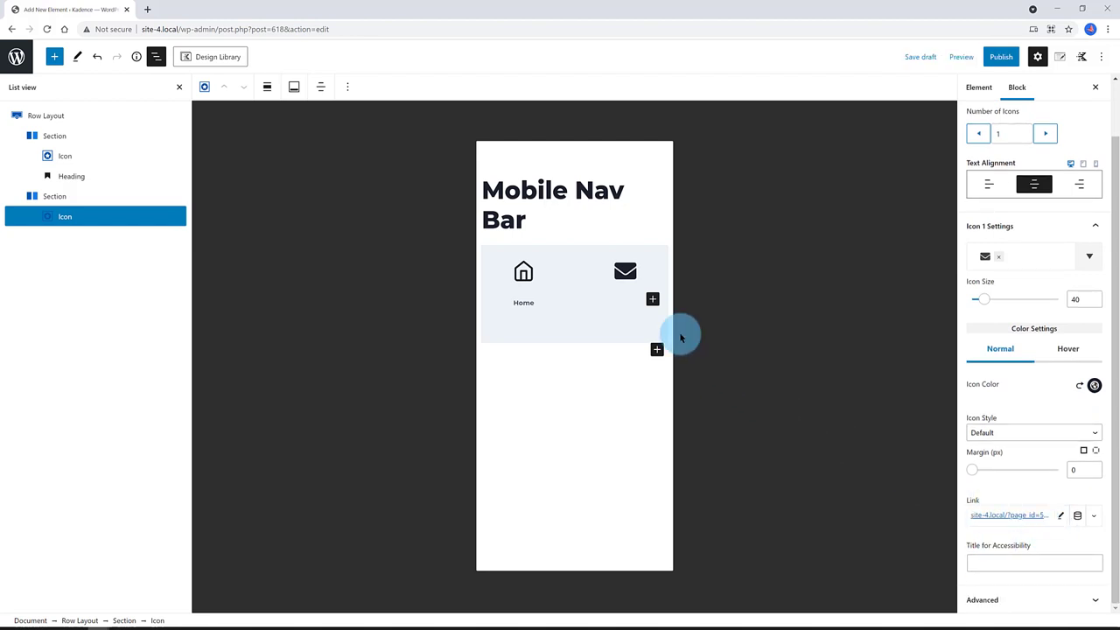
Insert an H6 heading 'Sign-Up!' under the envelope icon, centred and bolded.
{"action": "left_click", "coordinate": [651, 302]}
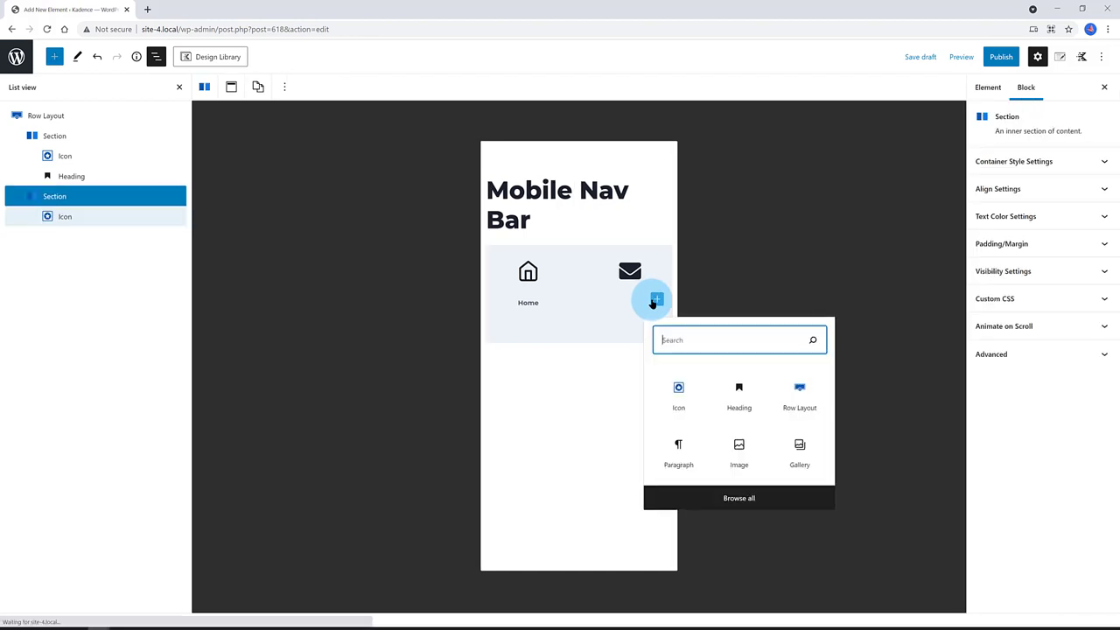
{"action": "left_click", "coordinate": [740, 405]}
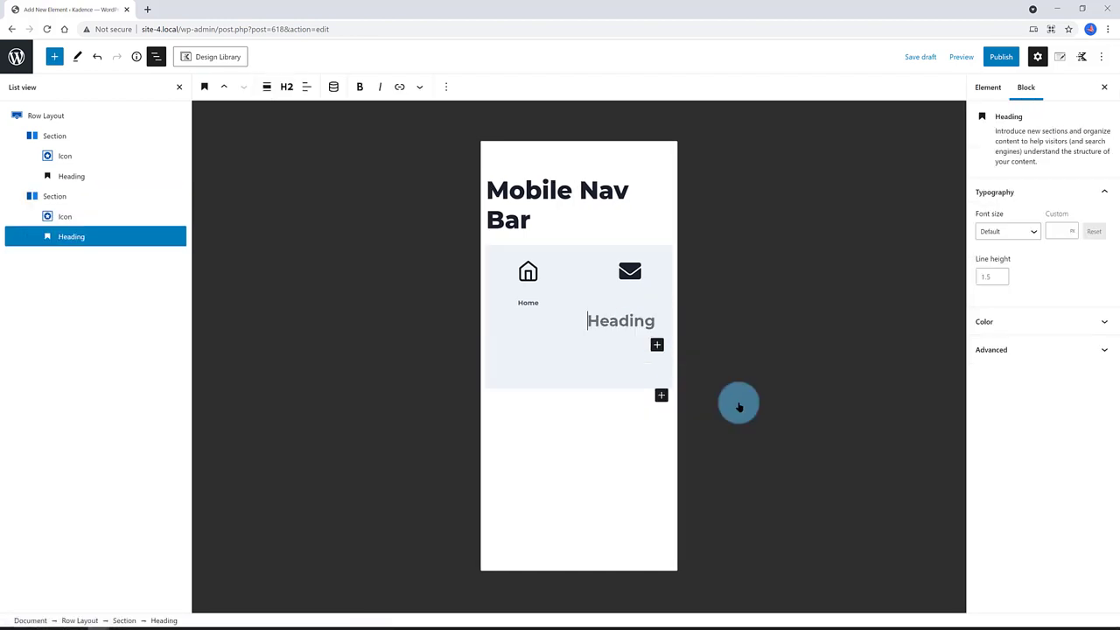
{"action": "left_click", "coordinate": [282, 87]}
{"action": "left_click", "coordinate": [374, 139]}
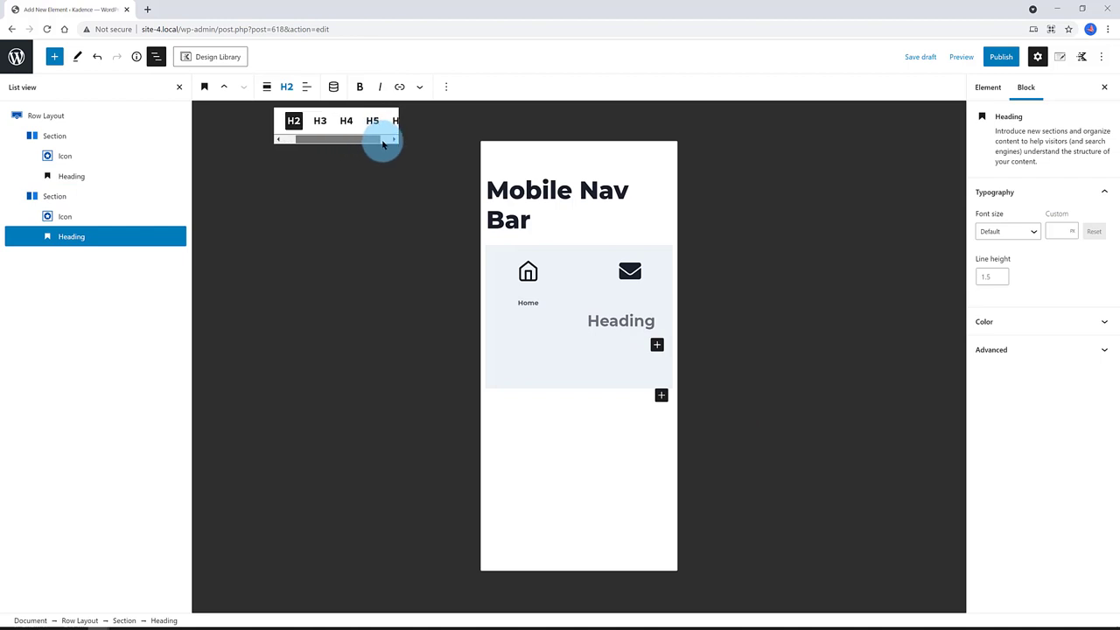
{"action": "left_click", "coordinate": [390, 122]}
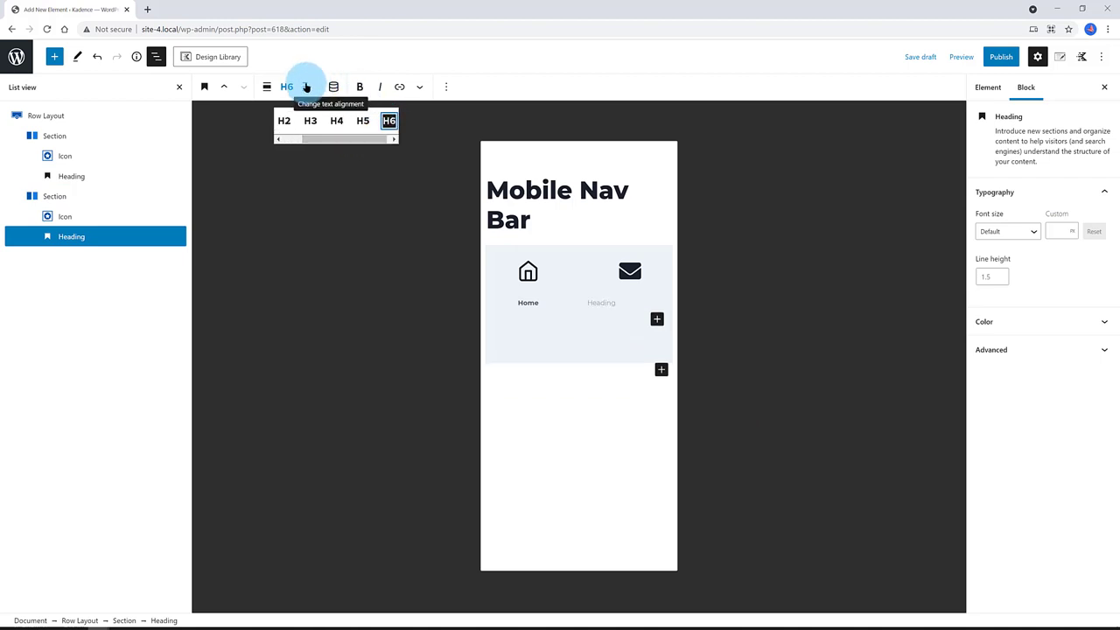
{"action": "left_click", "coordinate": [306, 88]}
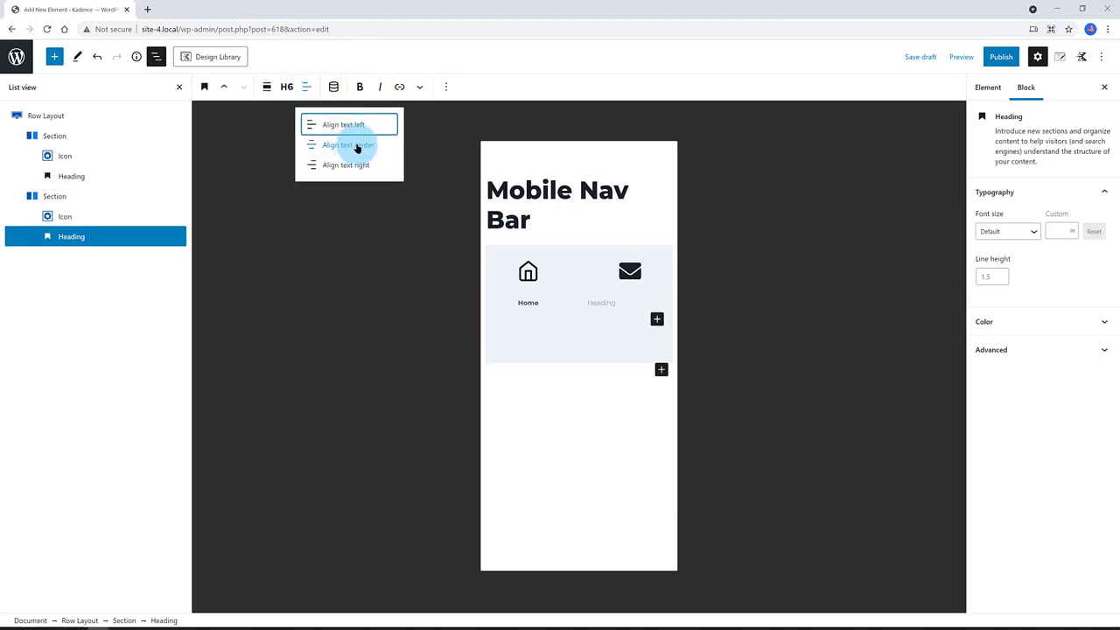
{"action": "left_click", "coordinate": [357, 149]}
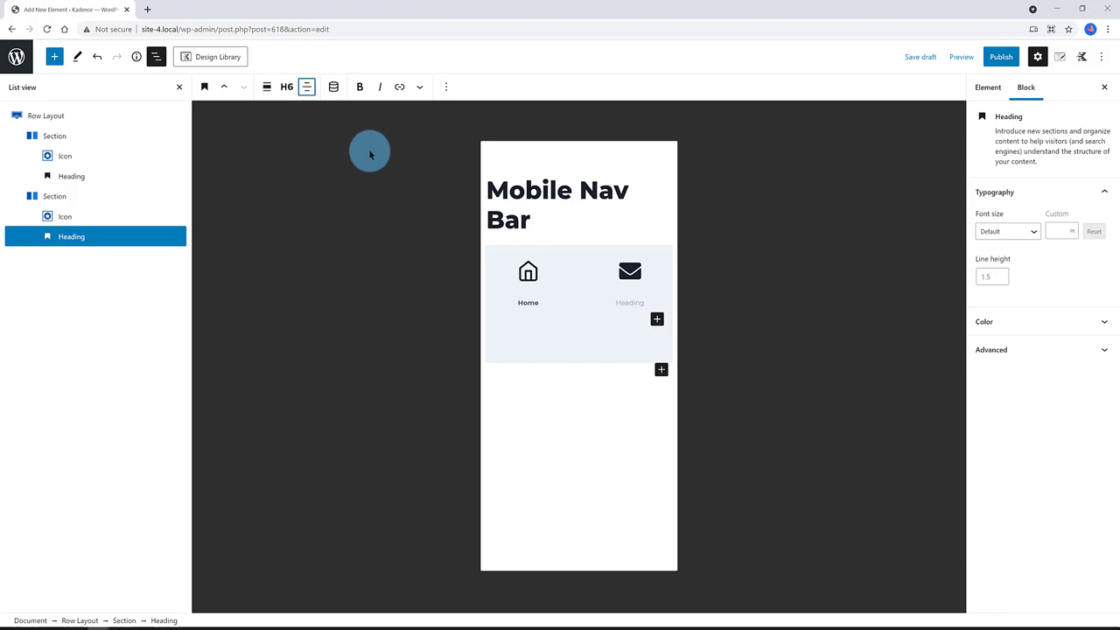
{"action": "left_click", "coordinate": [631, 299]}
{"action": "left_click_drag", "start_coordinate": [634, 299], "coordinate": [617, 285]}
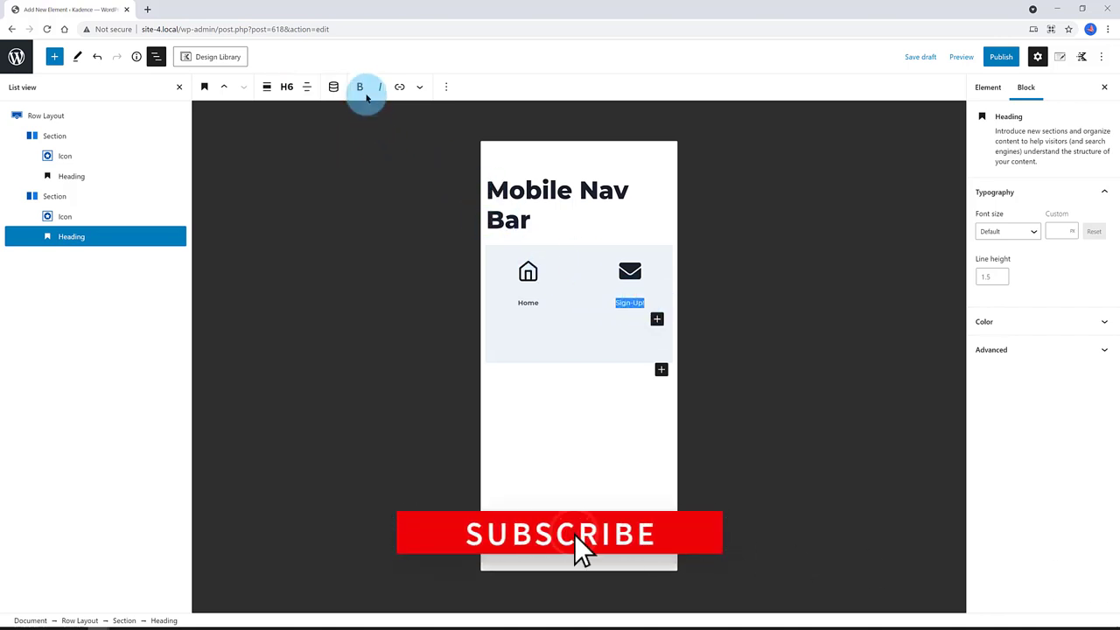
{"action": "left_click", "coordinate": [360, 86]}
{"action": "left_click", "coordinate": [744, 295]}
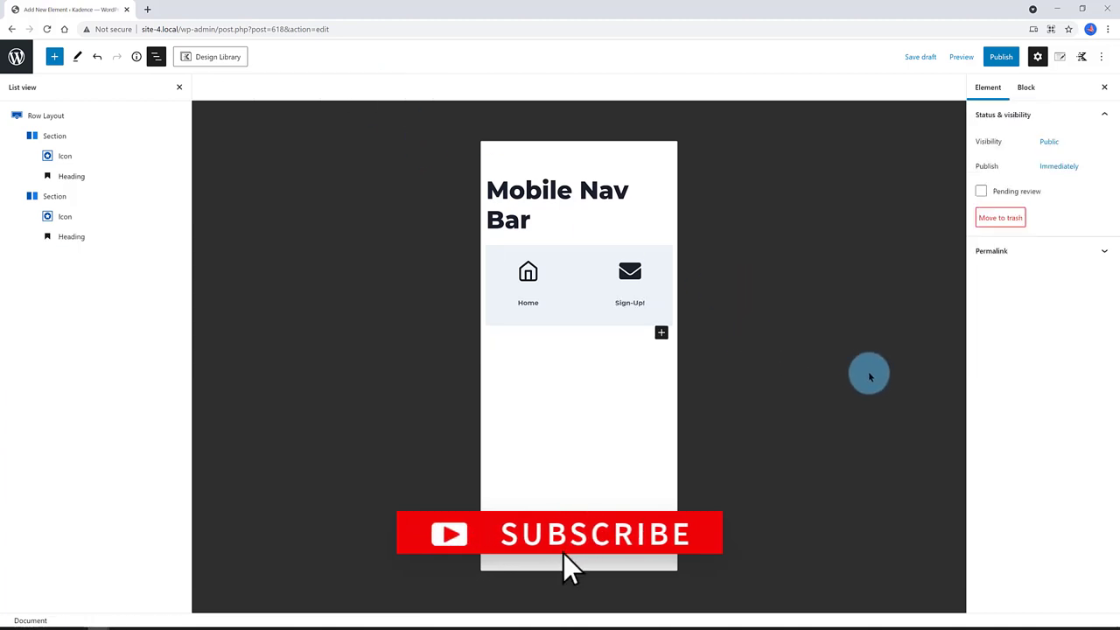
Publish the Mobile Nav Bar element and open the Kahuna Surf Shop homepage.
{"action": "left_click", "coordinate": [1007, 58]}
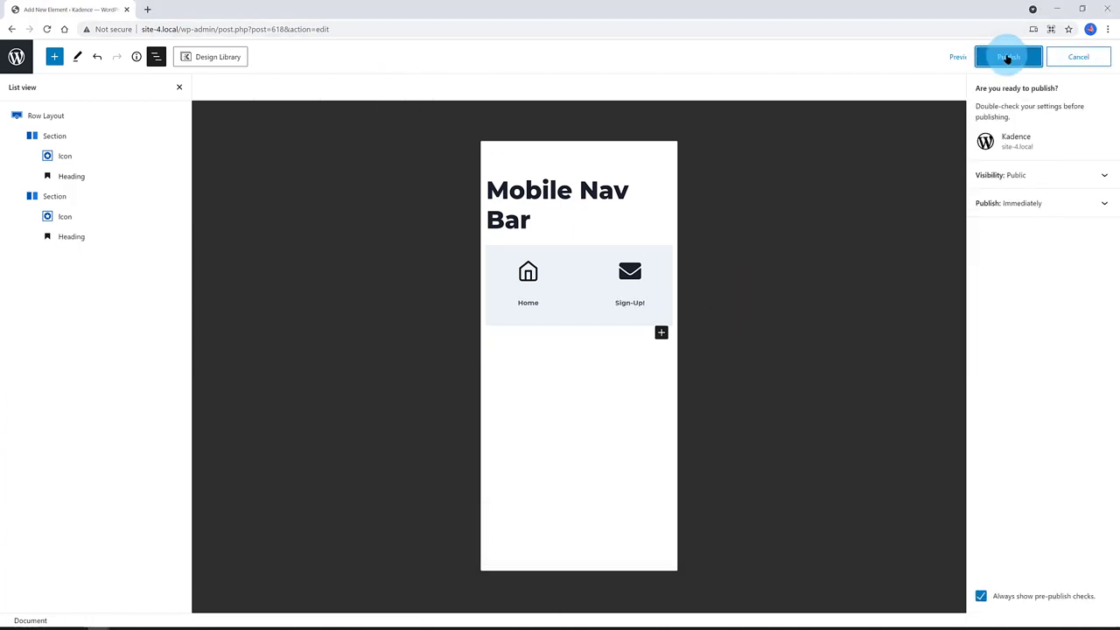
{"action": "left_click", "coordinate": [1007, 58]}
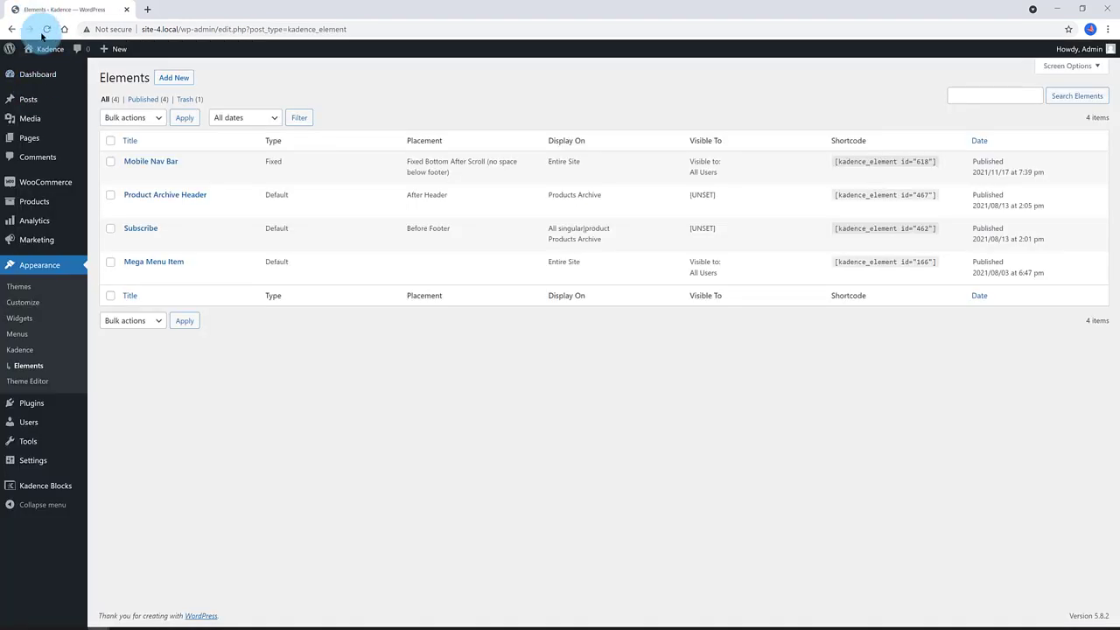
{"action": "left_click", "coordinate": [48, 43]}
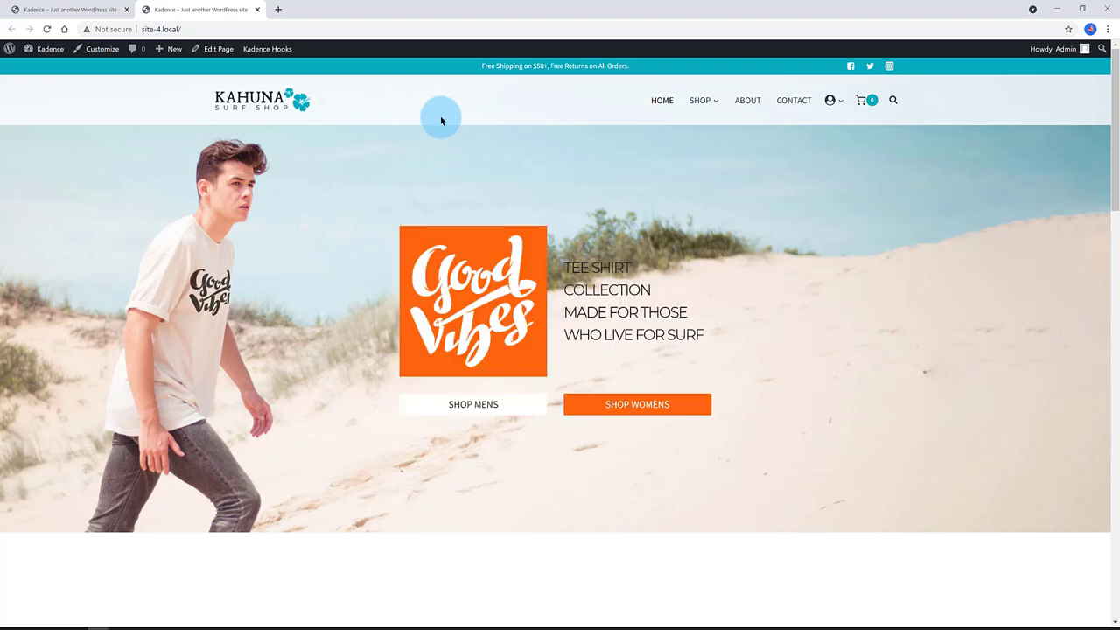
{"action": "right_click", "coordinate": [466, 99]}
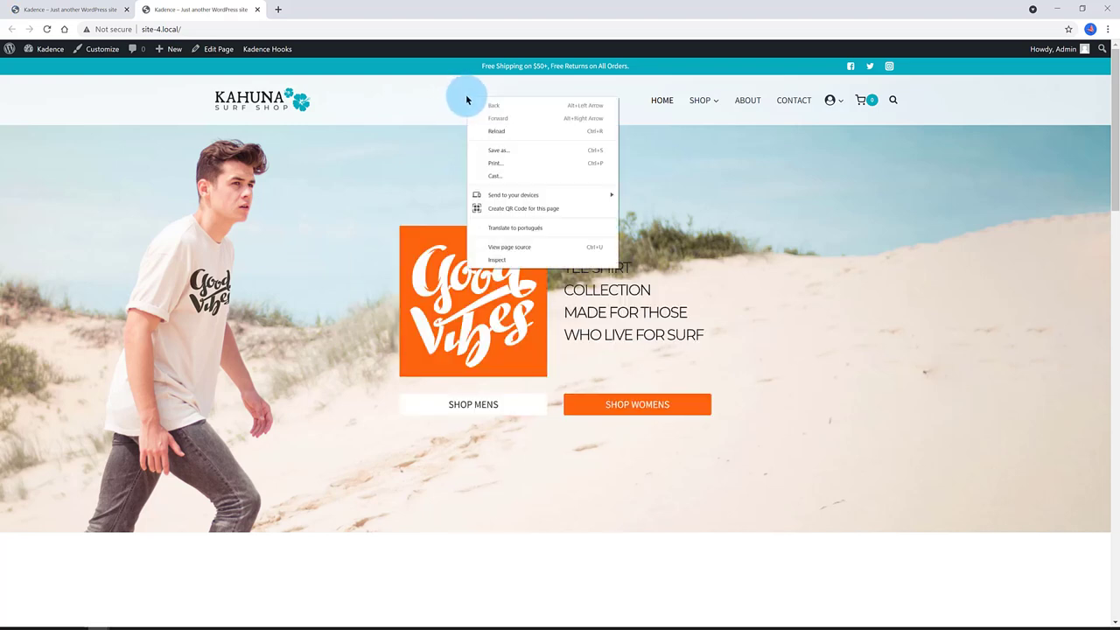
{"action": "left_click", "coordinate": [496, 259]}
{"action": "scroll", "coordinate": [277, 182], "scroll_direction": "down", "scroll_amount": 3}
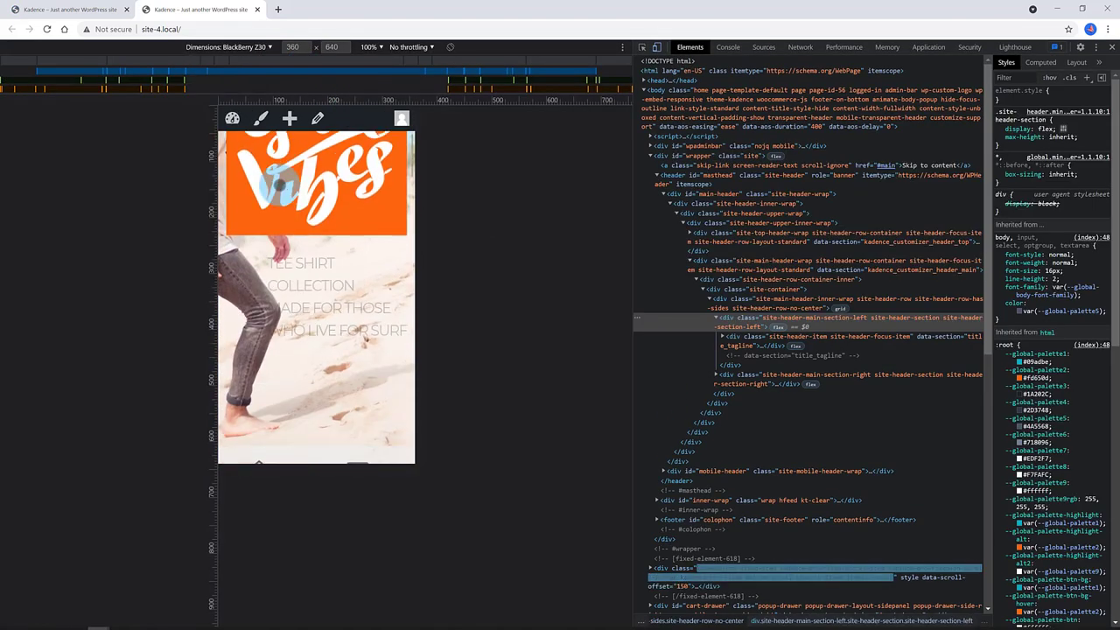
{"action": "scroll", "coordinate": [277, 182], "scroll_direction": "down", "scroll_amount": 2}
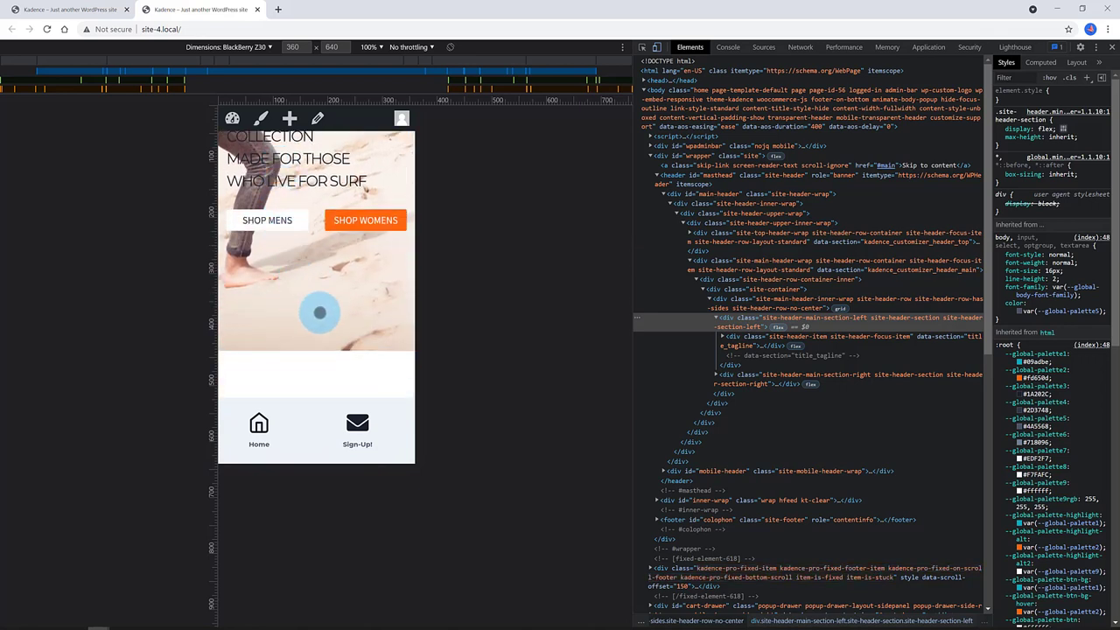
{"action": "scroll", "coordinate": [320, 309], "scroll_direction": "down", "scroll_amount": 5}
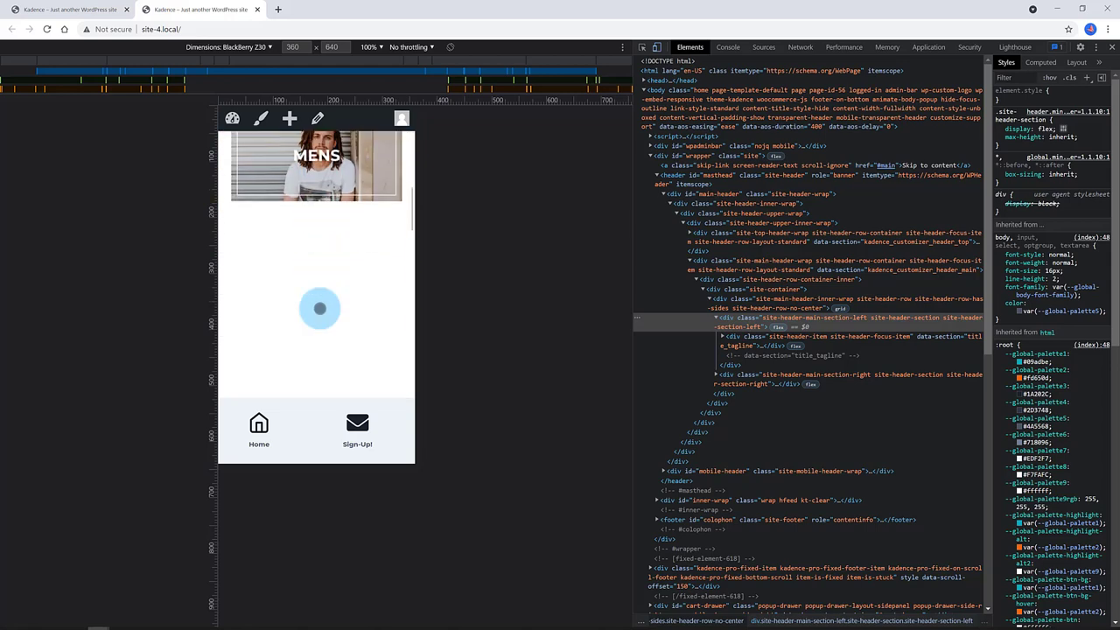
{"action": "scroll", "coordinate": [319, 309], "scroll_direction": "up", "scroll_amount": 10}
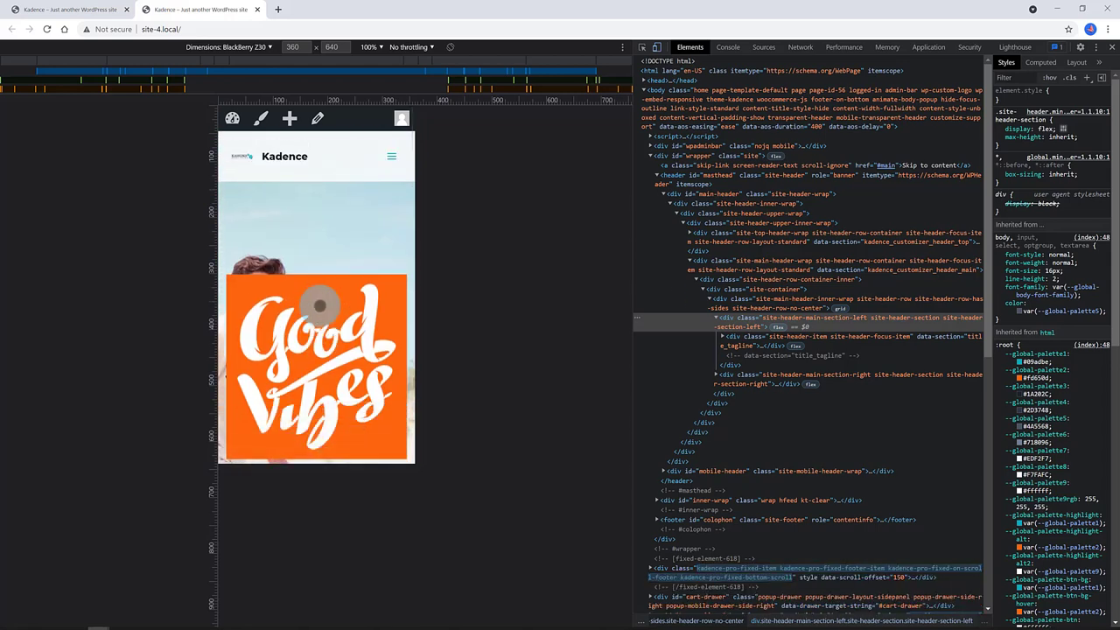
{"action": "scroll", "coordinate": [319, 305], "scroll_direction": "down", "scroll_amount": 5}
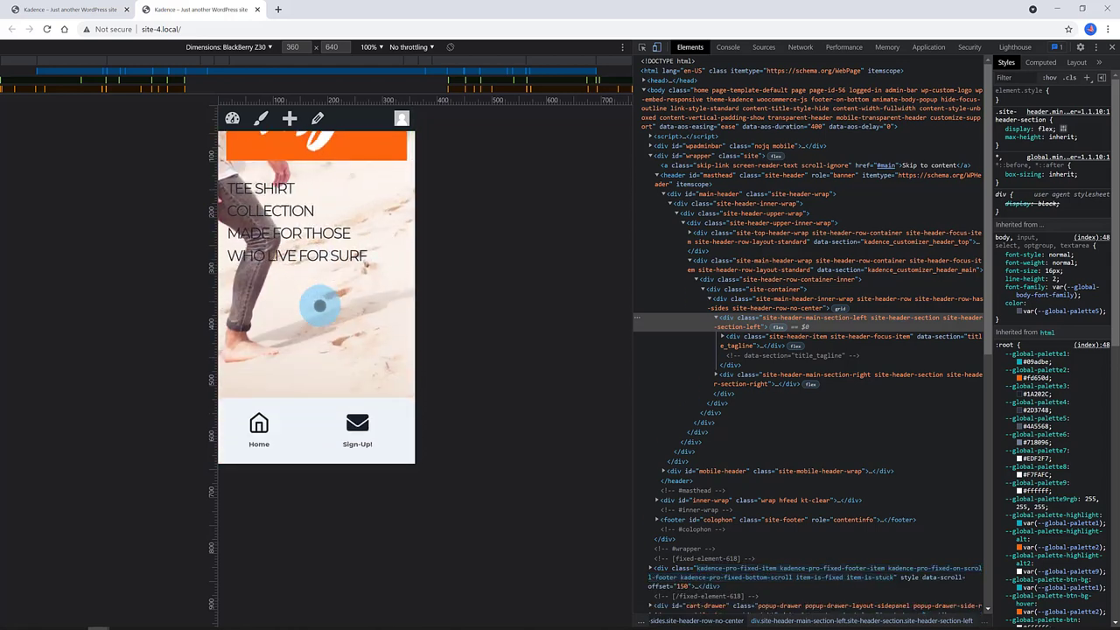
{"action": "scroll", "coordinate": [320, 305], "scroll_direction": "down", "scroll_amount": 5}
{"action": "scroll", "coordinate": [320, 305], "scroll_direction": "down", "scroll_amount": 5}
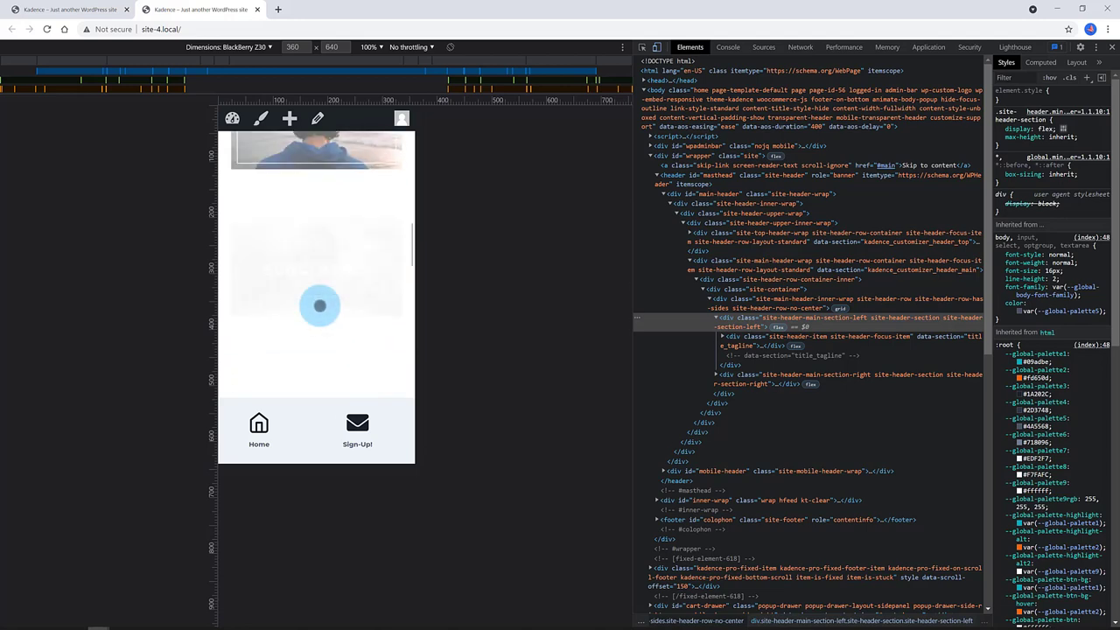
{"action": "left_click", "coordinate": [656, 49]}
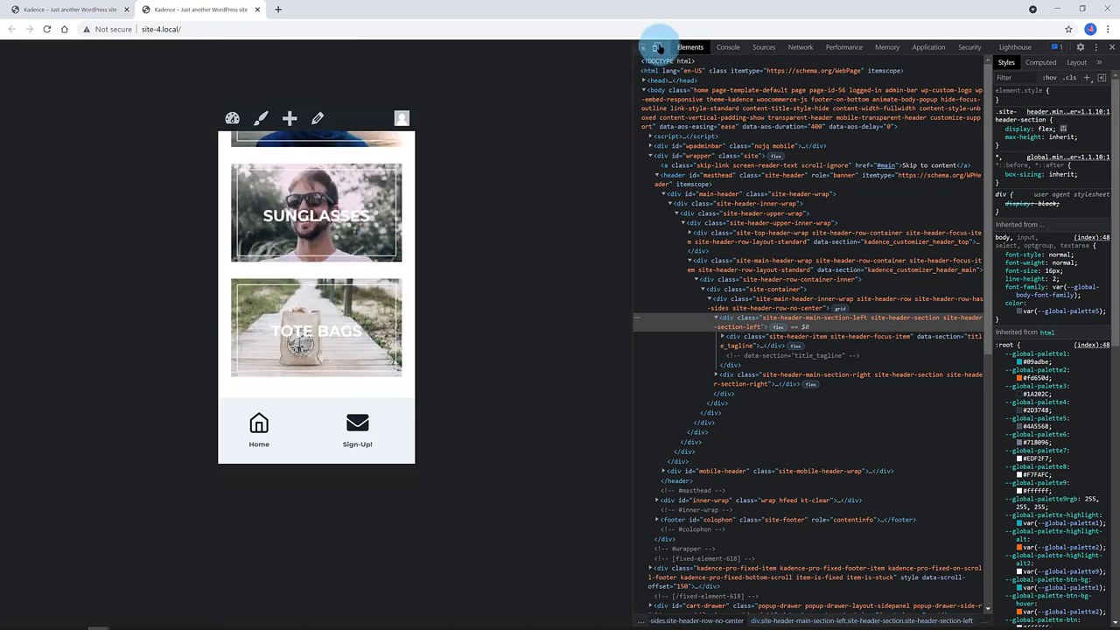